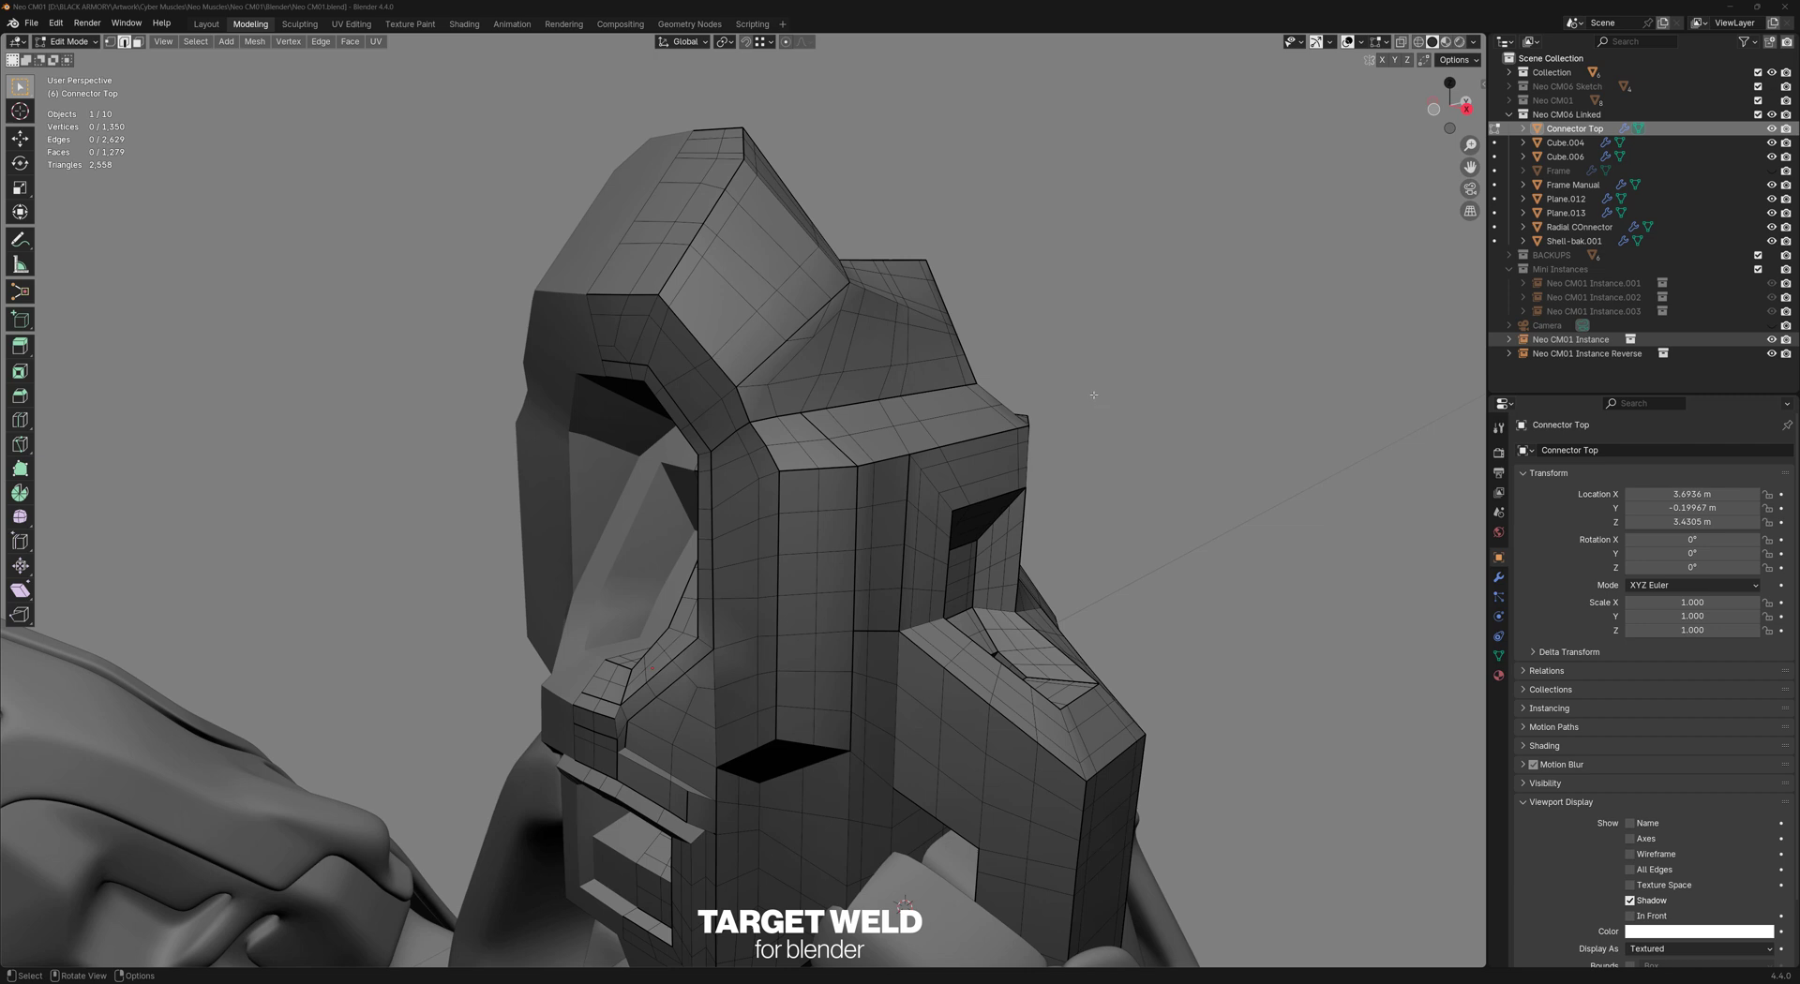
Activate the Target Weld tool and weld three vertices in a row across the upper block of Connector Top onto the next row
shift+middle_drag(763, 341, 857, 389)
middle_drag(857, 389, 880, 397)
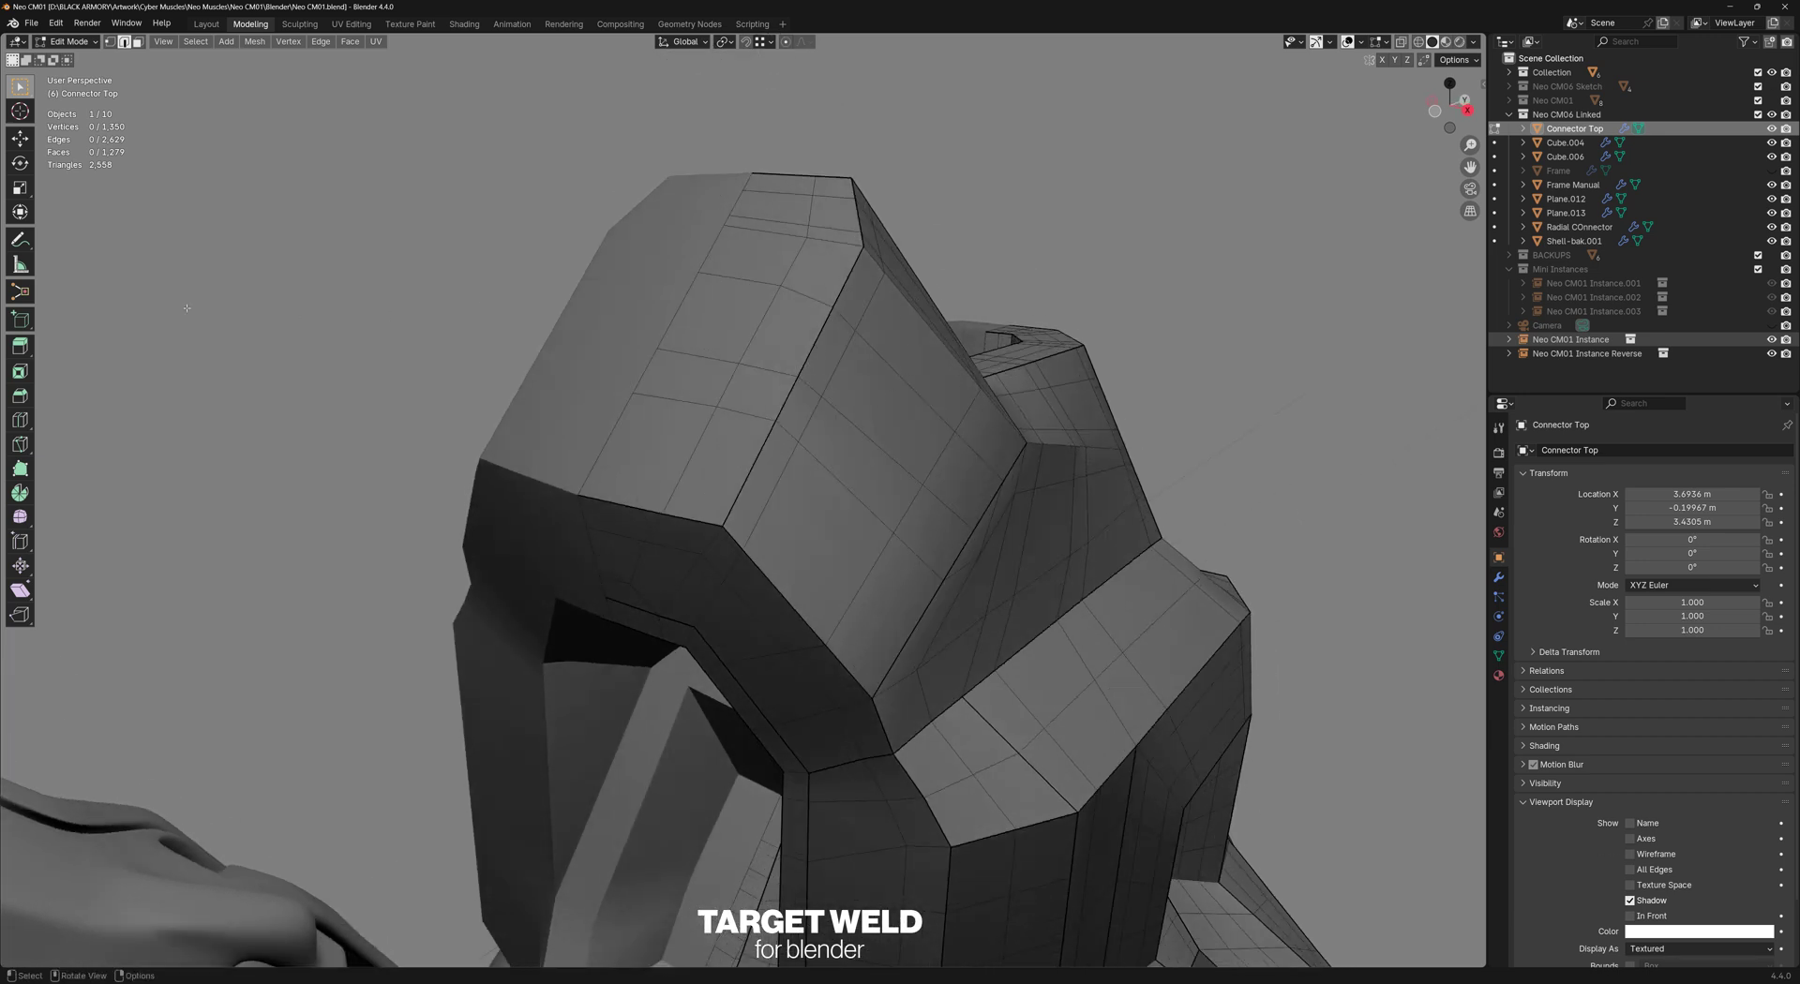
click(21, 292)
scroll(637, 318, up, 2)
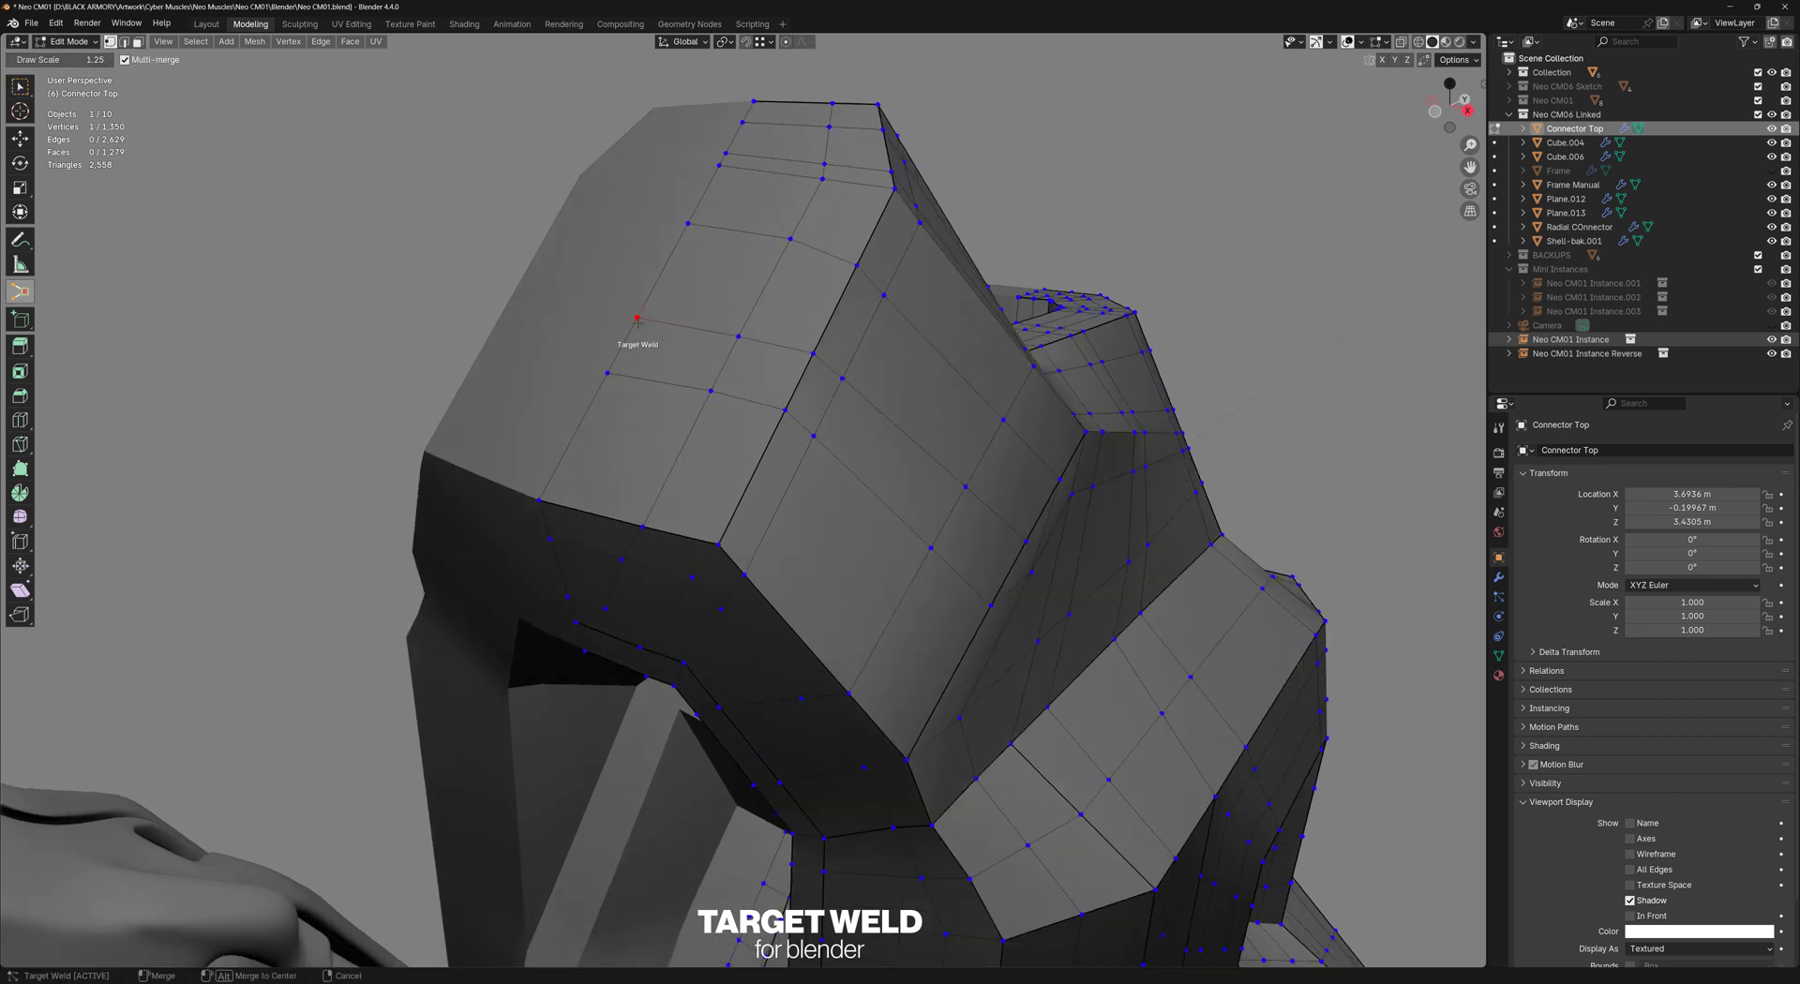
drag(638, 322, 607, 373)
drag(739, 337, 711, 391)
drag(813, 353, 785, 410)
Continue the row across the upper block's sloped side by welding two more vertices onto their neighbours
shift+click(813, 434)
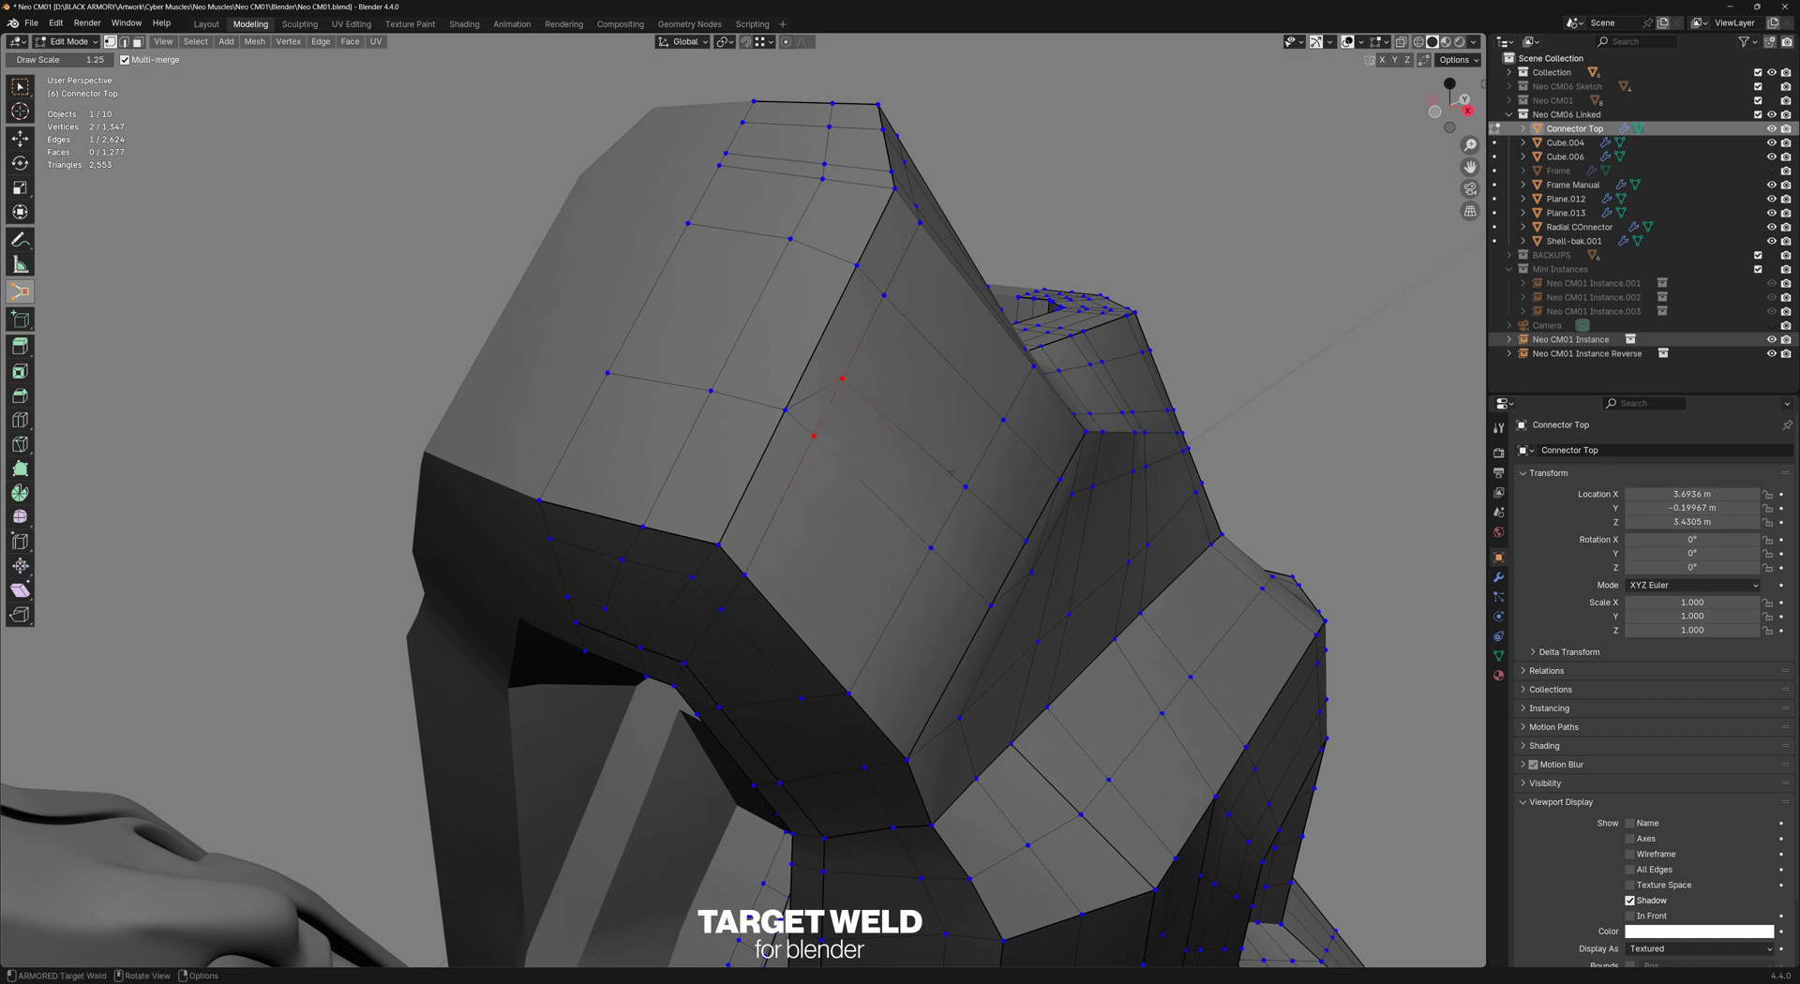
key(m)
drag(842, 379, 814, 436)
middle_drag(1017, 487, 974, 500)
scroll(974, 501, up, 2)
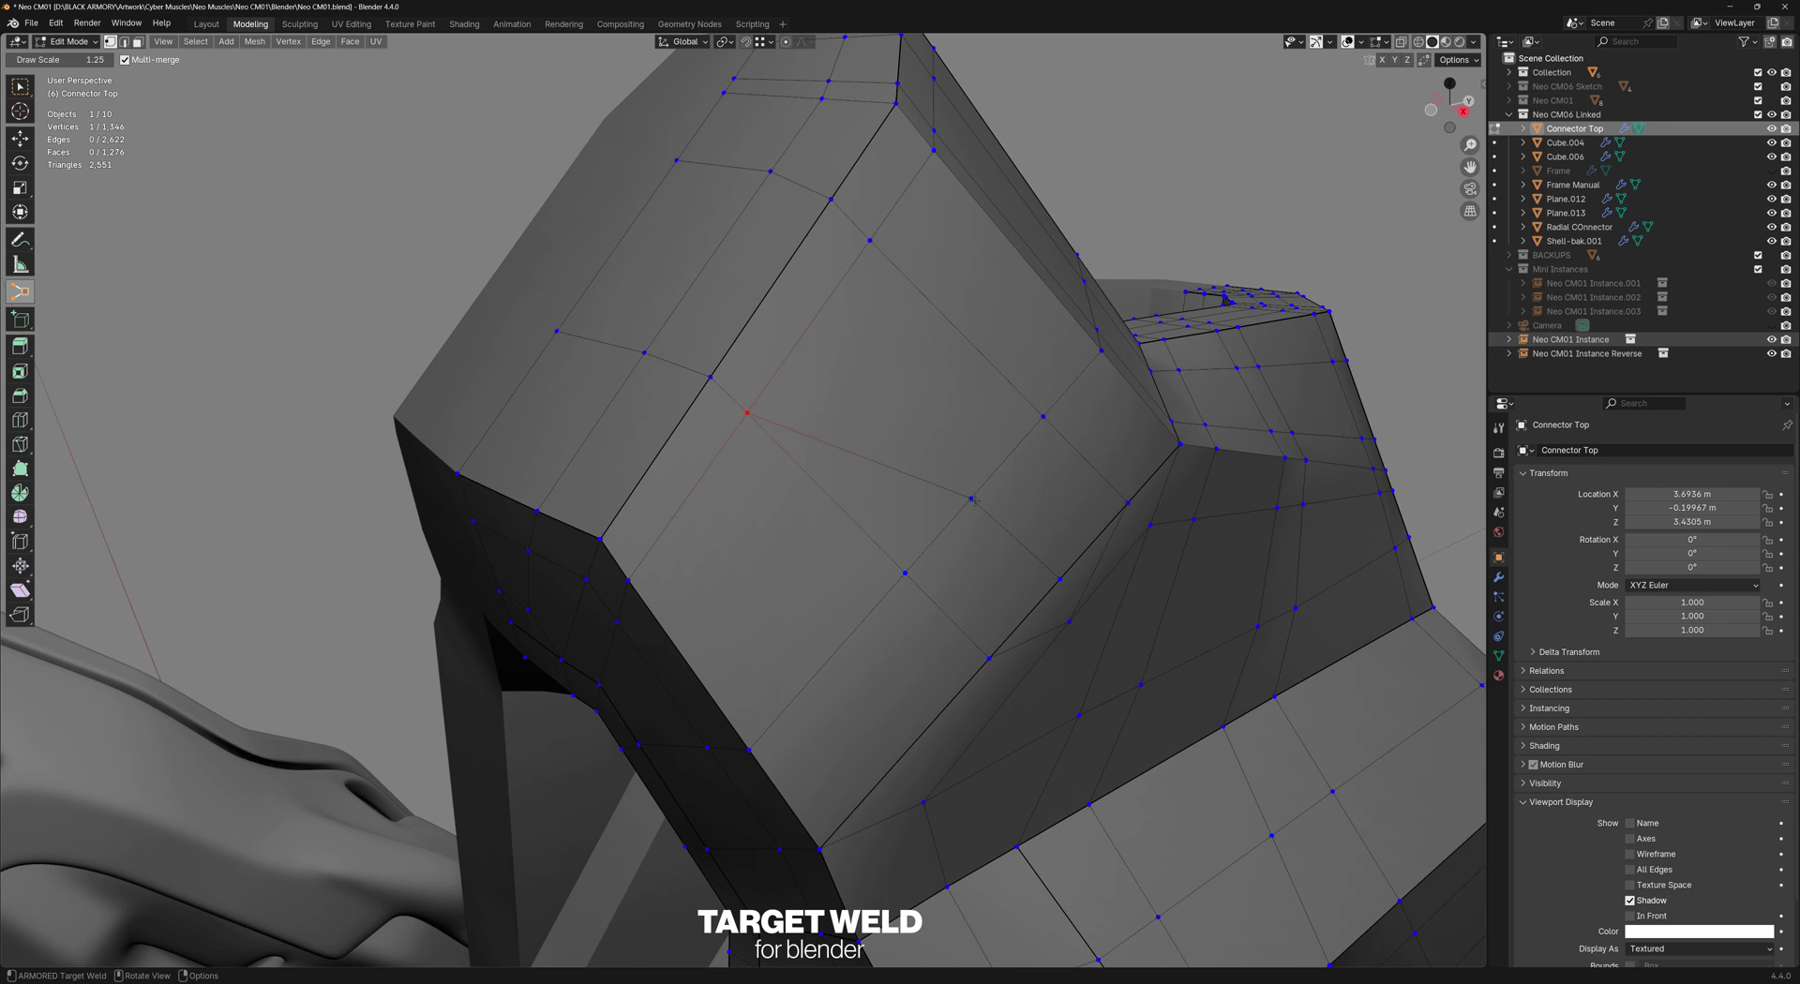
drag(972, 498, 940, 532)
Try a Target Weld on the narrow quad in Connector Top's front panel, and undo it
middle_drag(940, 532, 862, 600)
middle_drag(863, 600, 675, 429)
drag(675, 429, 668, 430)
drag(683, 503, 731, 462)
key(ctrl+z)
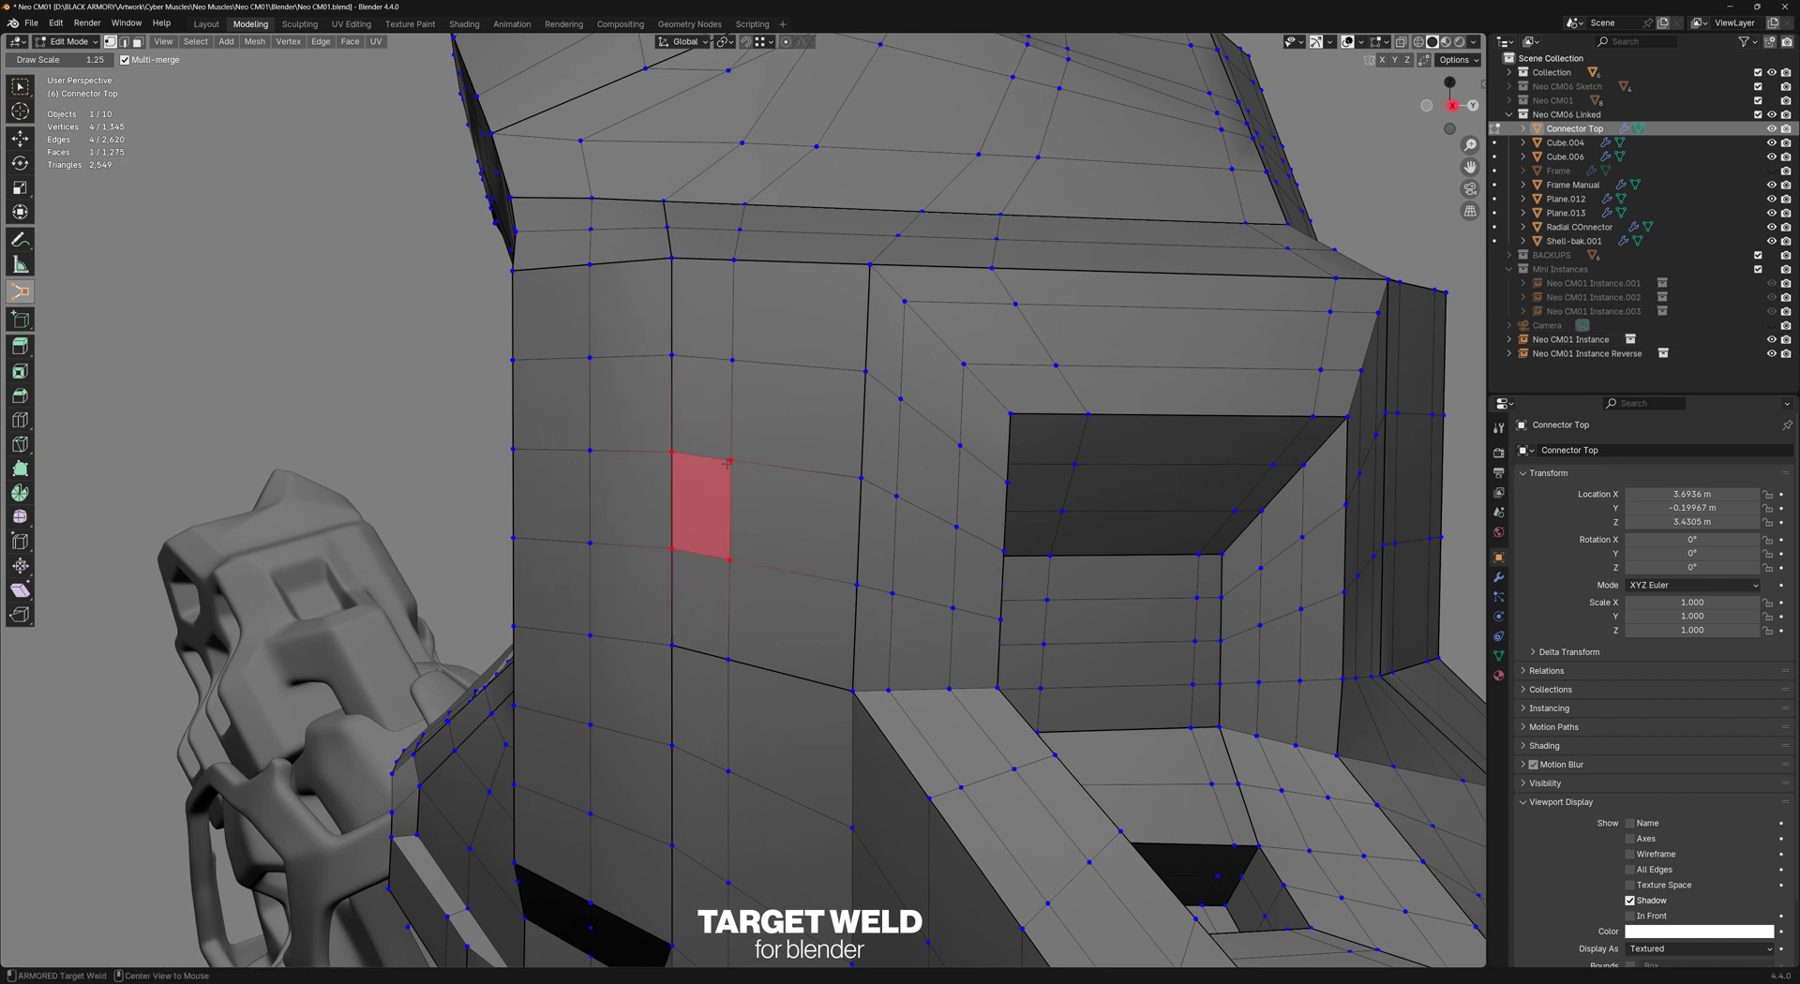
drag(701, 506, 703, 502)
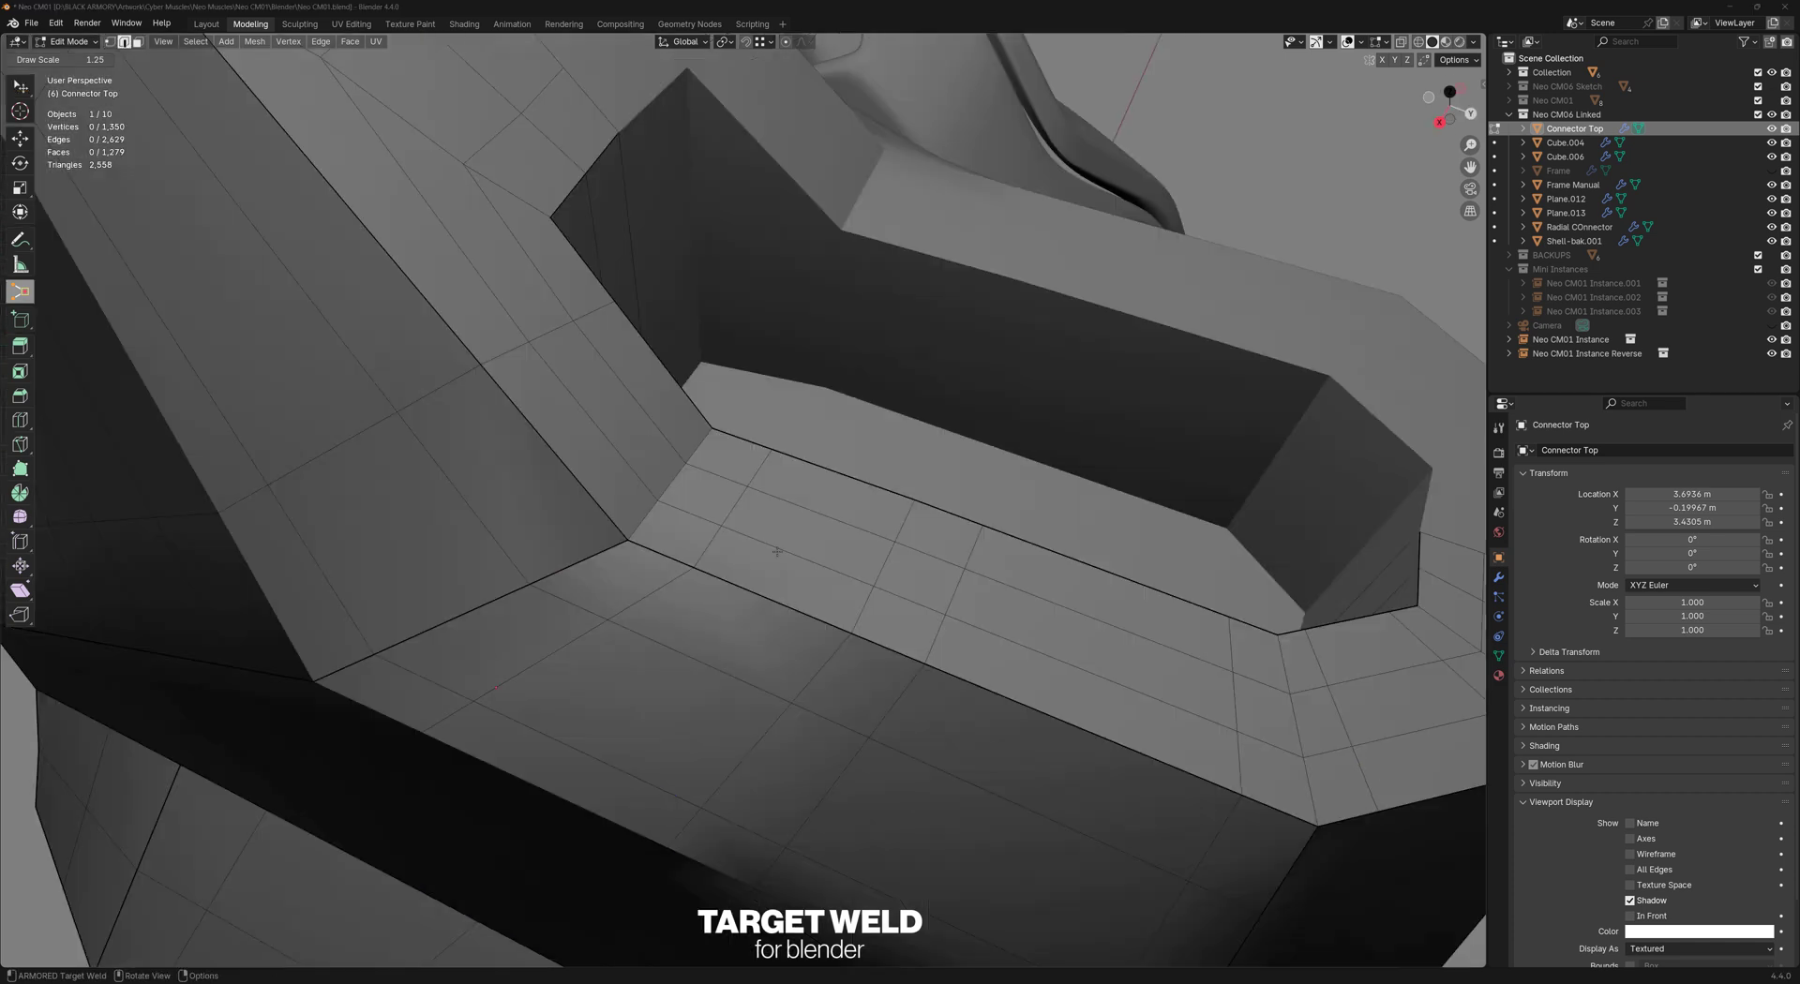
Try welding edges of the ledge beside the long slot onto neighbouring edges with Target Weld, and undo each weld
drag(786, 552, 772, 600)
drag(900, 624, 830, 717)
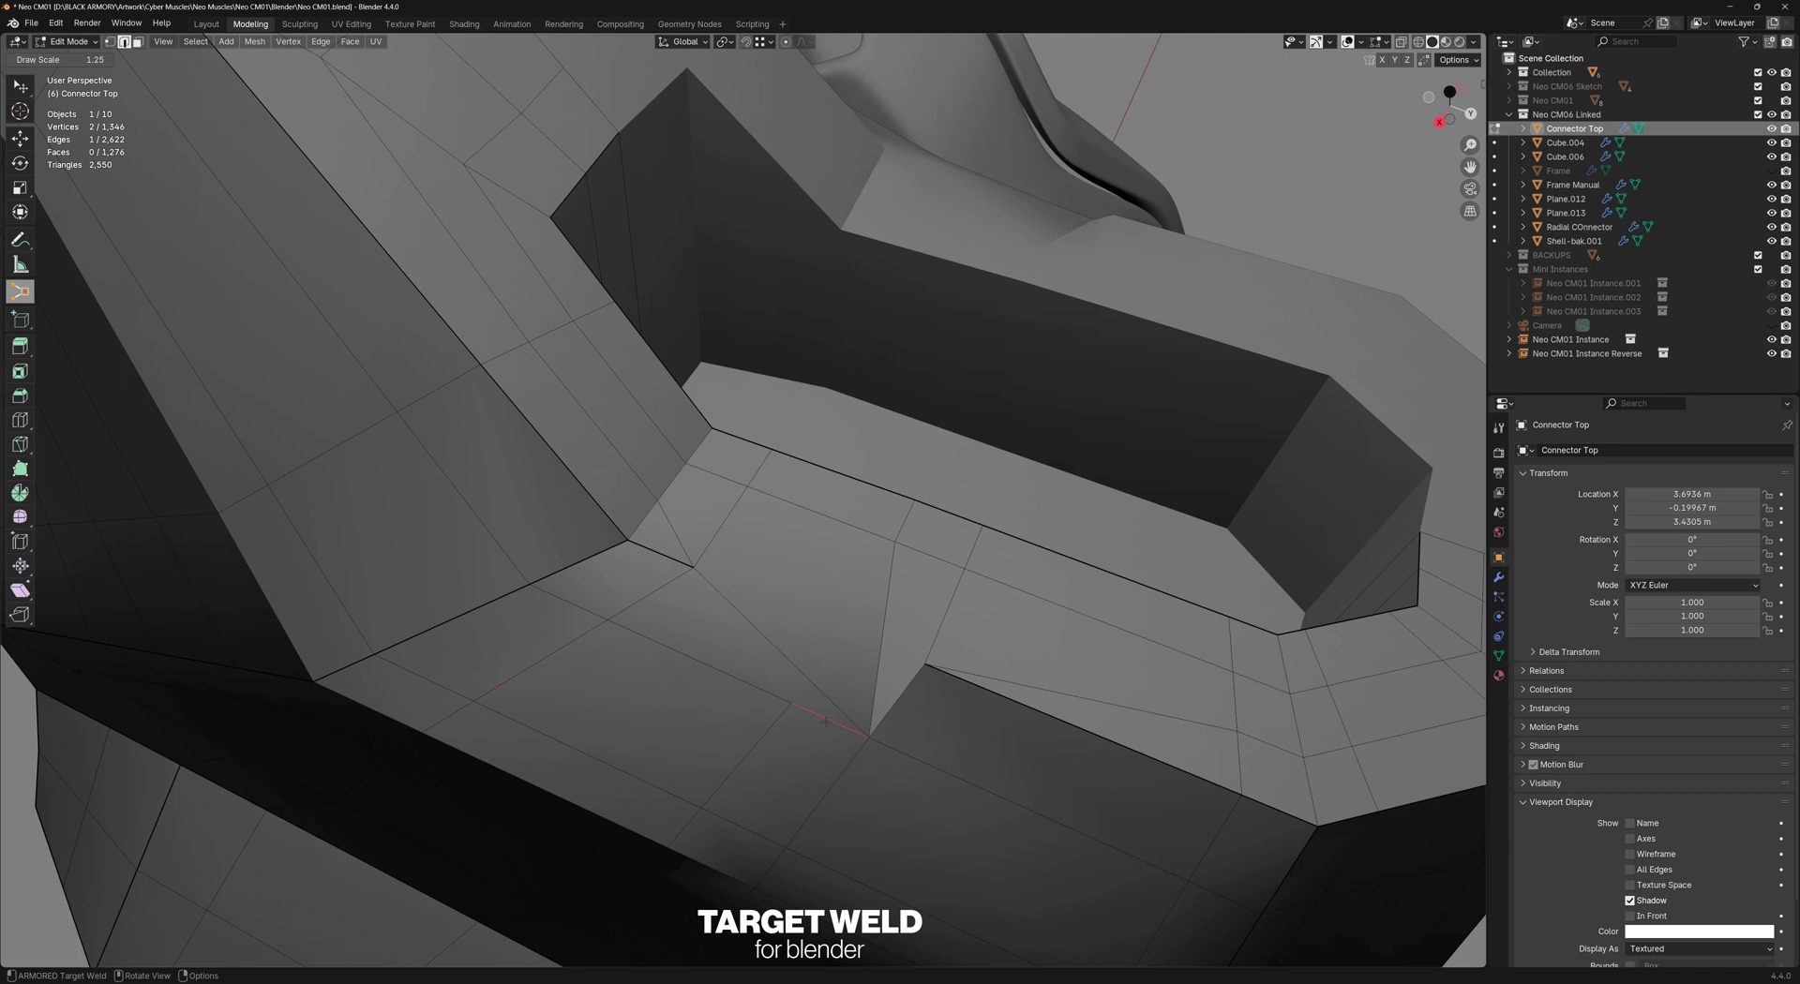
key(ctrl+z)
key(ctrl+z)
key(ctrl+z)
drag(735, 506, 895, 564)
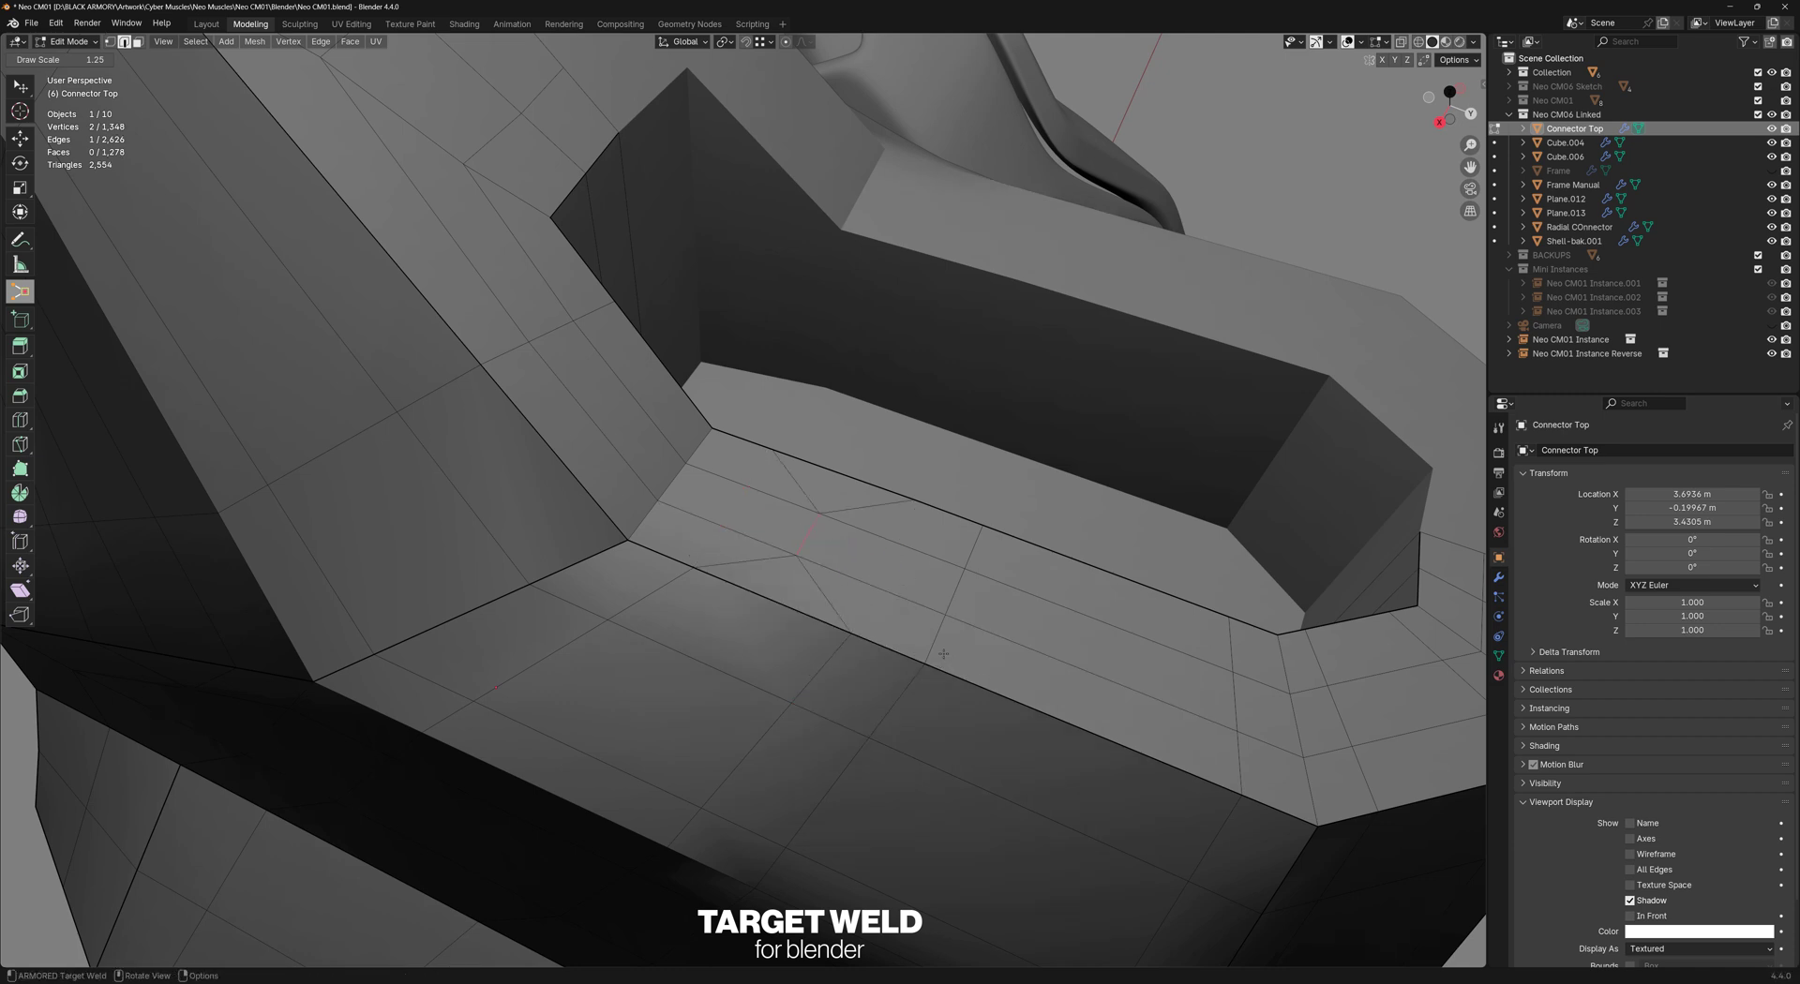
key(ctrl+z)
Collapse several short cross edges along the ledge beside the long slot to their centres with Target Weld
alt+click(737, 507)
click(881, 563)
alt+click(956, 590)
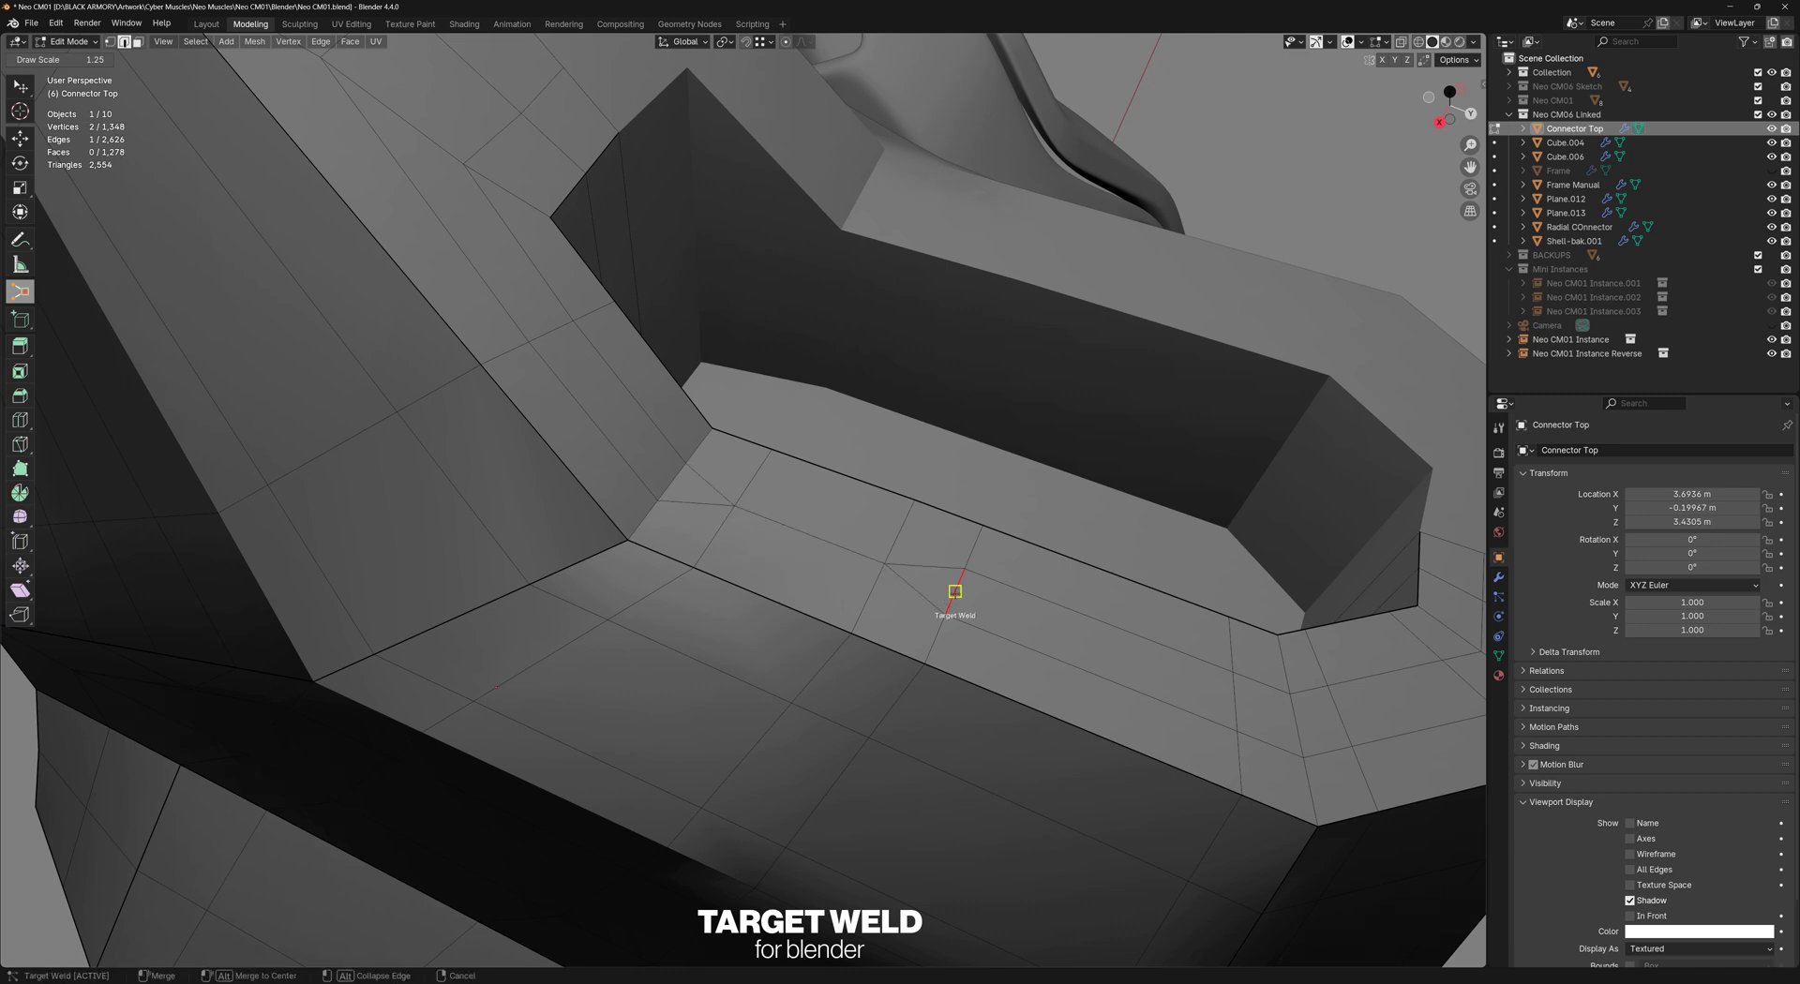
alt+click(1235, 702)
alt+click(1297, 724)
alt+click(1338, 719)
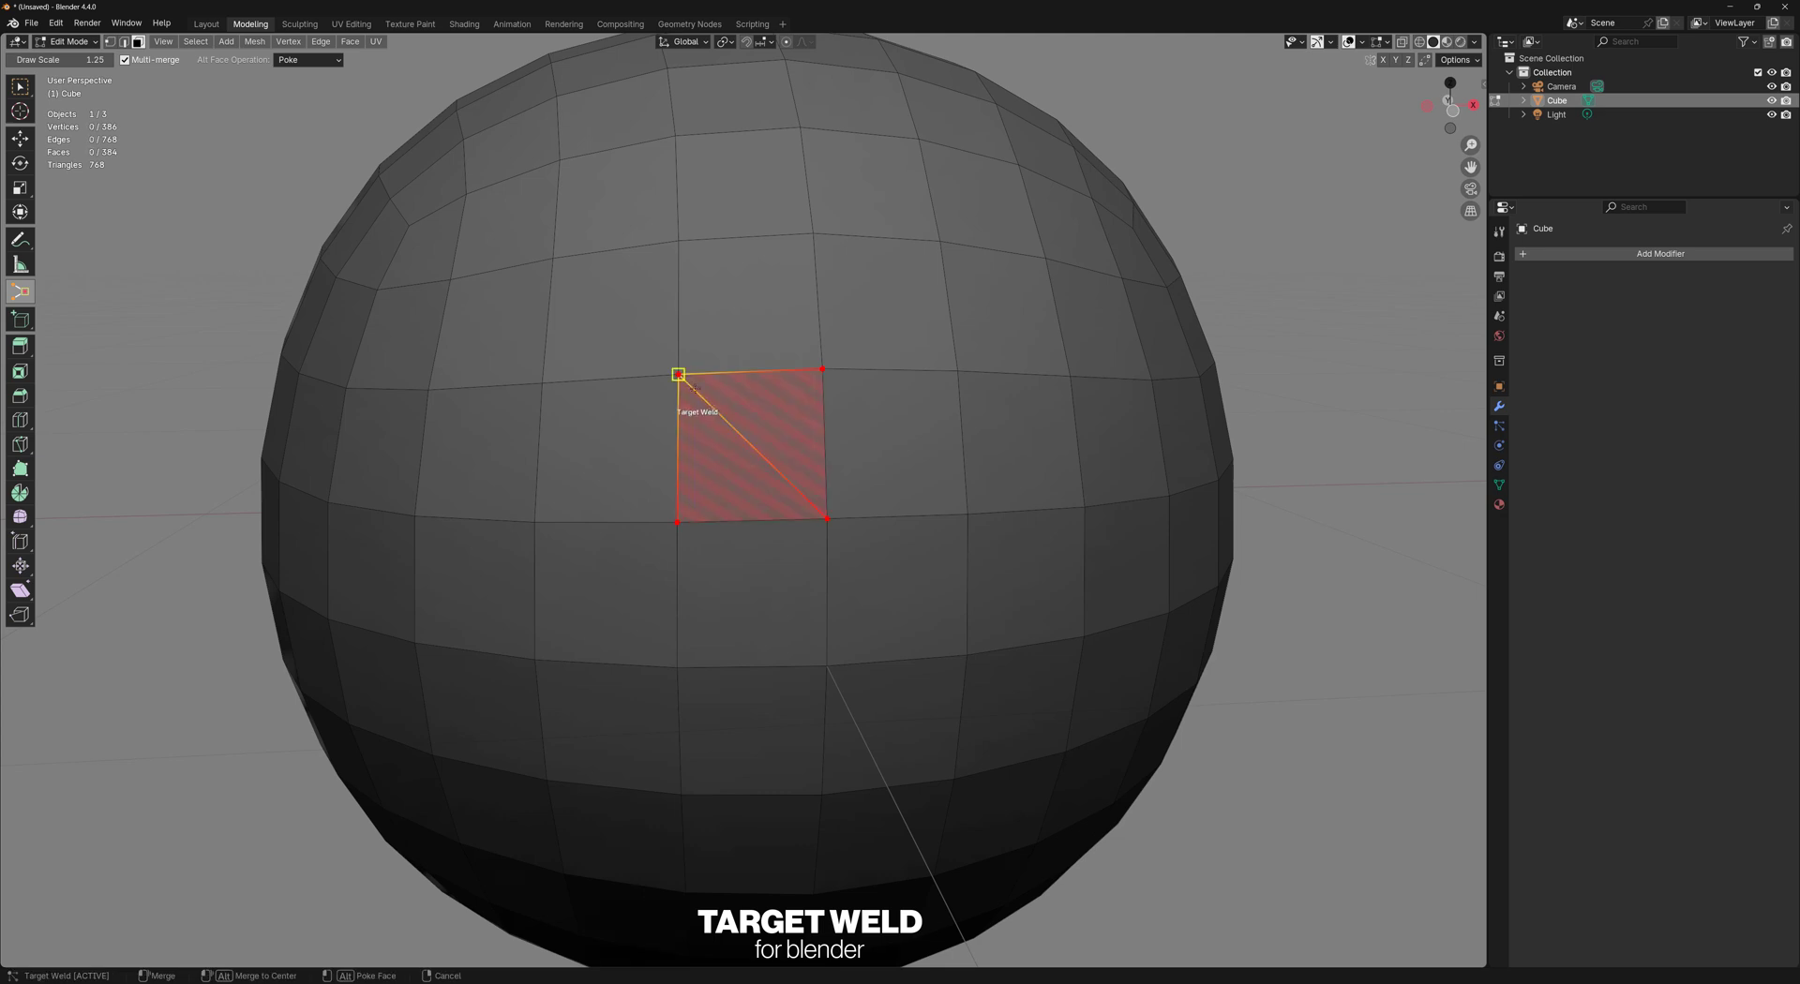
Try collapsing a front face of the sphere to a single vertex with Target Weld, and undo it
drag(678, 375, 822, 369)
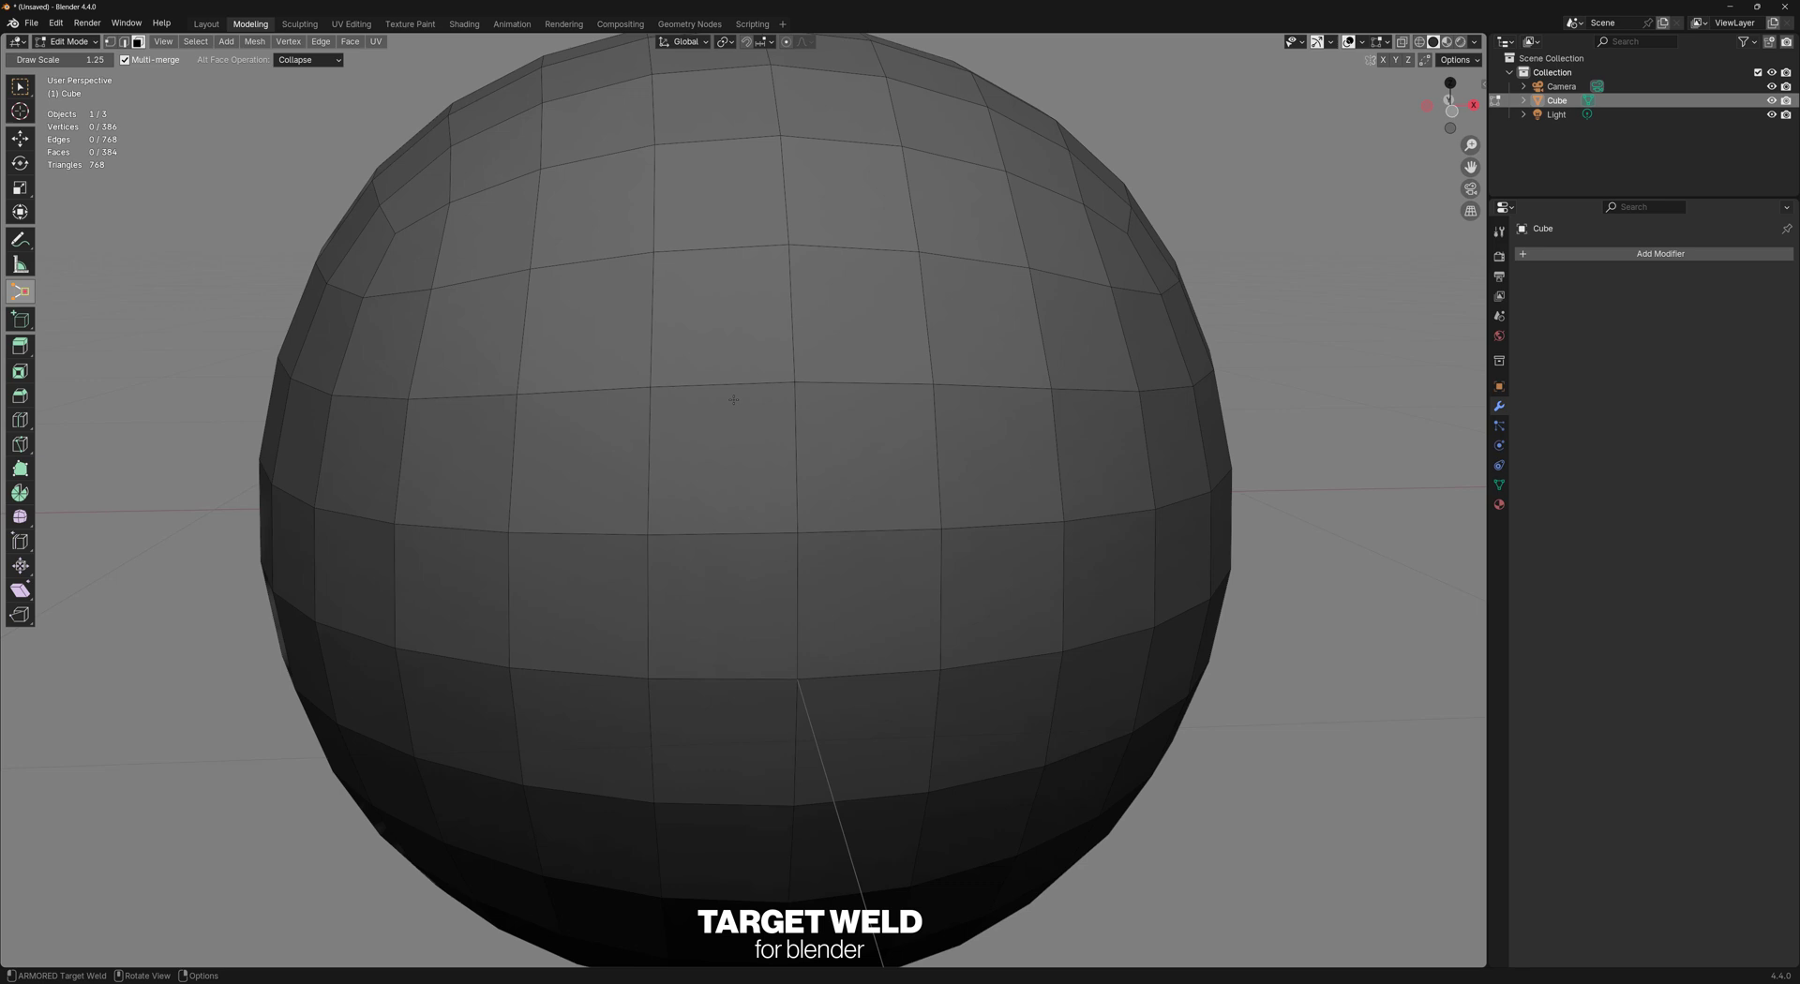
alt+click(723, 458)
key(ctrl+z)
Set the Alt Face Operation to Poke and poke neighbouring front faces of the sphere
click(308, 59)
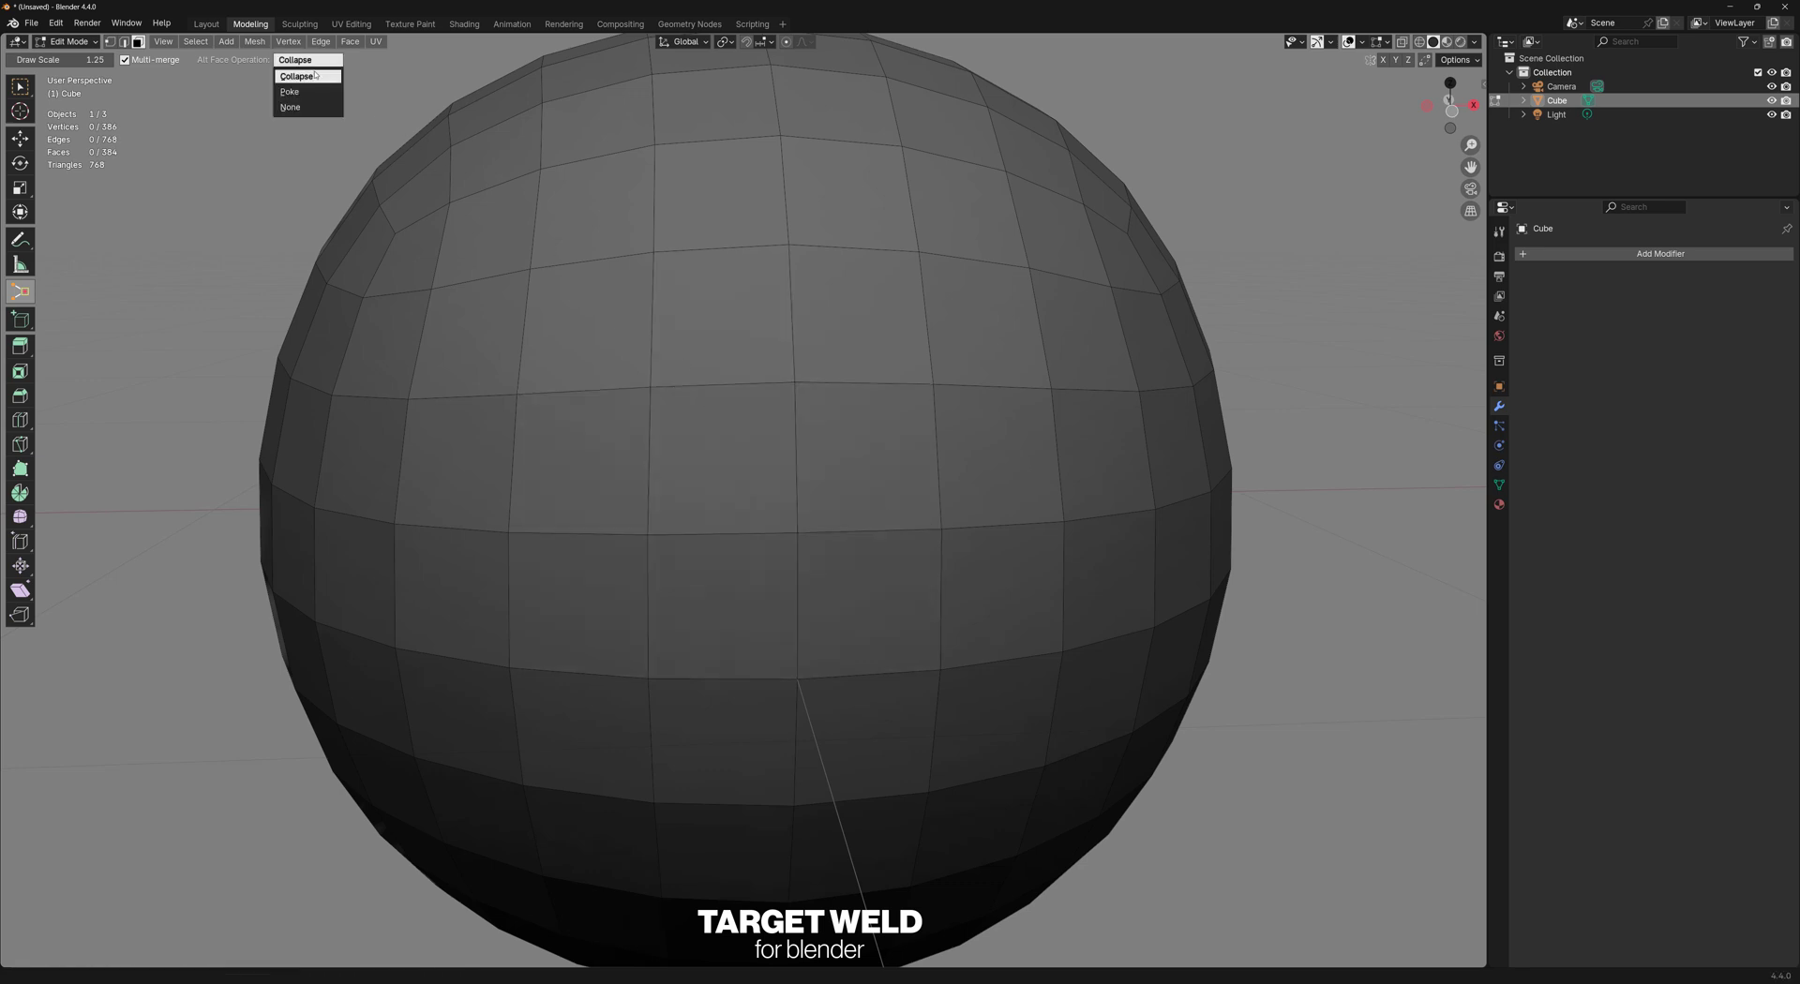
click(309, 90)
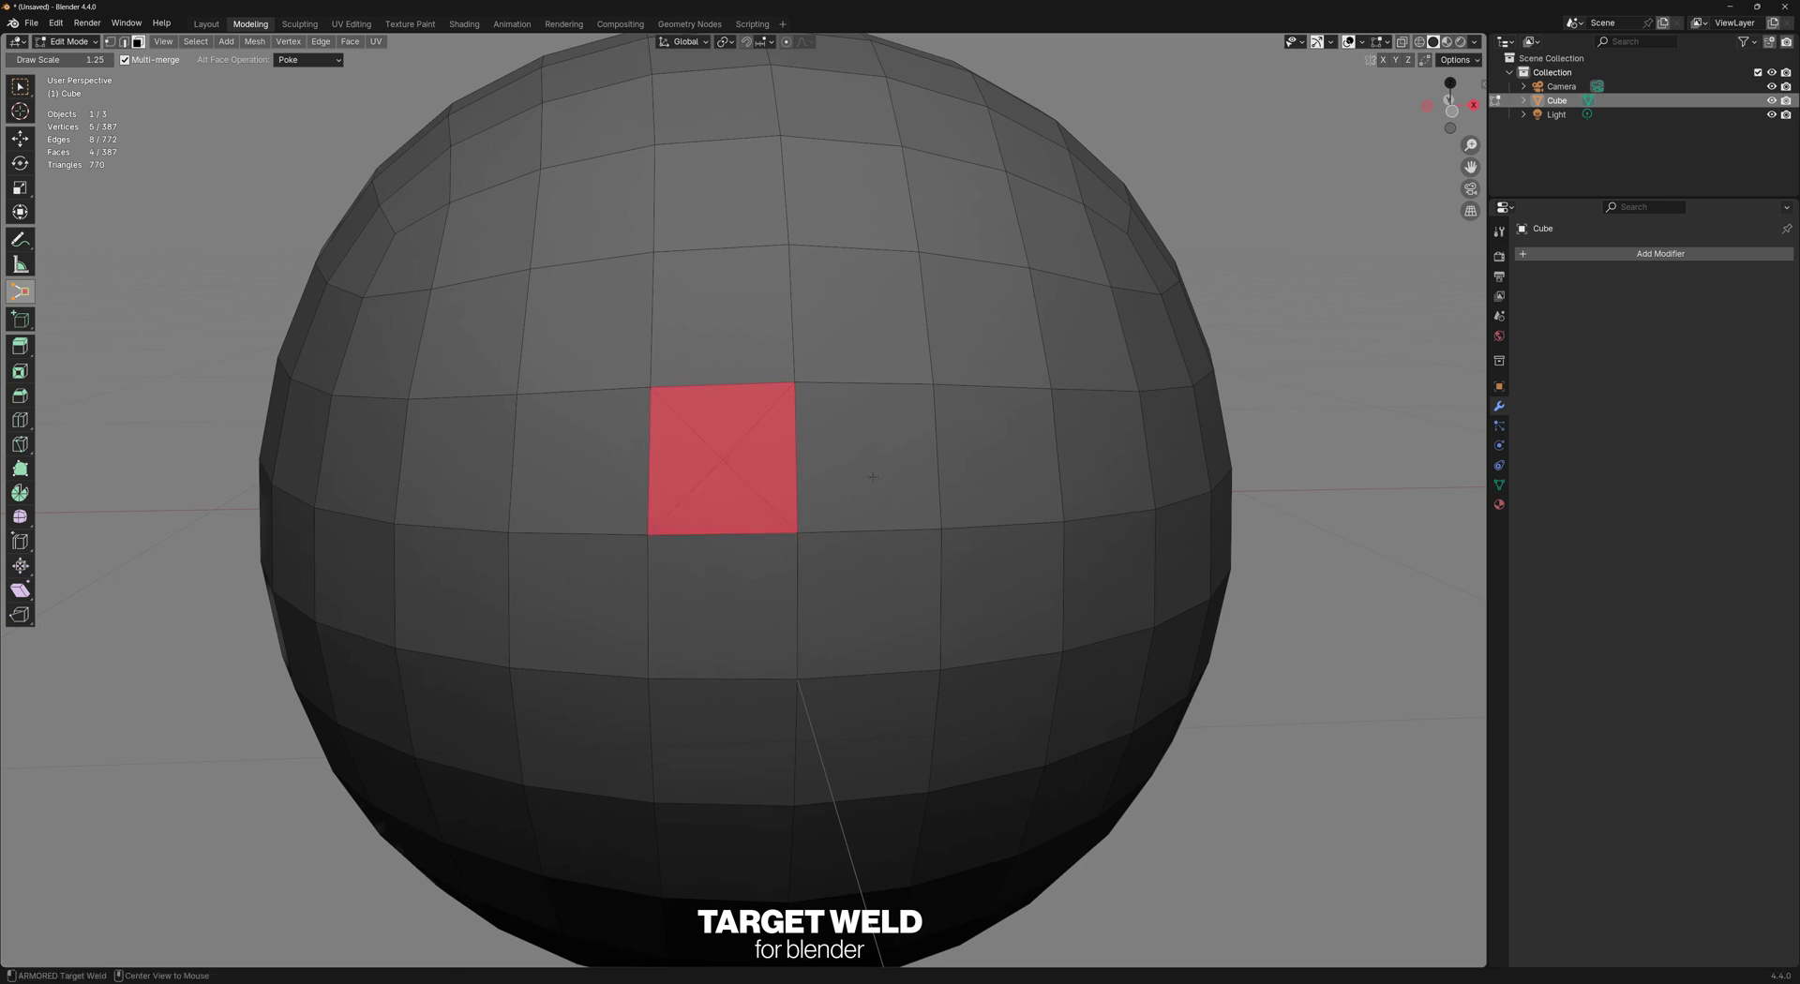
alt+click(750, 478)
alt+click(867, 464)
mouse_move(586, 323)
mouse_down()
mouse_move(984, 319)
mouse_move(874, 342)
mouse_up()
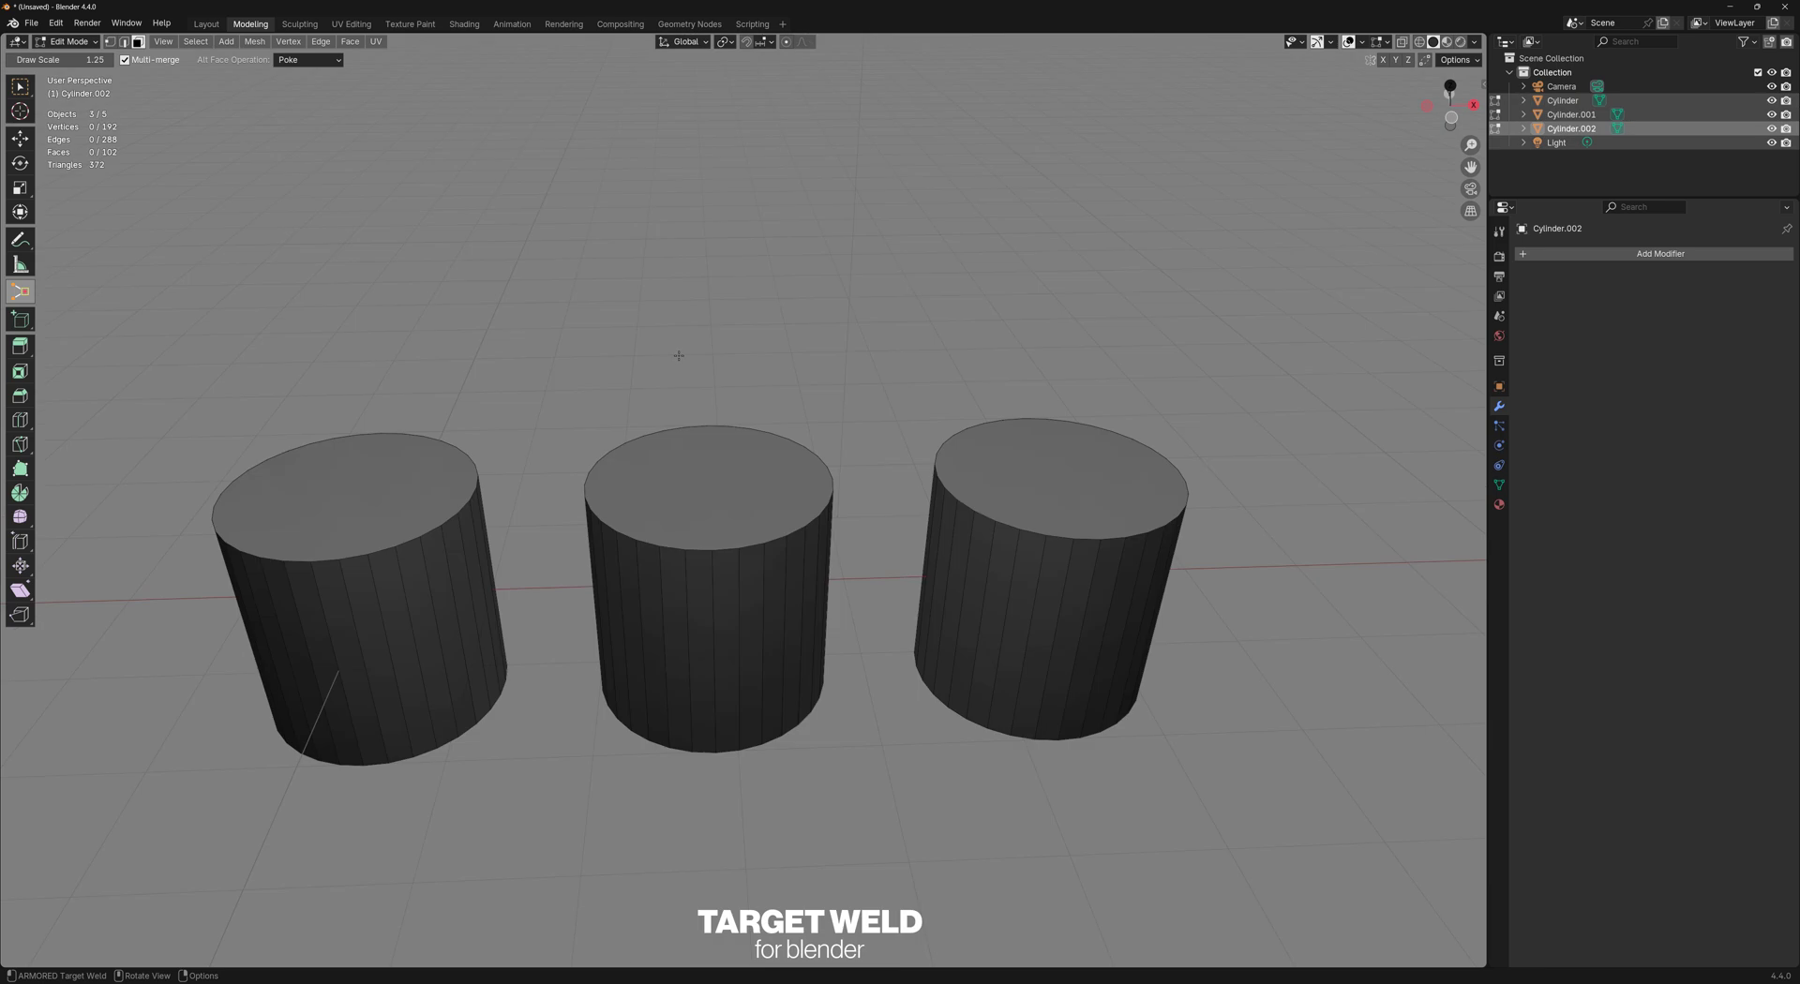
Poke the top cap faces of all three cylinders with Target Weld
alt+click(384, 506)
alt+click(713, 497)
alt+click(1015, 484)
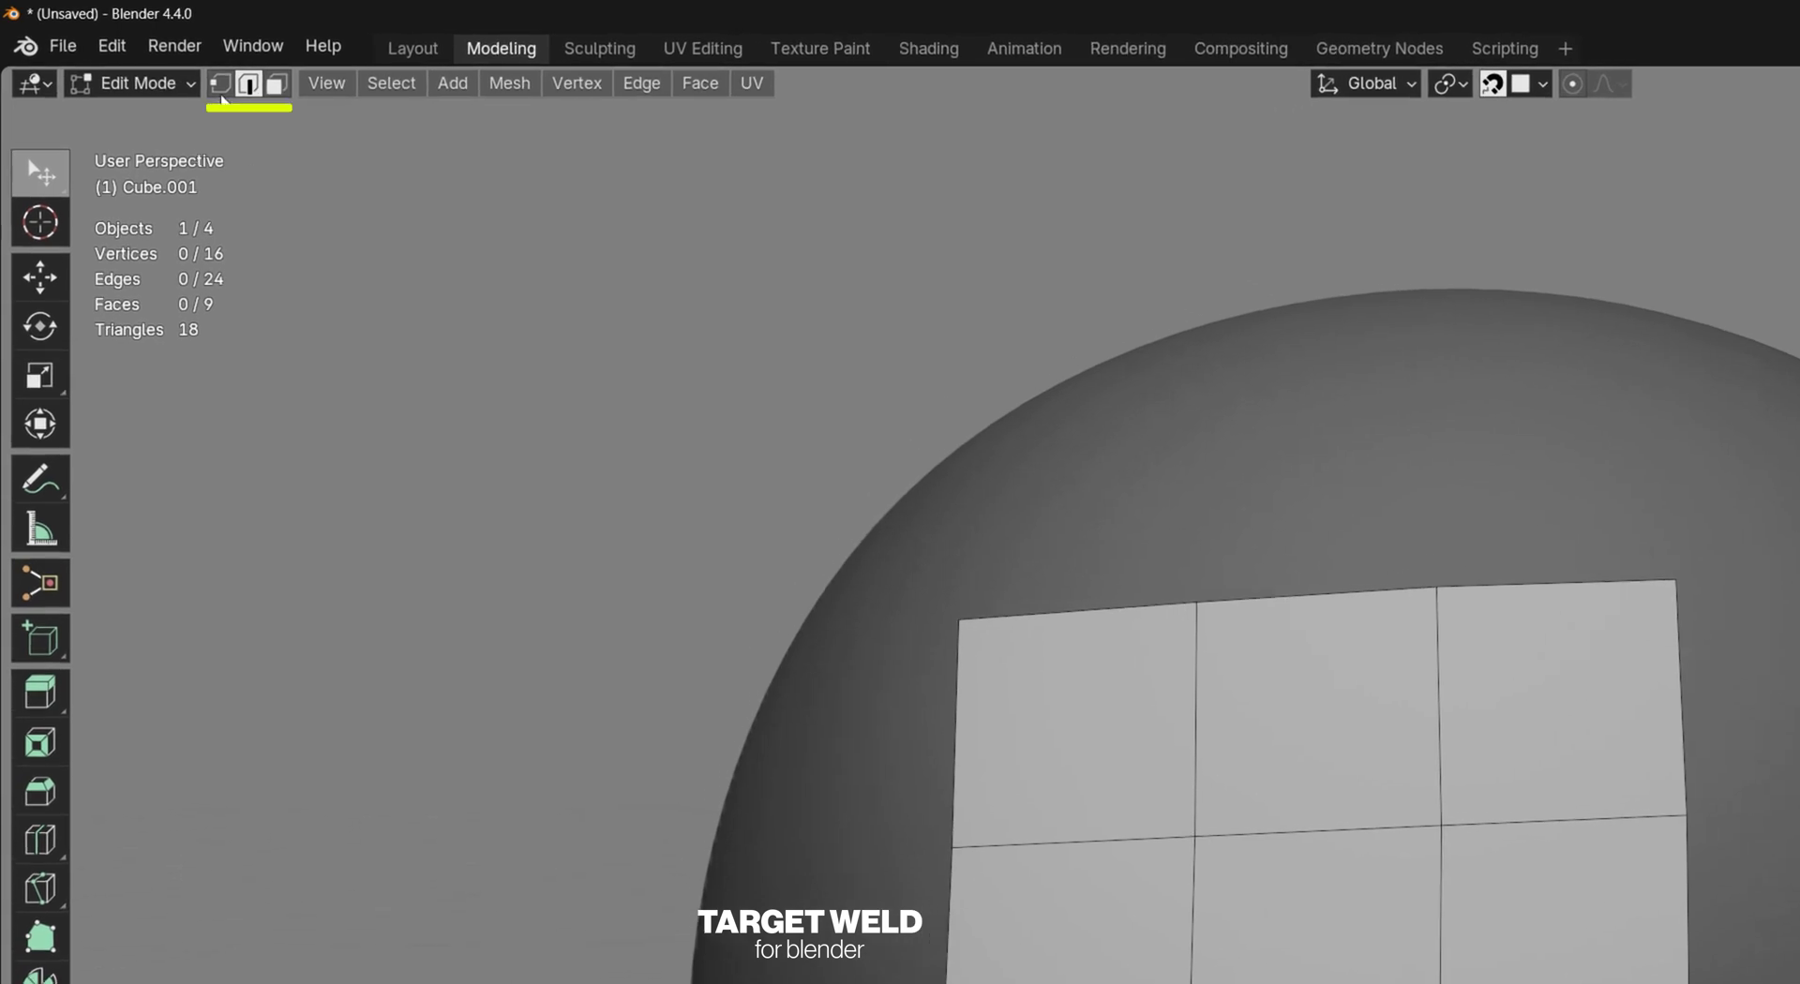
Enable vertex selection alongside edges and faces, and slightly shift a corner vertex, an inner edge and the centre face of the 3×3 patch
click(110, 41)
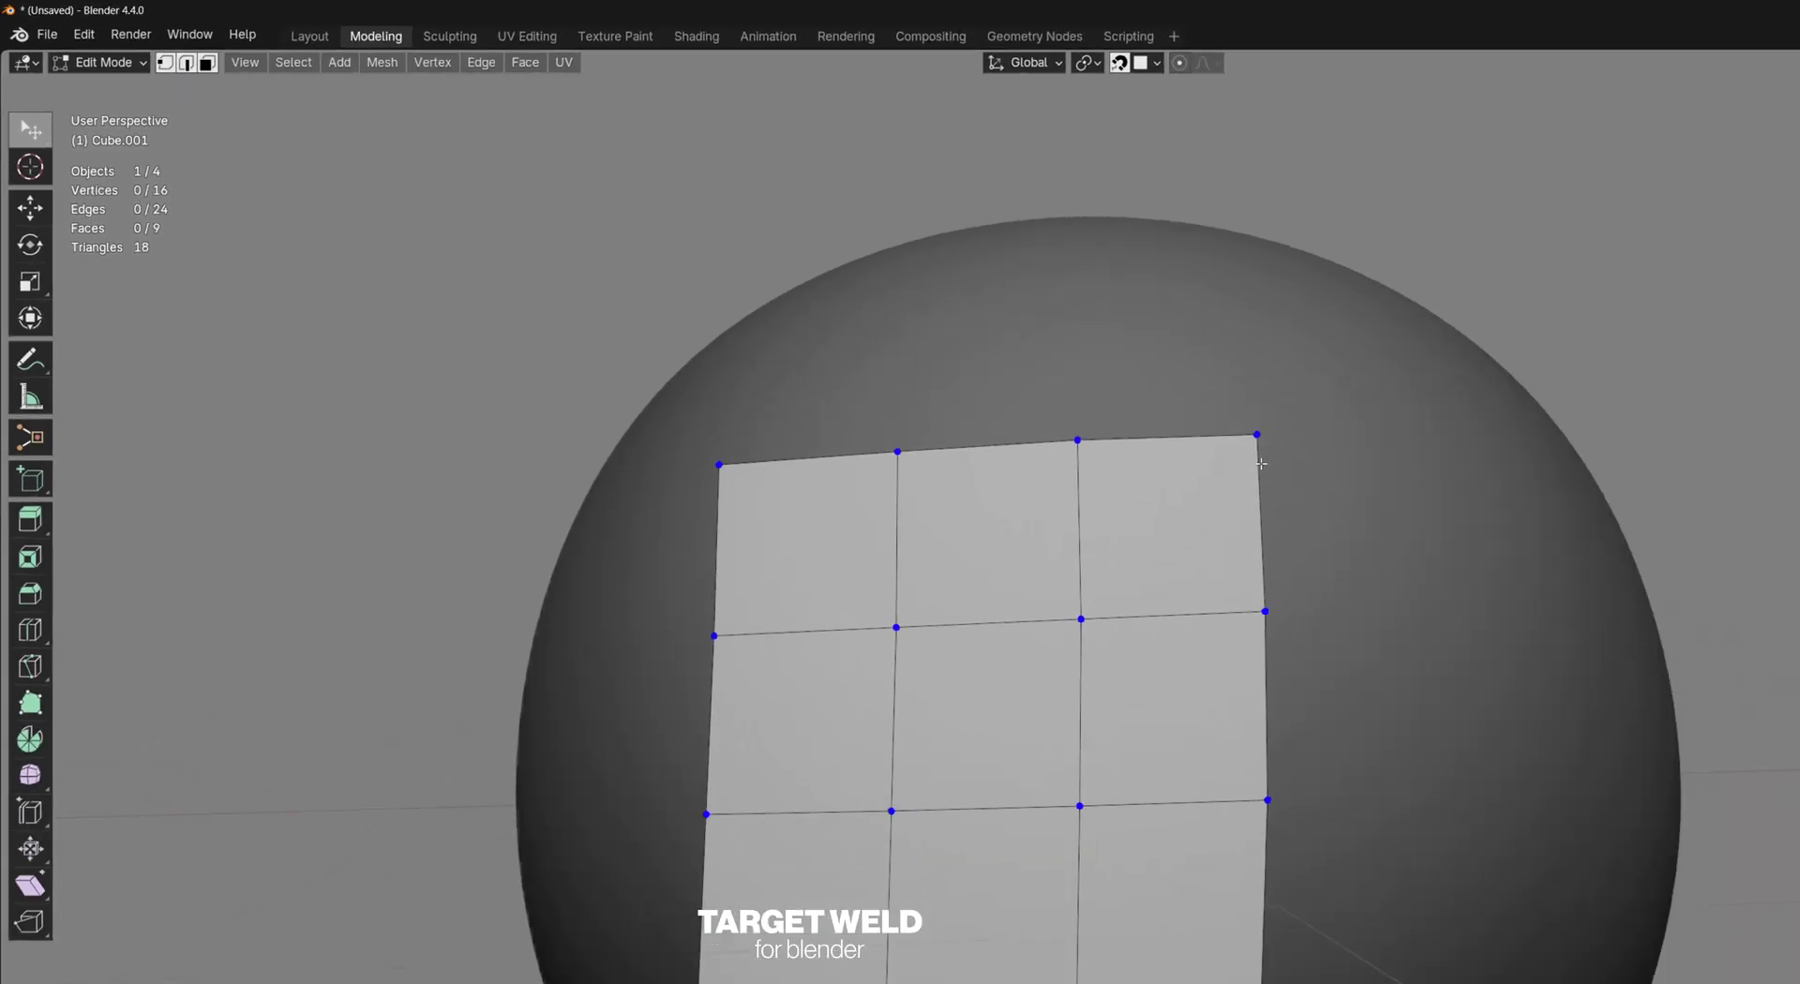
mouse_move(1258, 441)
mouse_down()
mouse_move(1261, 497)
mouse_move(1256, 455)
mouse_up()
drag(1093, 548, 1085, 554)
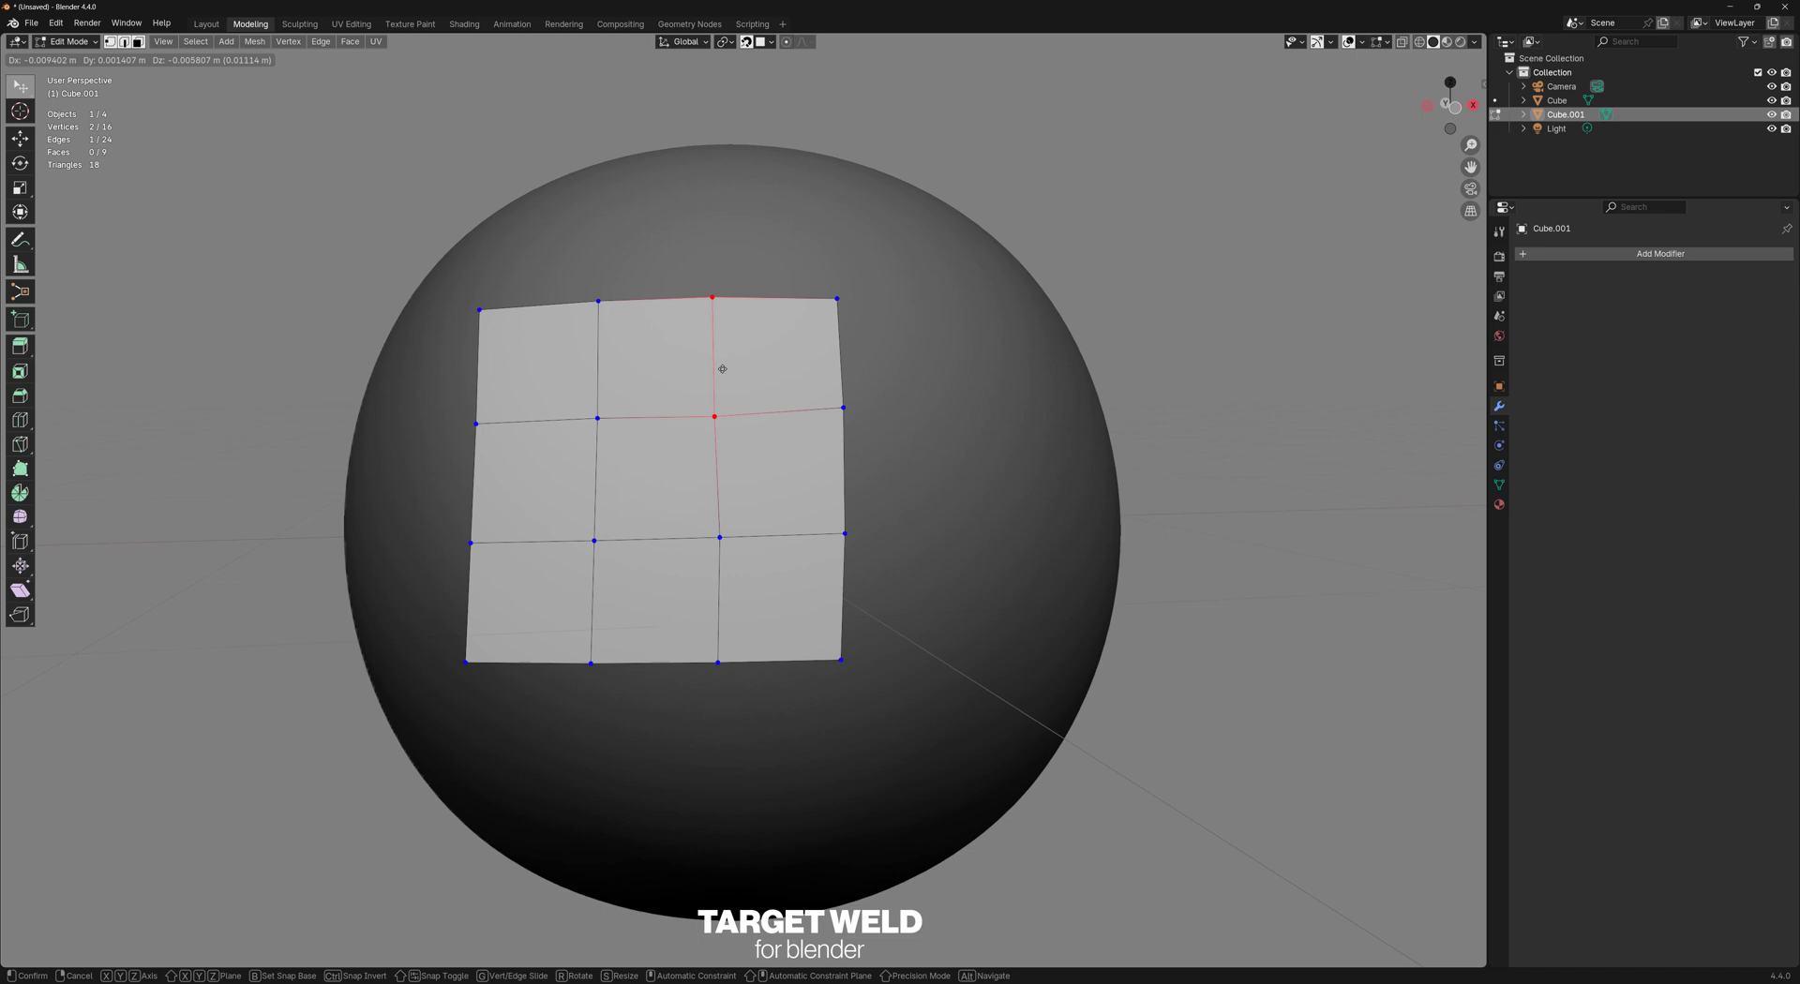
drag(723, 369, 729, 376)
mouse_move(671, 461)
mouse_down()
mouse_move(691, 474)
mouse_move(673, 449)
mouse_up()
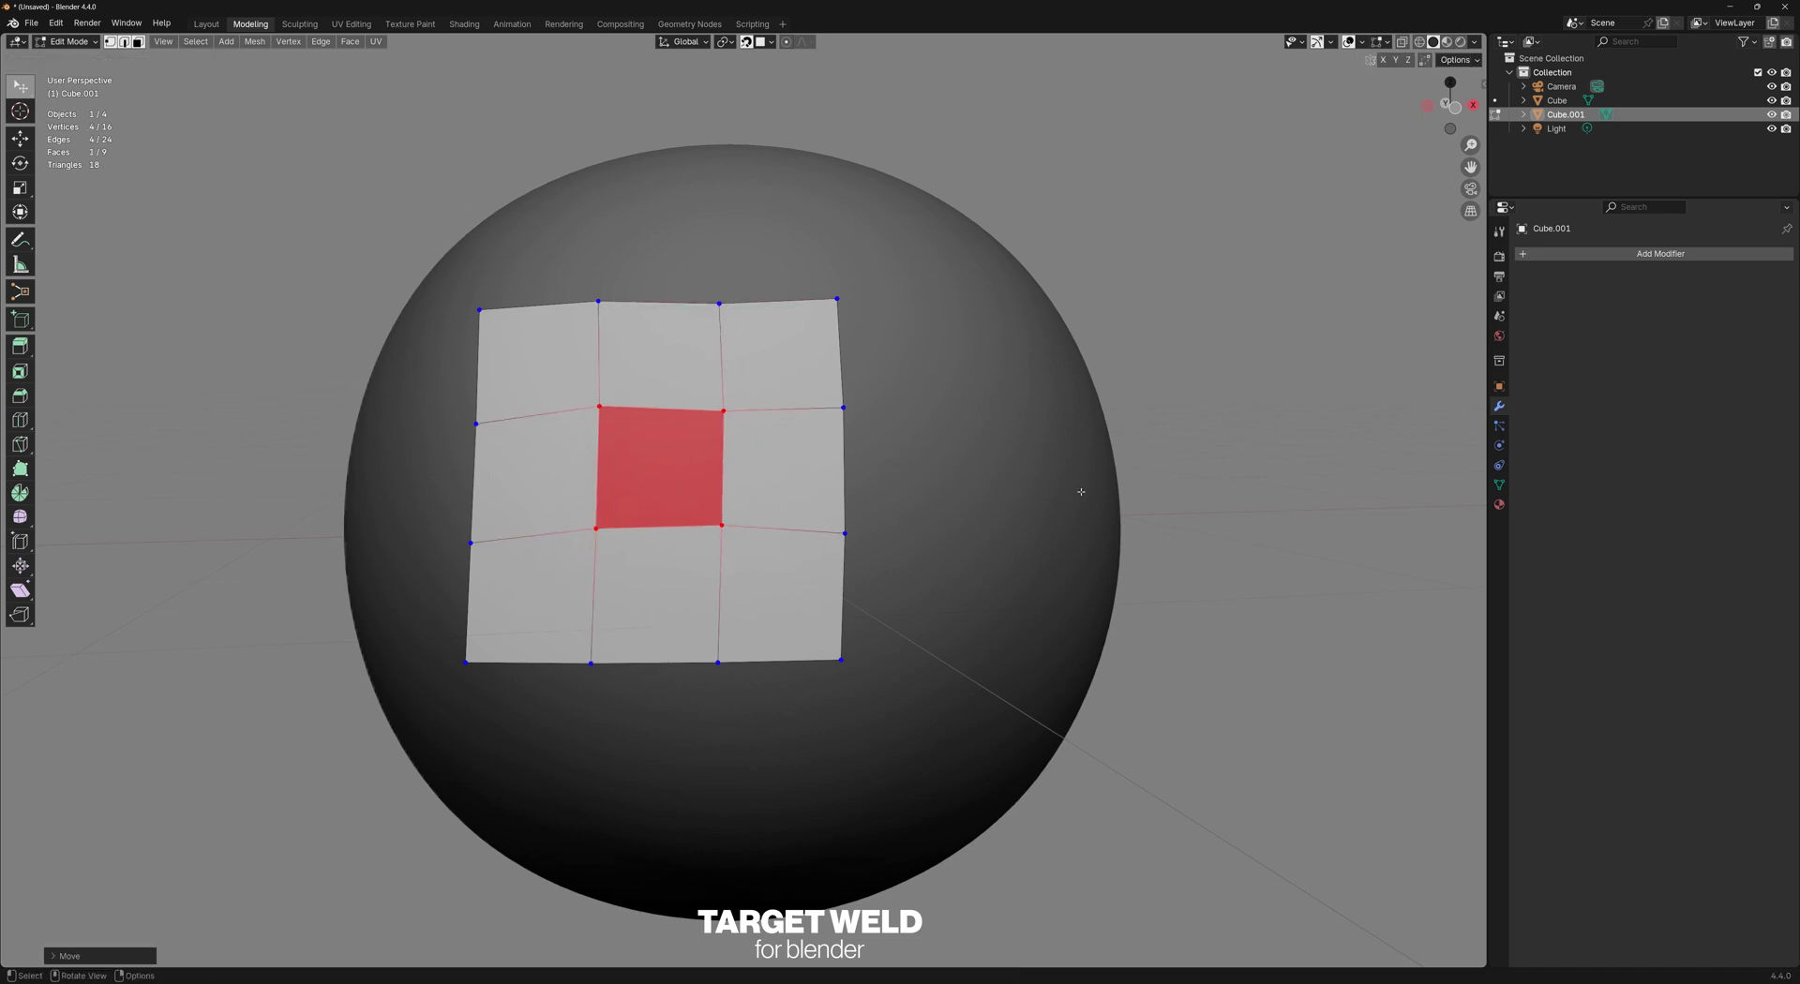
Use Target Weld to merge the patch's top-right vertex, top middle edge and lower-left face onto their neighbouring elements
click(20, 292)
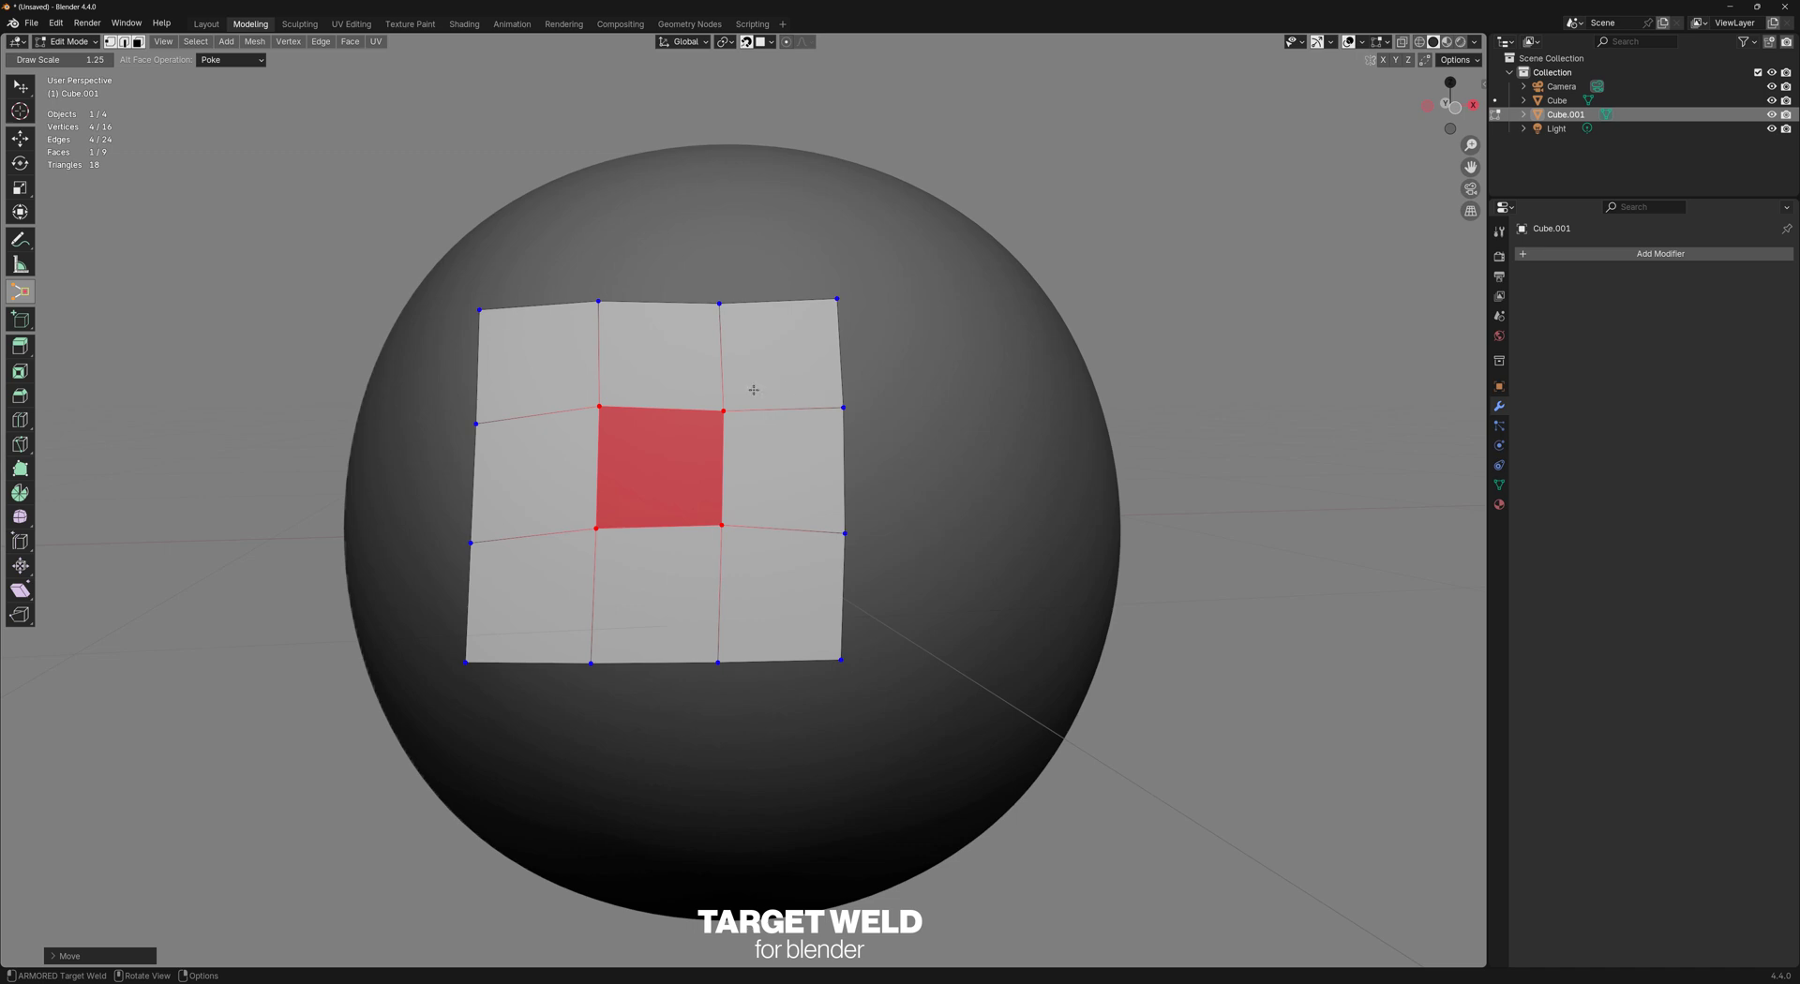
drag(836, 302, 843, 408)
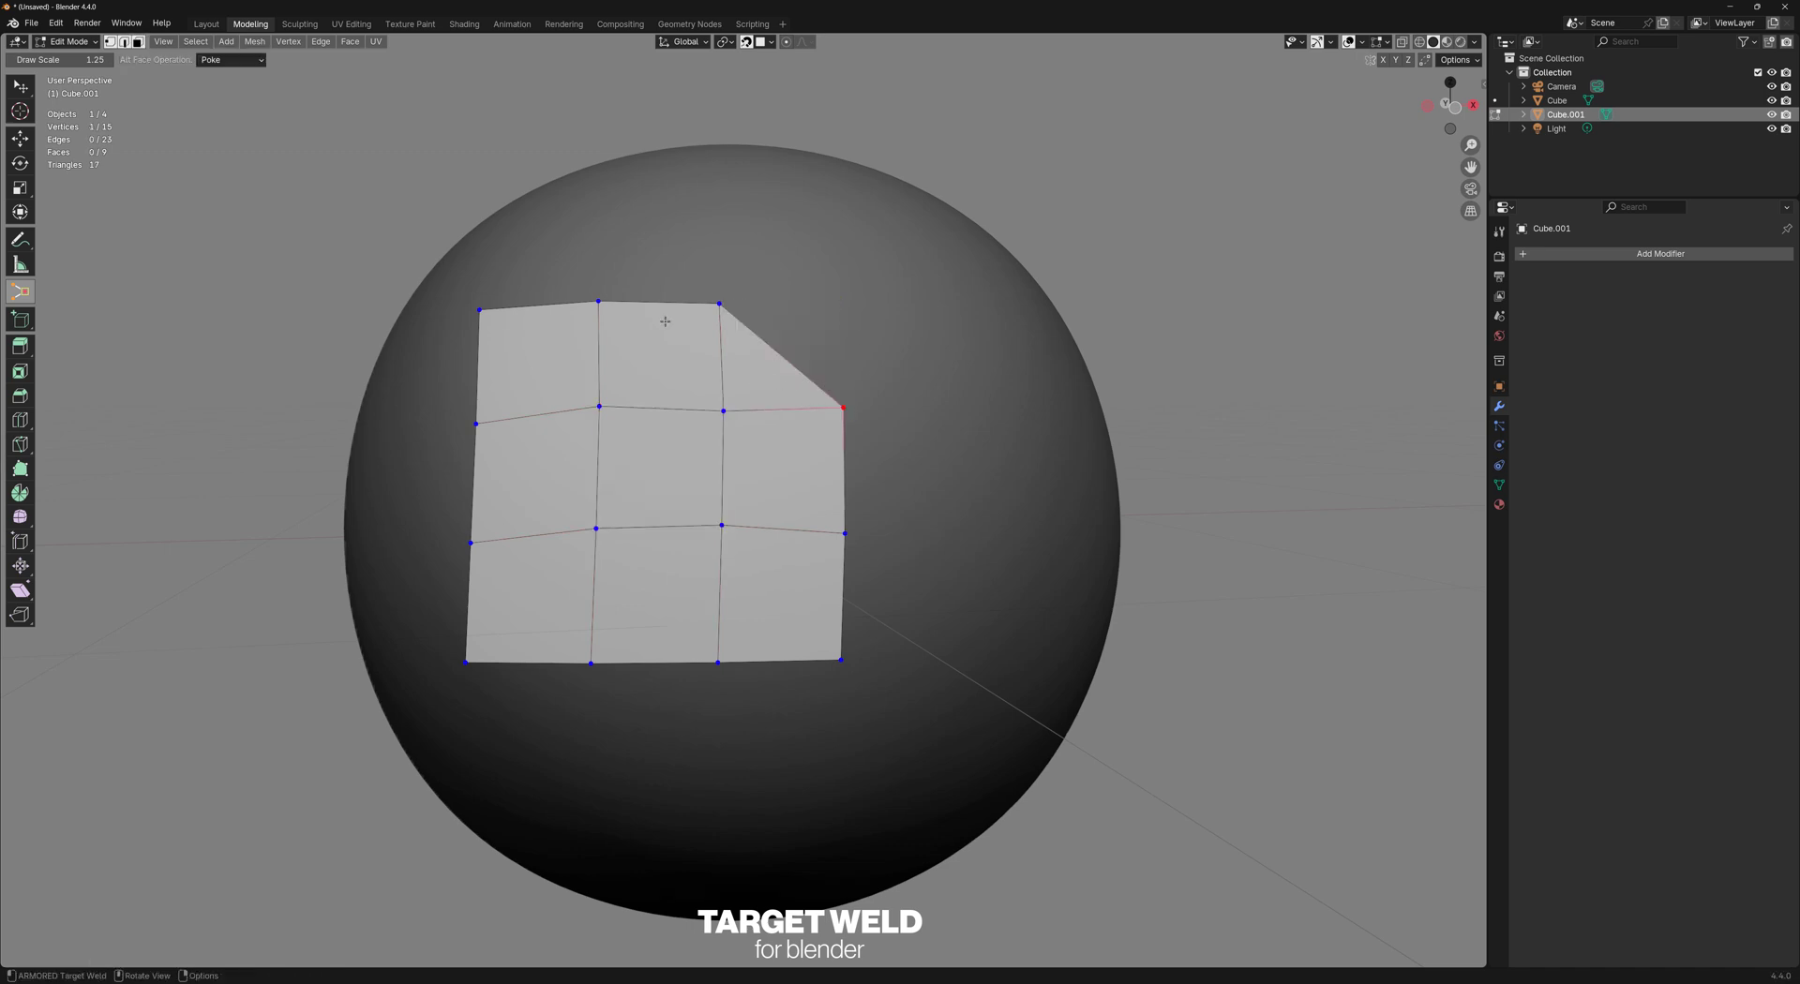
drag(663, 314, 661, 408)
drag(562, 591, 596, 529)
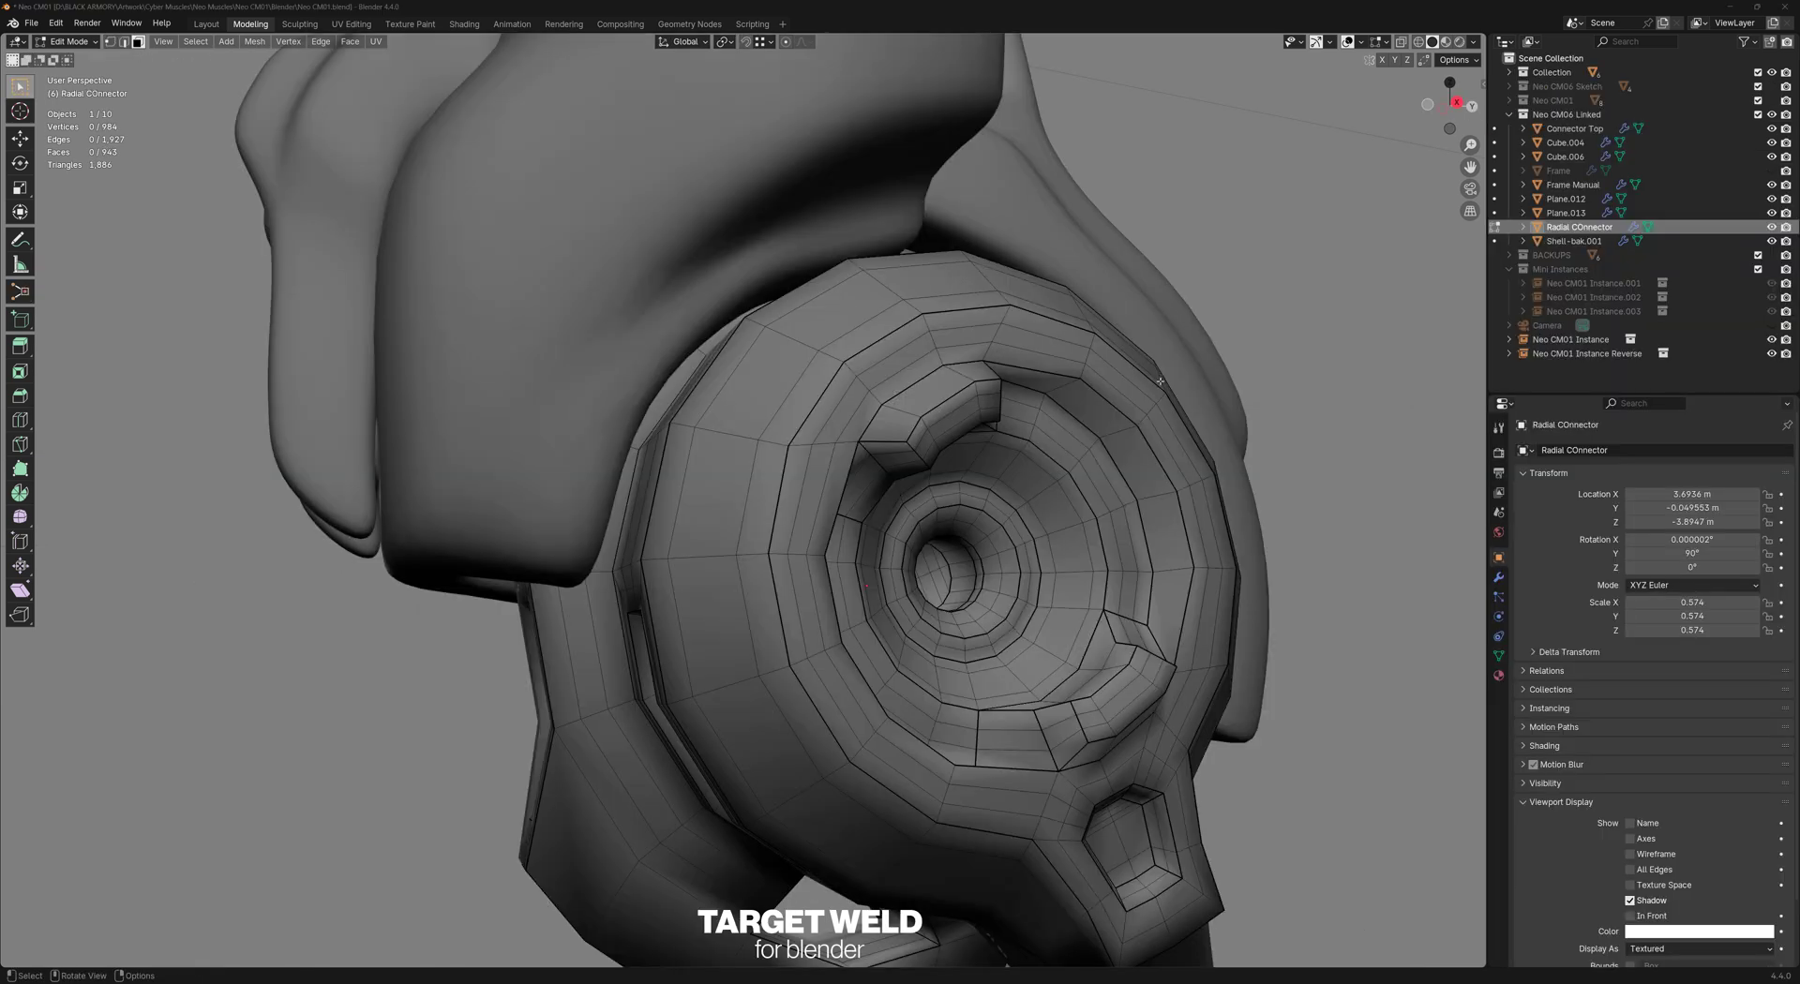
Try extruding one quad face on the outer rim of the radial connector, undo it and clear the selection
click(764, 385)
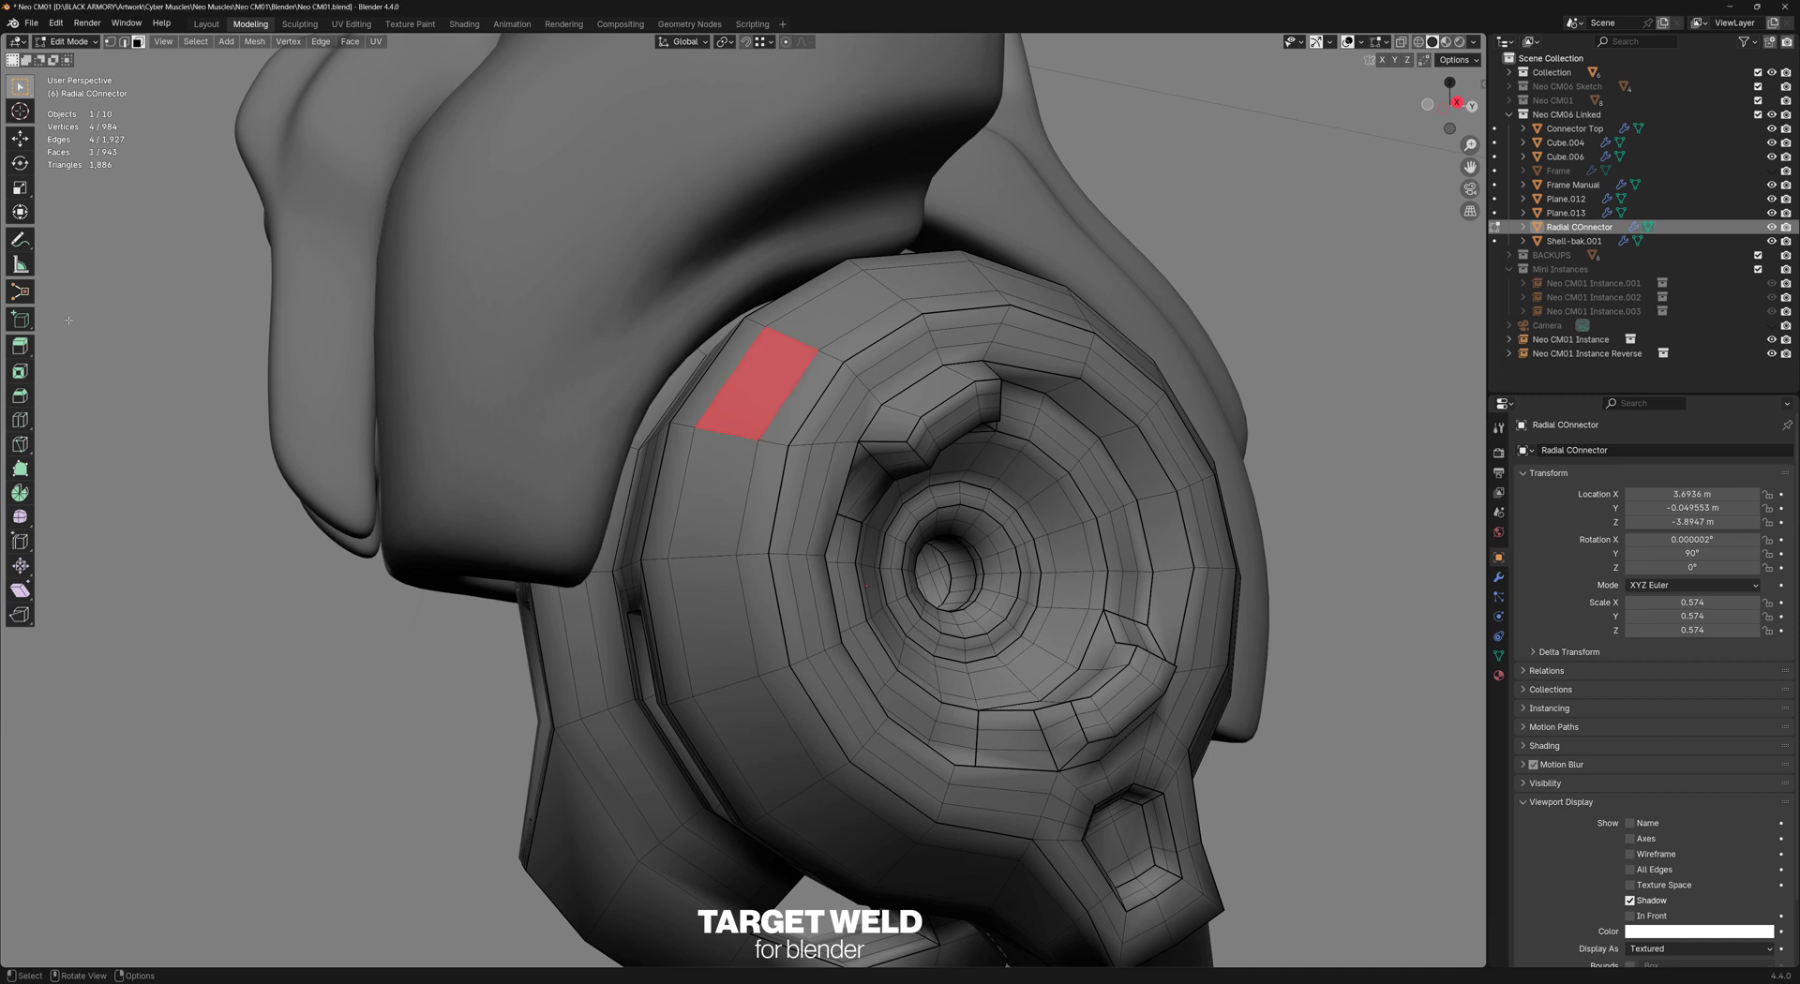
click(19, 345)
key(e)
click(950, 408)
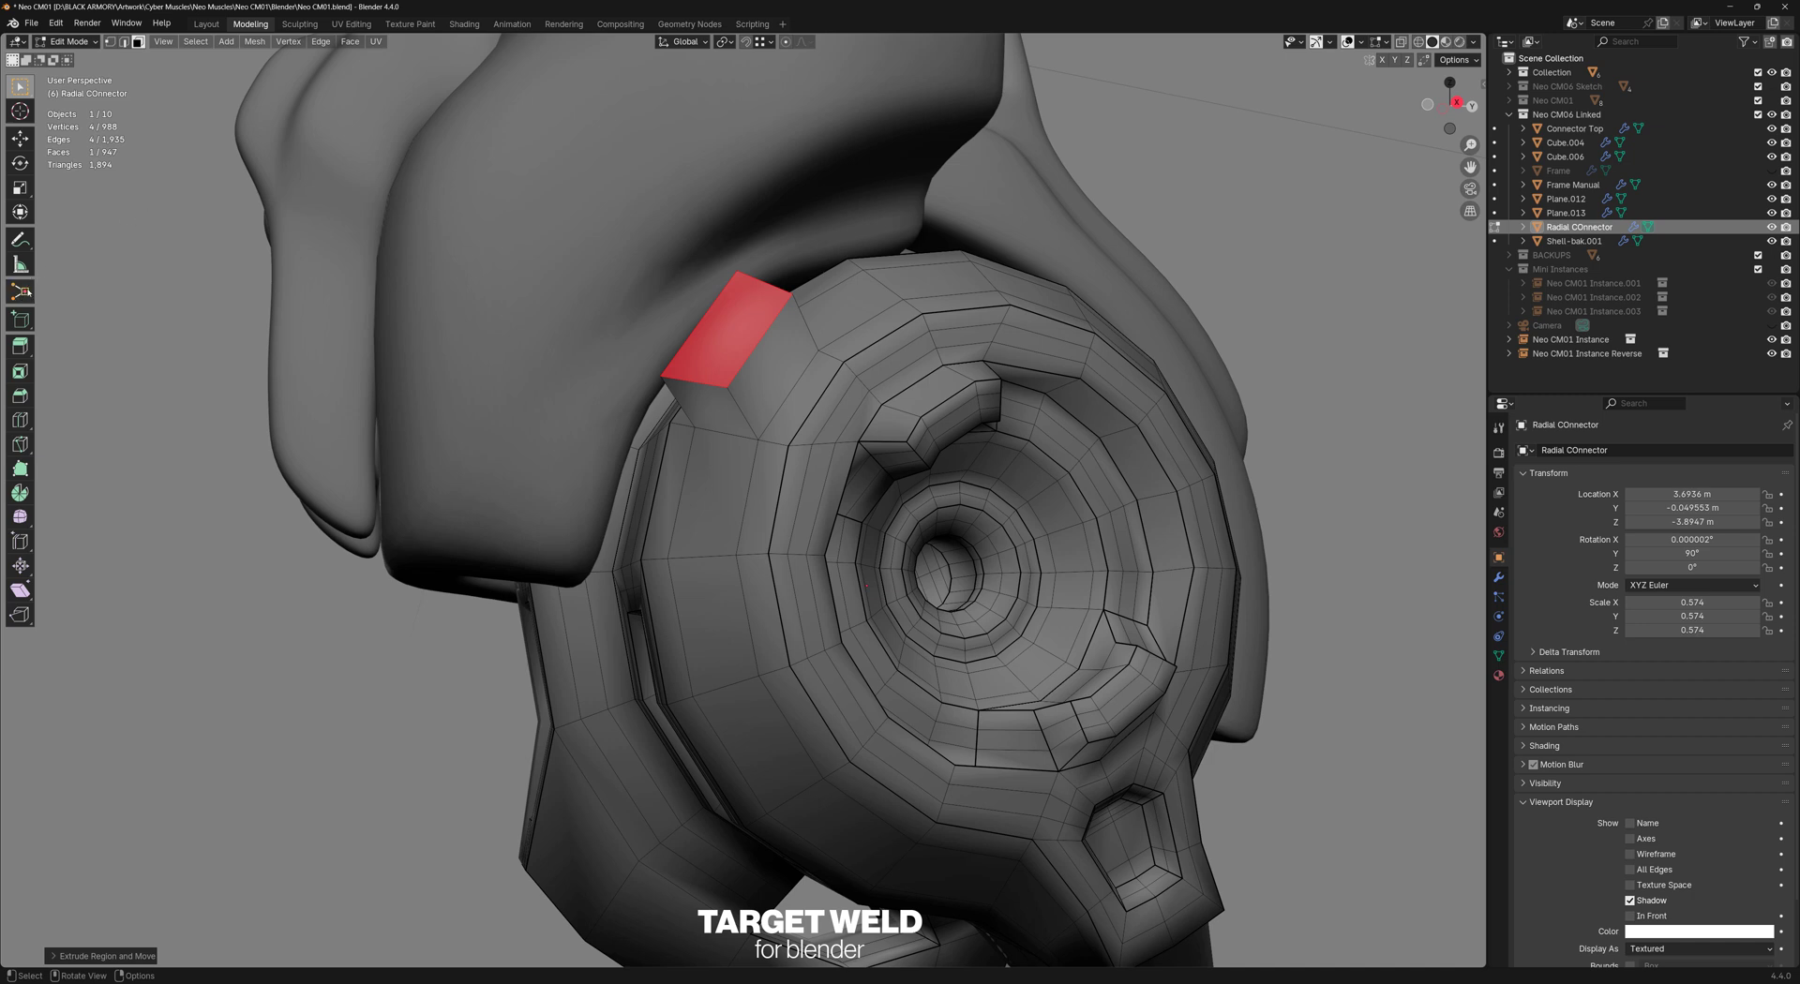
key(ctrl+z)
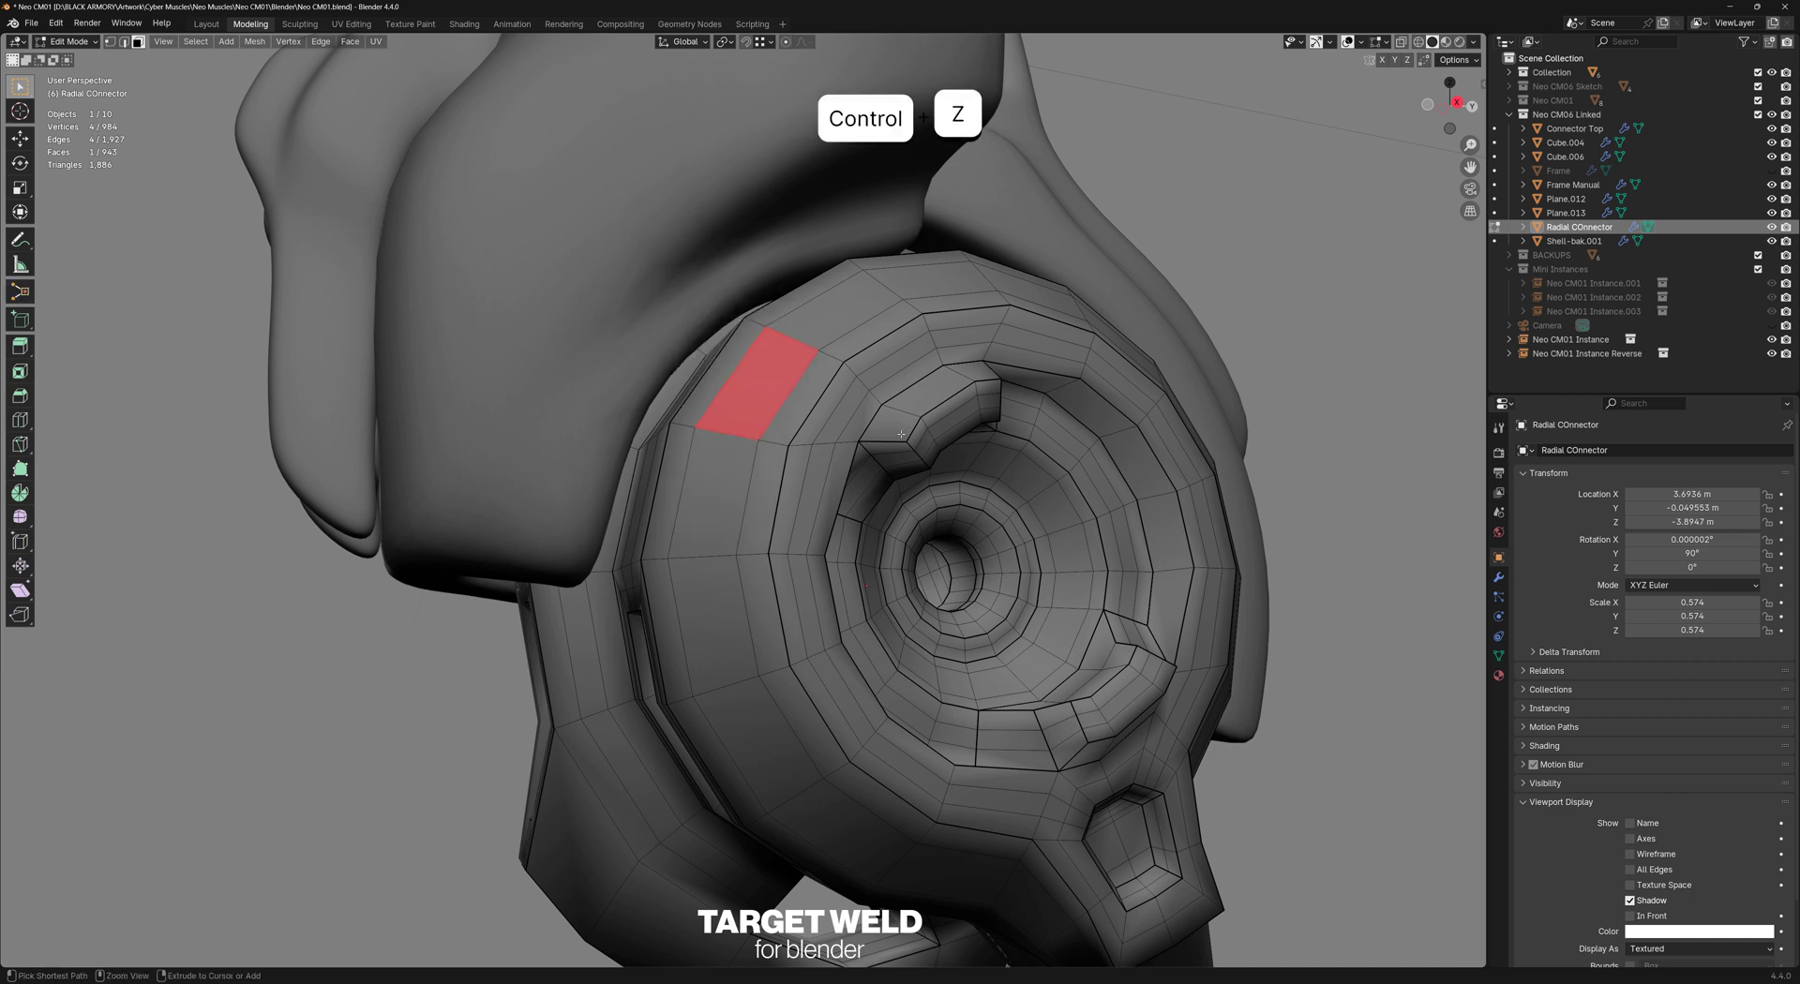
key(alt+a)
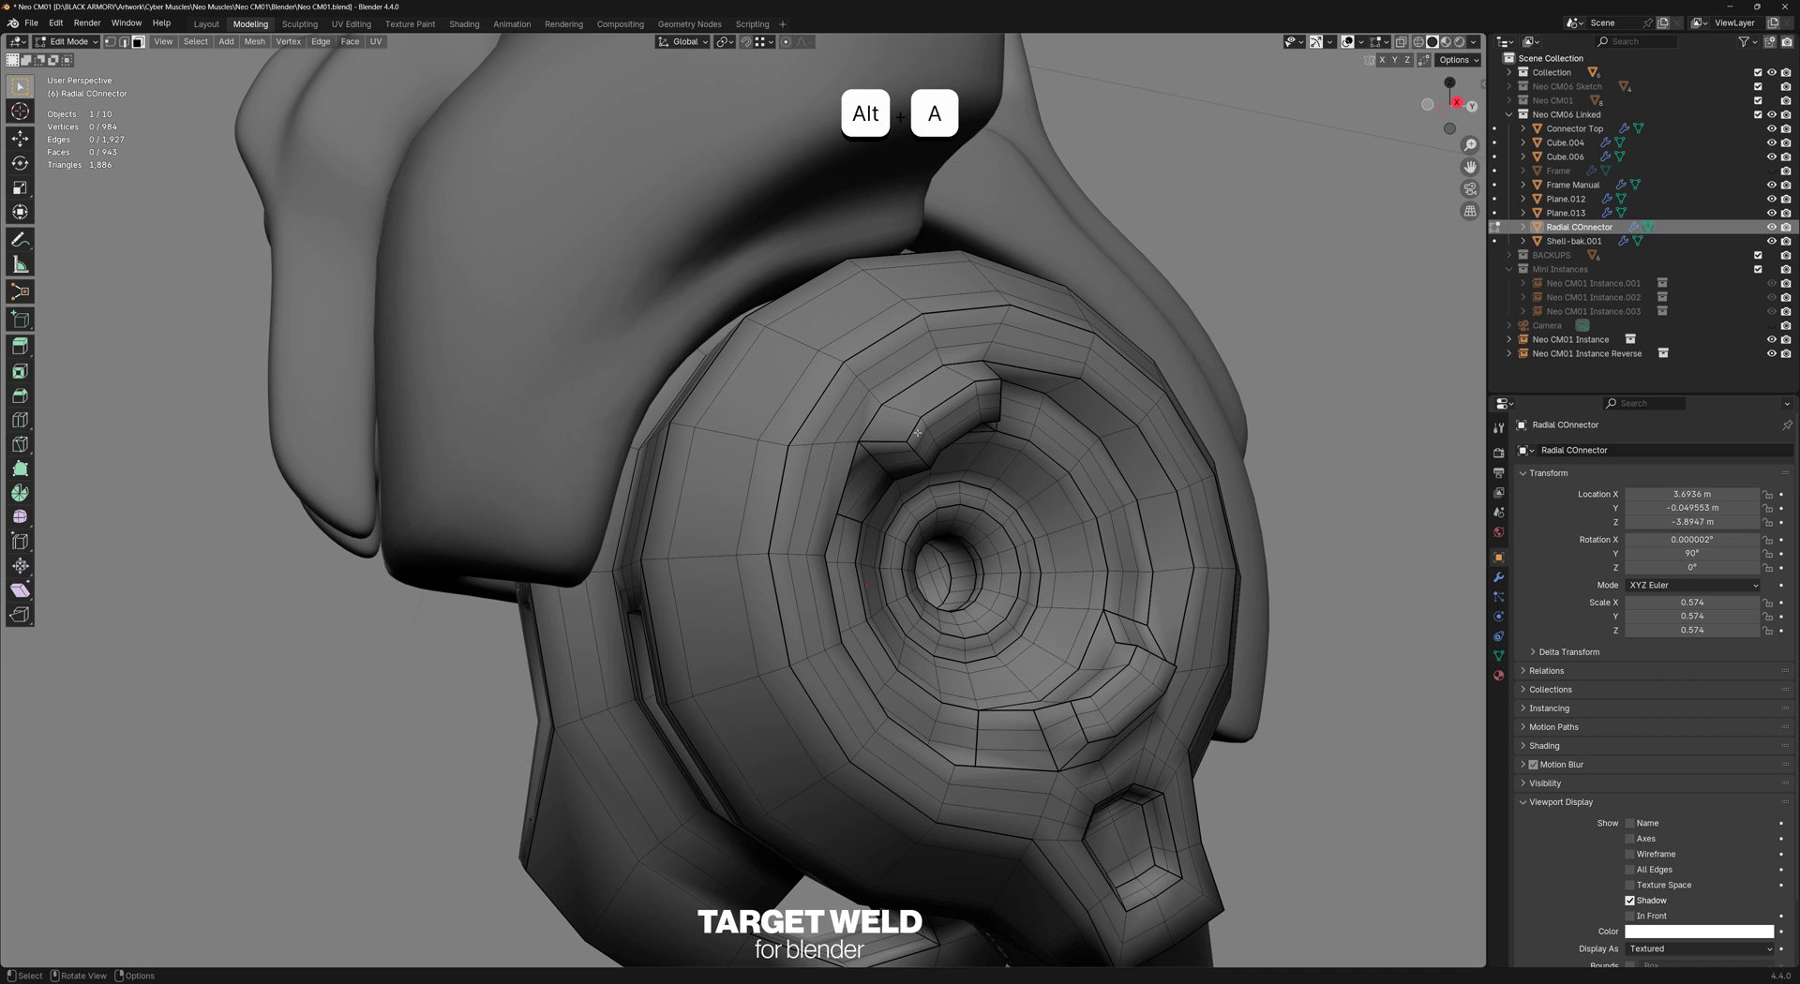
In the ARMORED Target Weld add-on preferences, clear the Fast Weld keymap and assign it to Y
key(ctrl+comma)
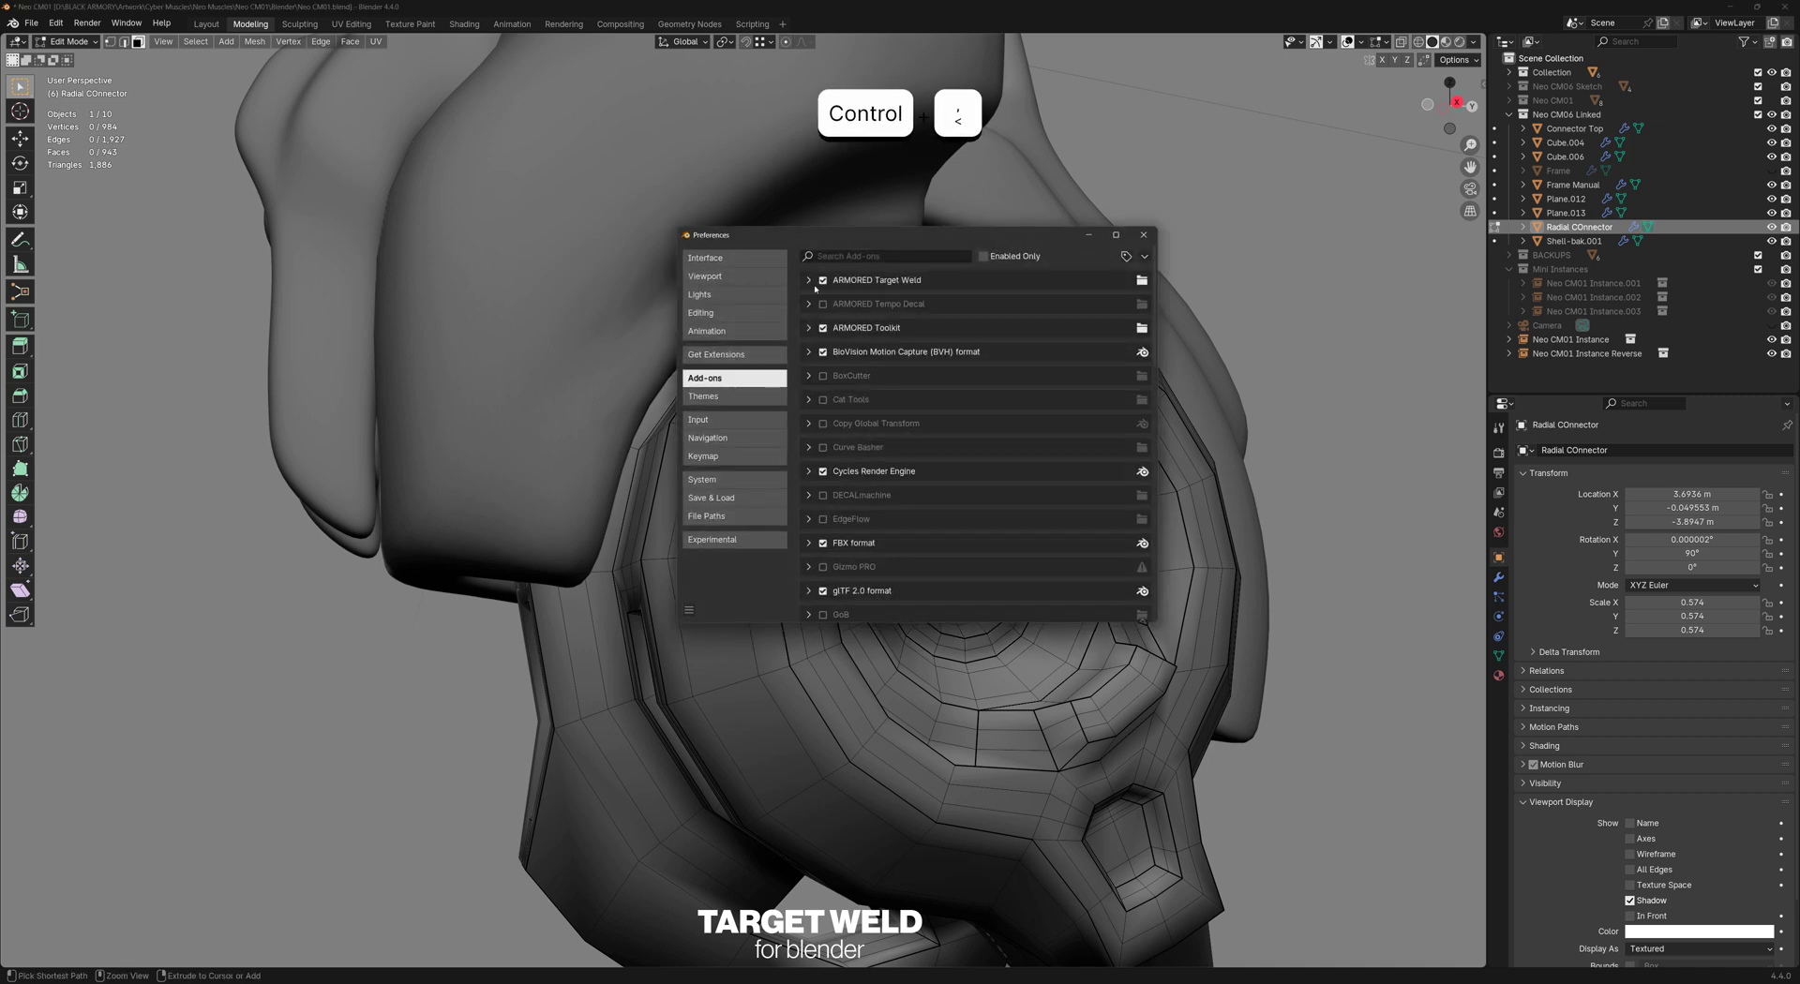
click(809, 281)
scroll(937, 422, down, 6)
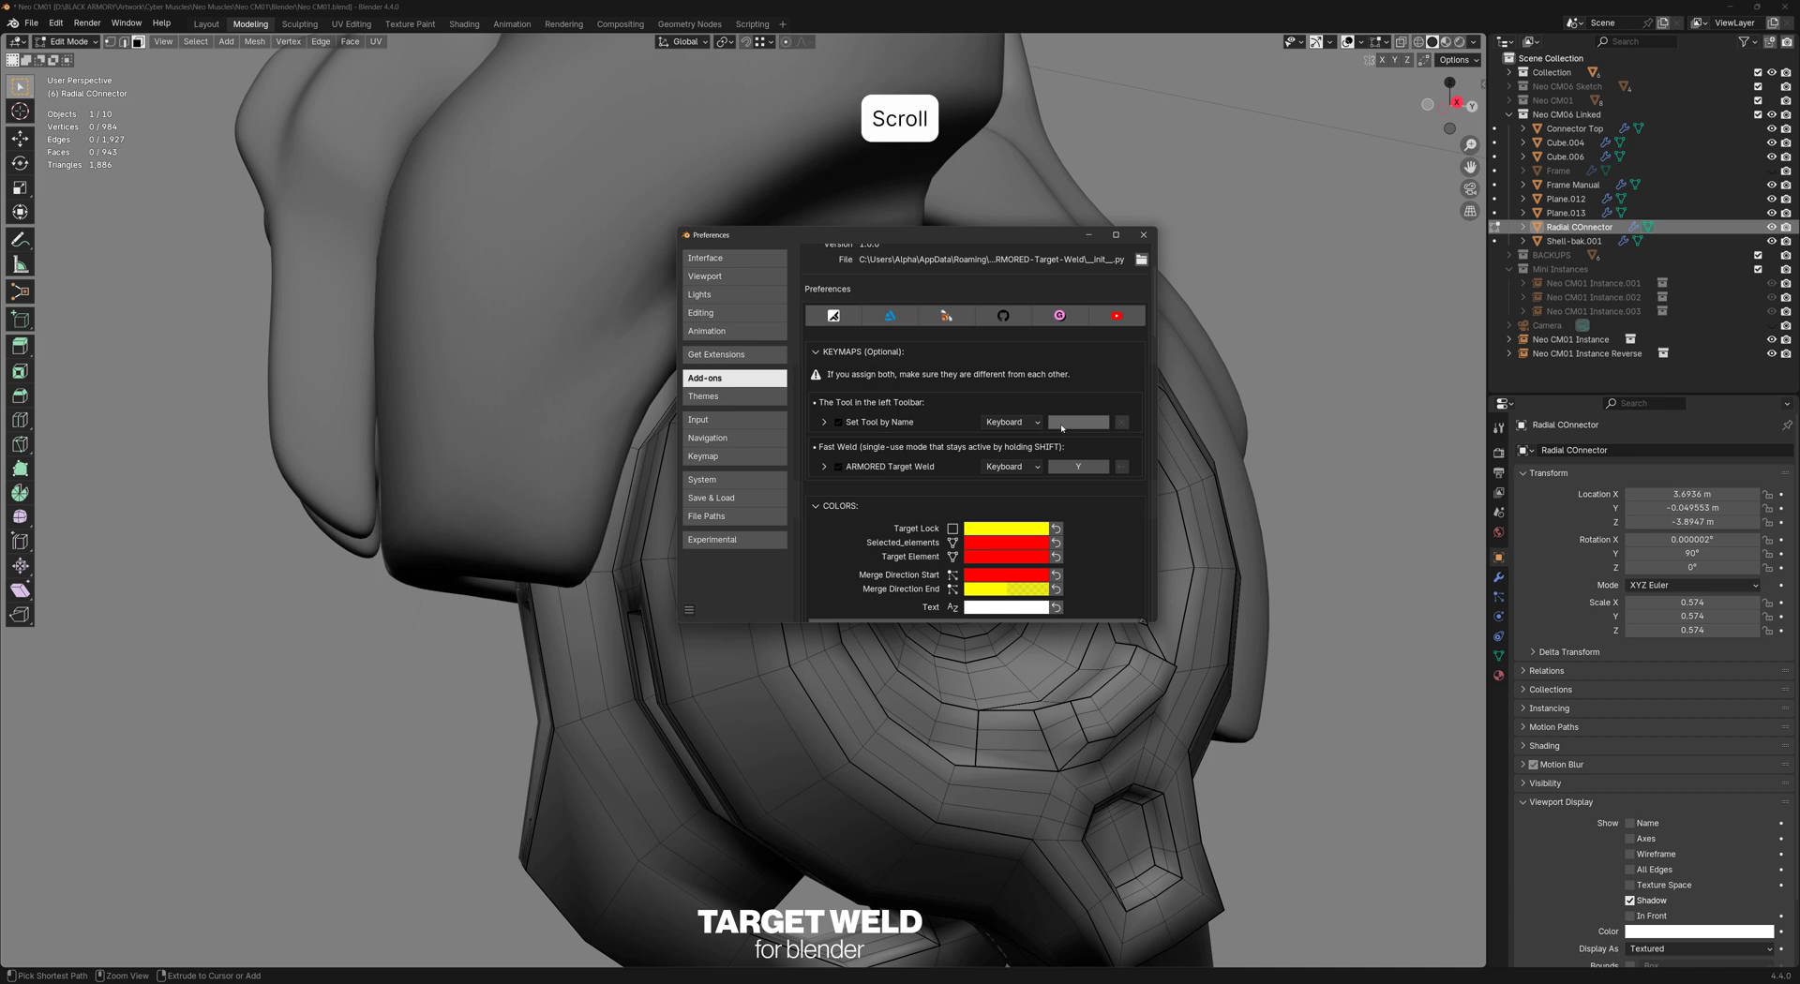
right_click(1084, 467)
click(1084, 468)
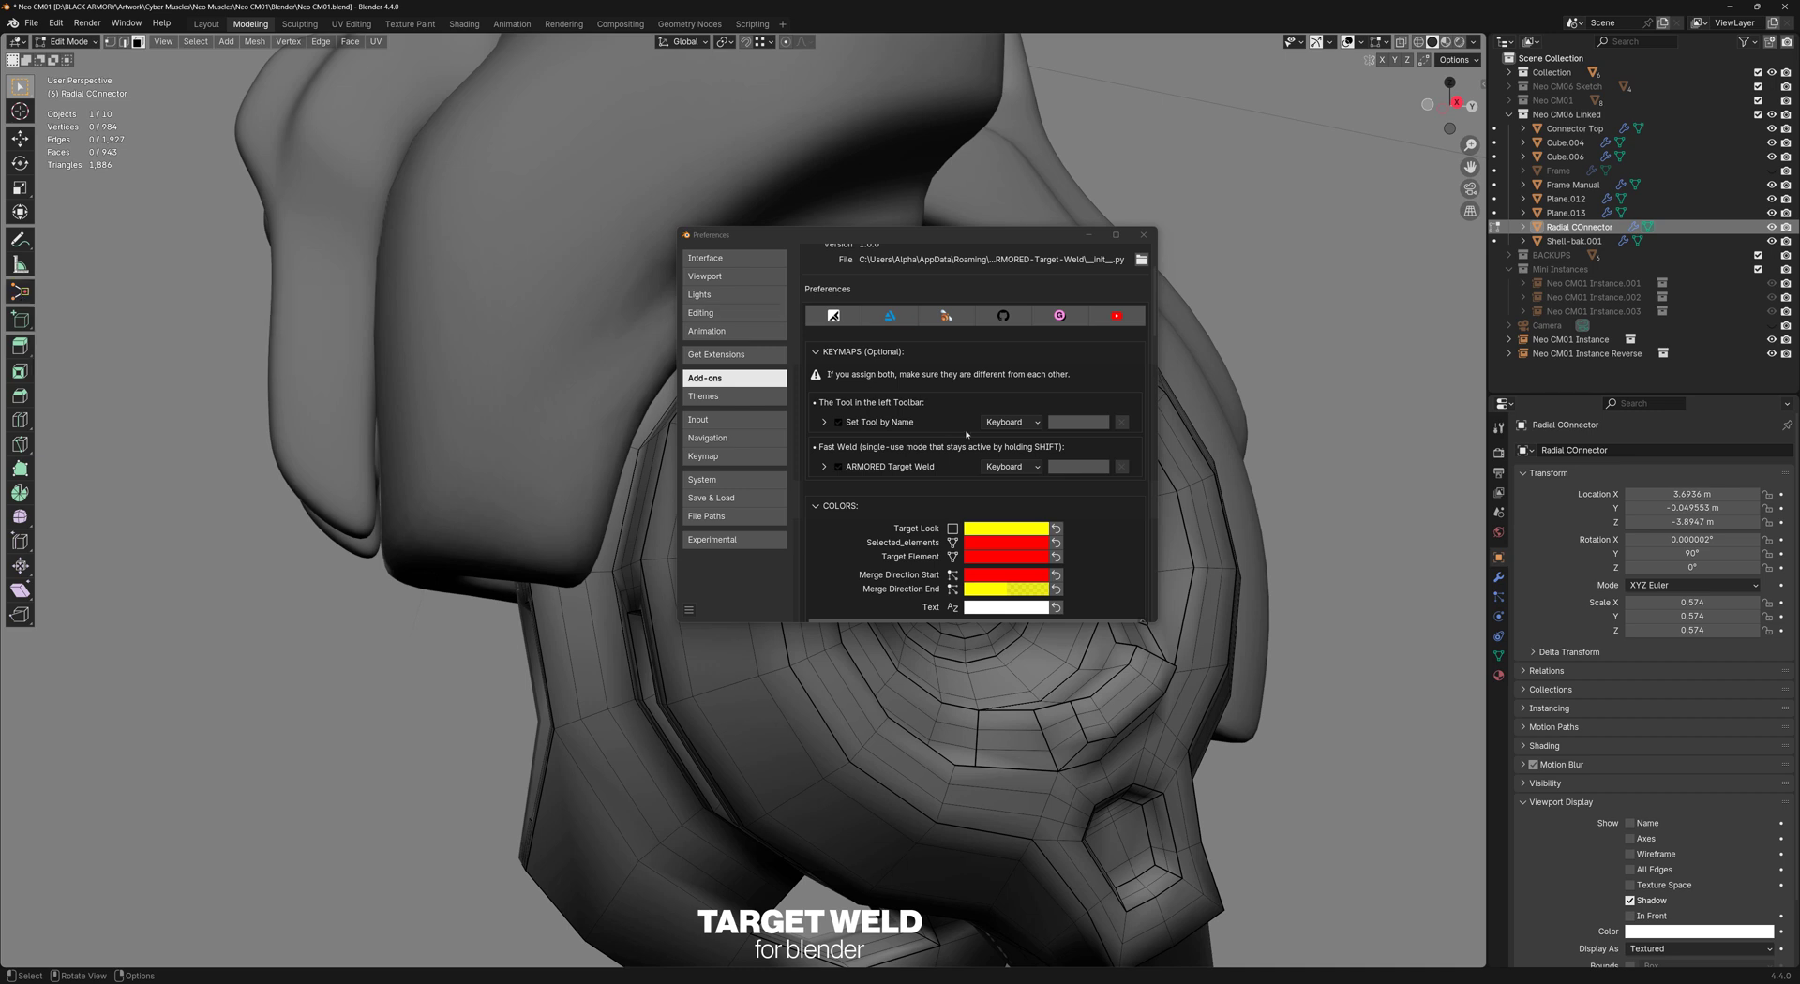
click(1083, 470)
key(1)
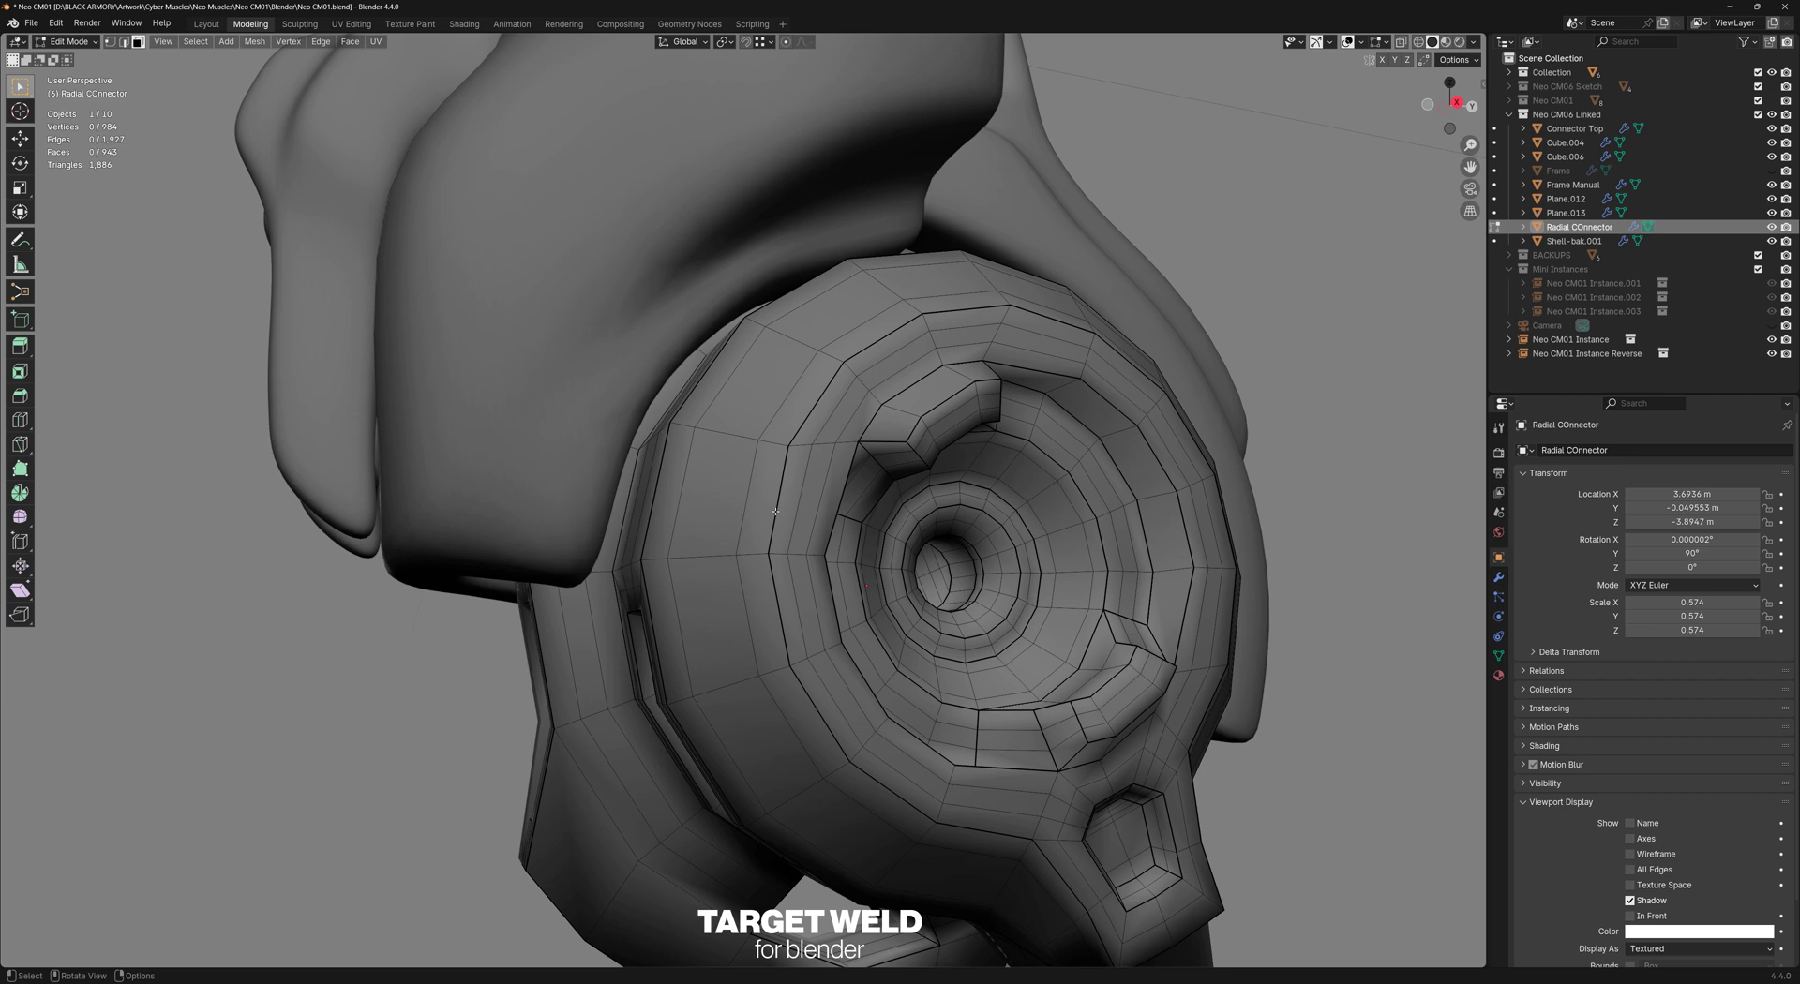
Switch to vertex selection and use Fast Weld to merge a vertex on the radial connector's outer rim onto its neighbour
key(1)
key(ctrl+y)
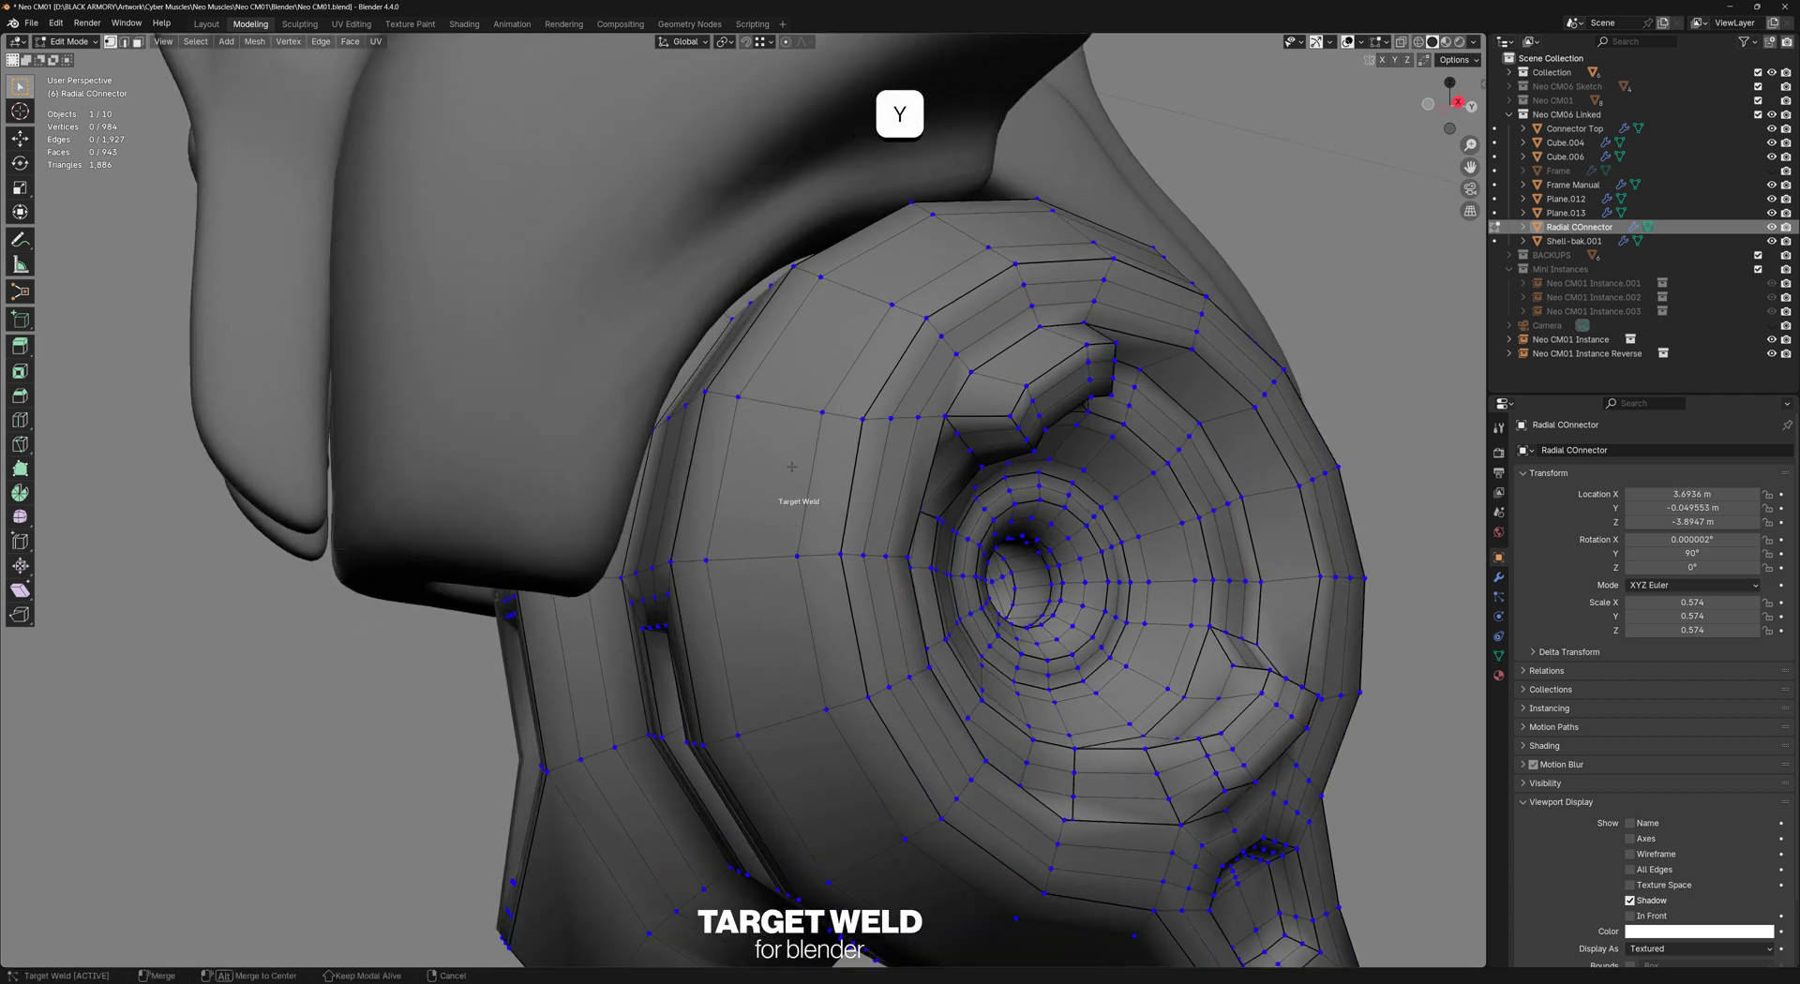
click(823, 409)
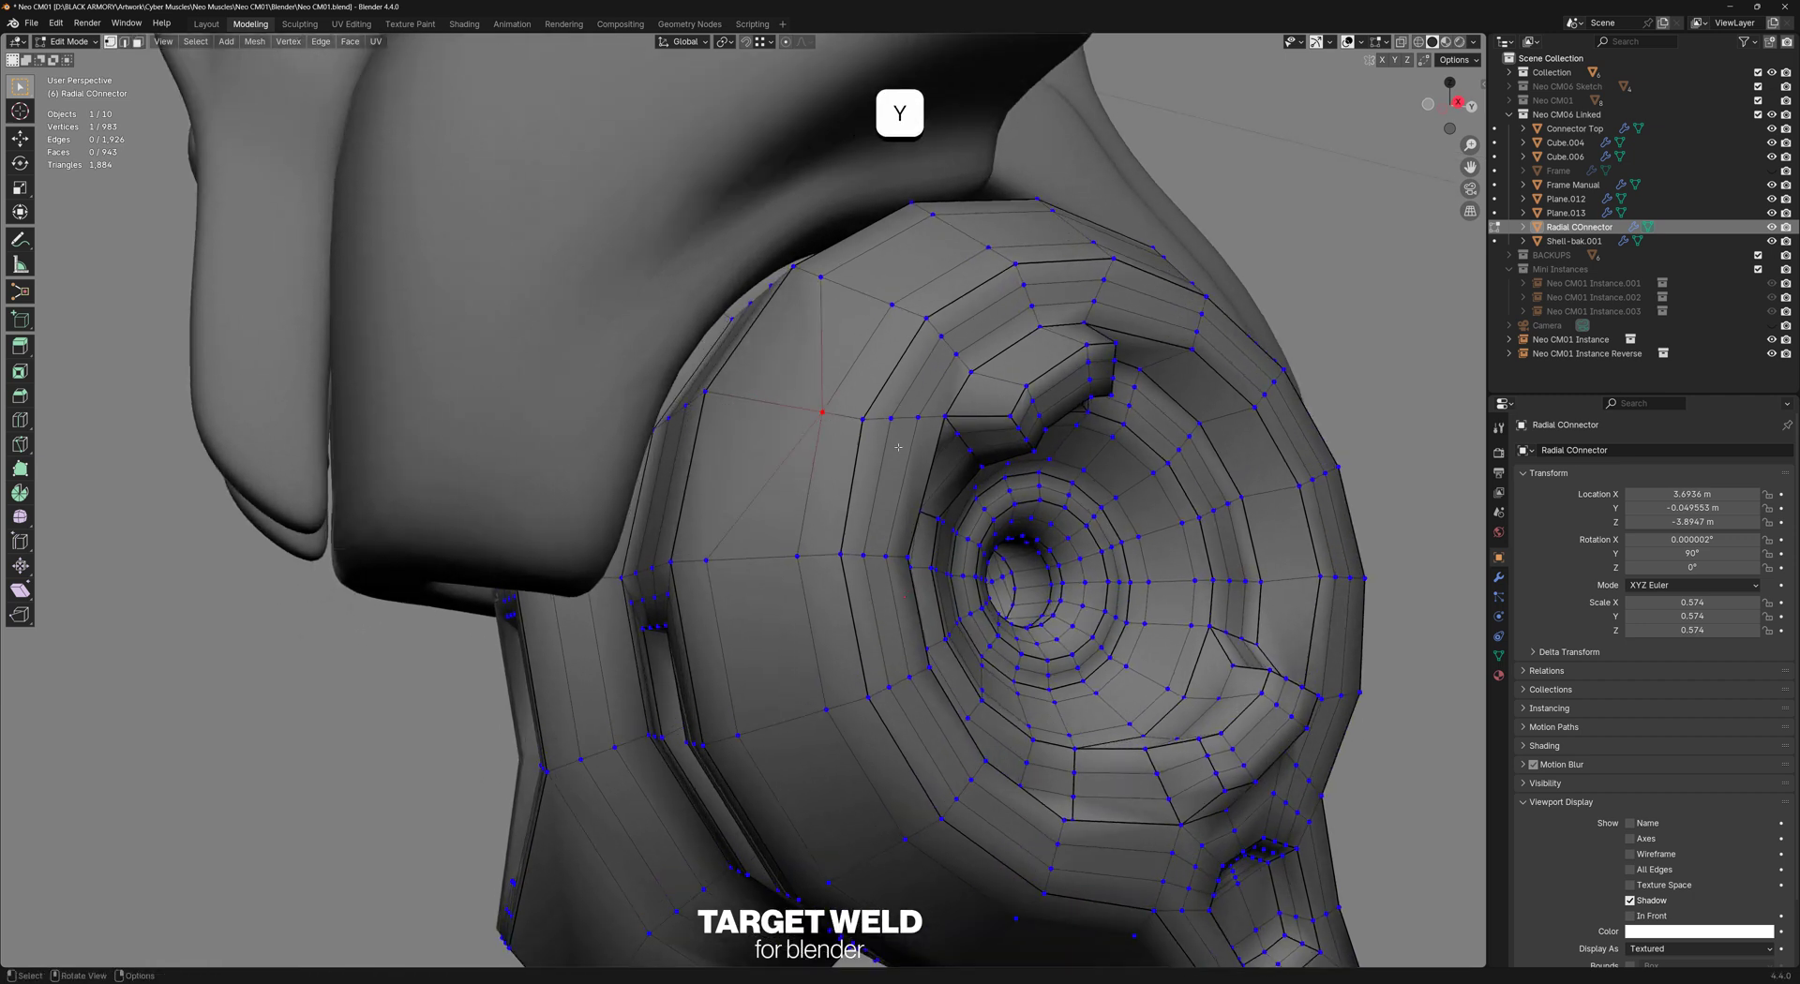
Box-select the vertices from the radial connector's outer rim into its central bore, and clear the selection
drag(780, 398, 982, 486)
drag(705, 353, 1026, 514)
drag(703, 332, 1097, 590)
drag(703, 324, 1043, 586)
key(l)
key(l)
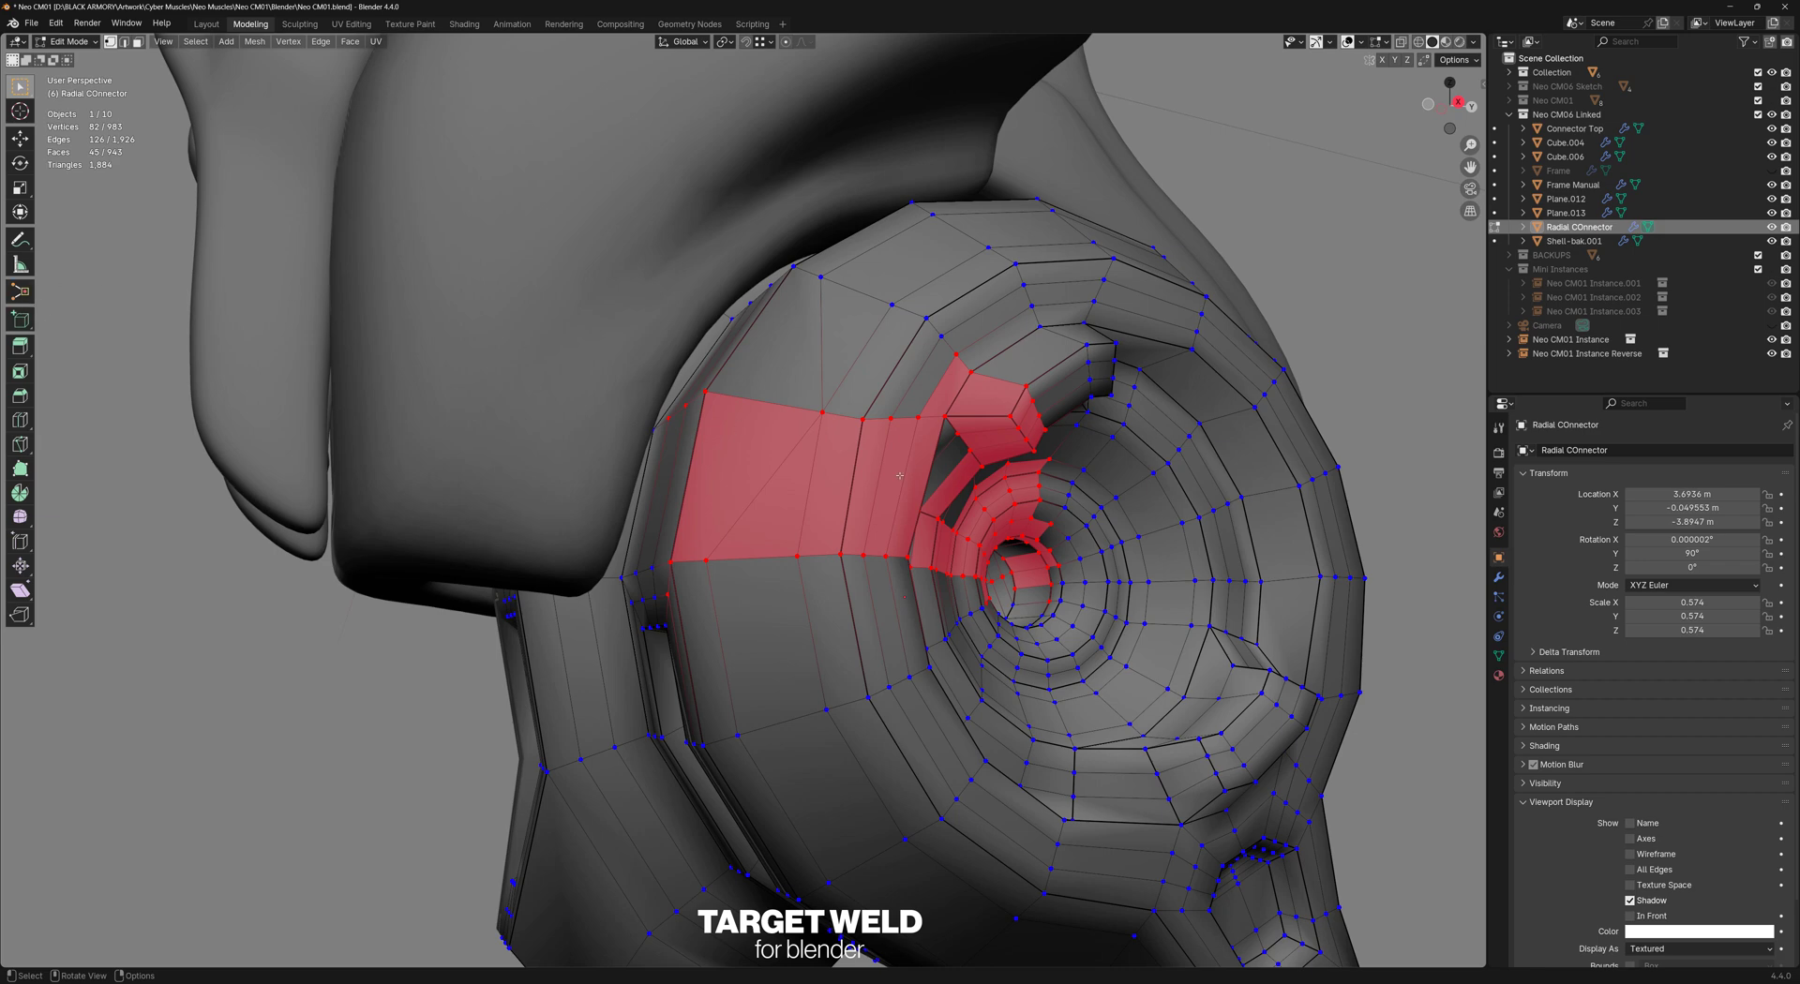
middle_drag(900, 476, 797, 398)
key(alt+a)
Use Fast Weld on an upper rim vertex of the radial connector and on a vertex along the raised lip around its recess
key(y)
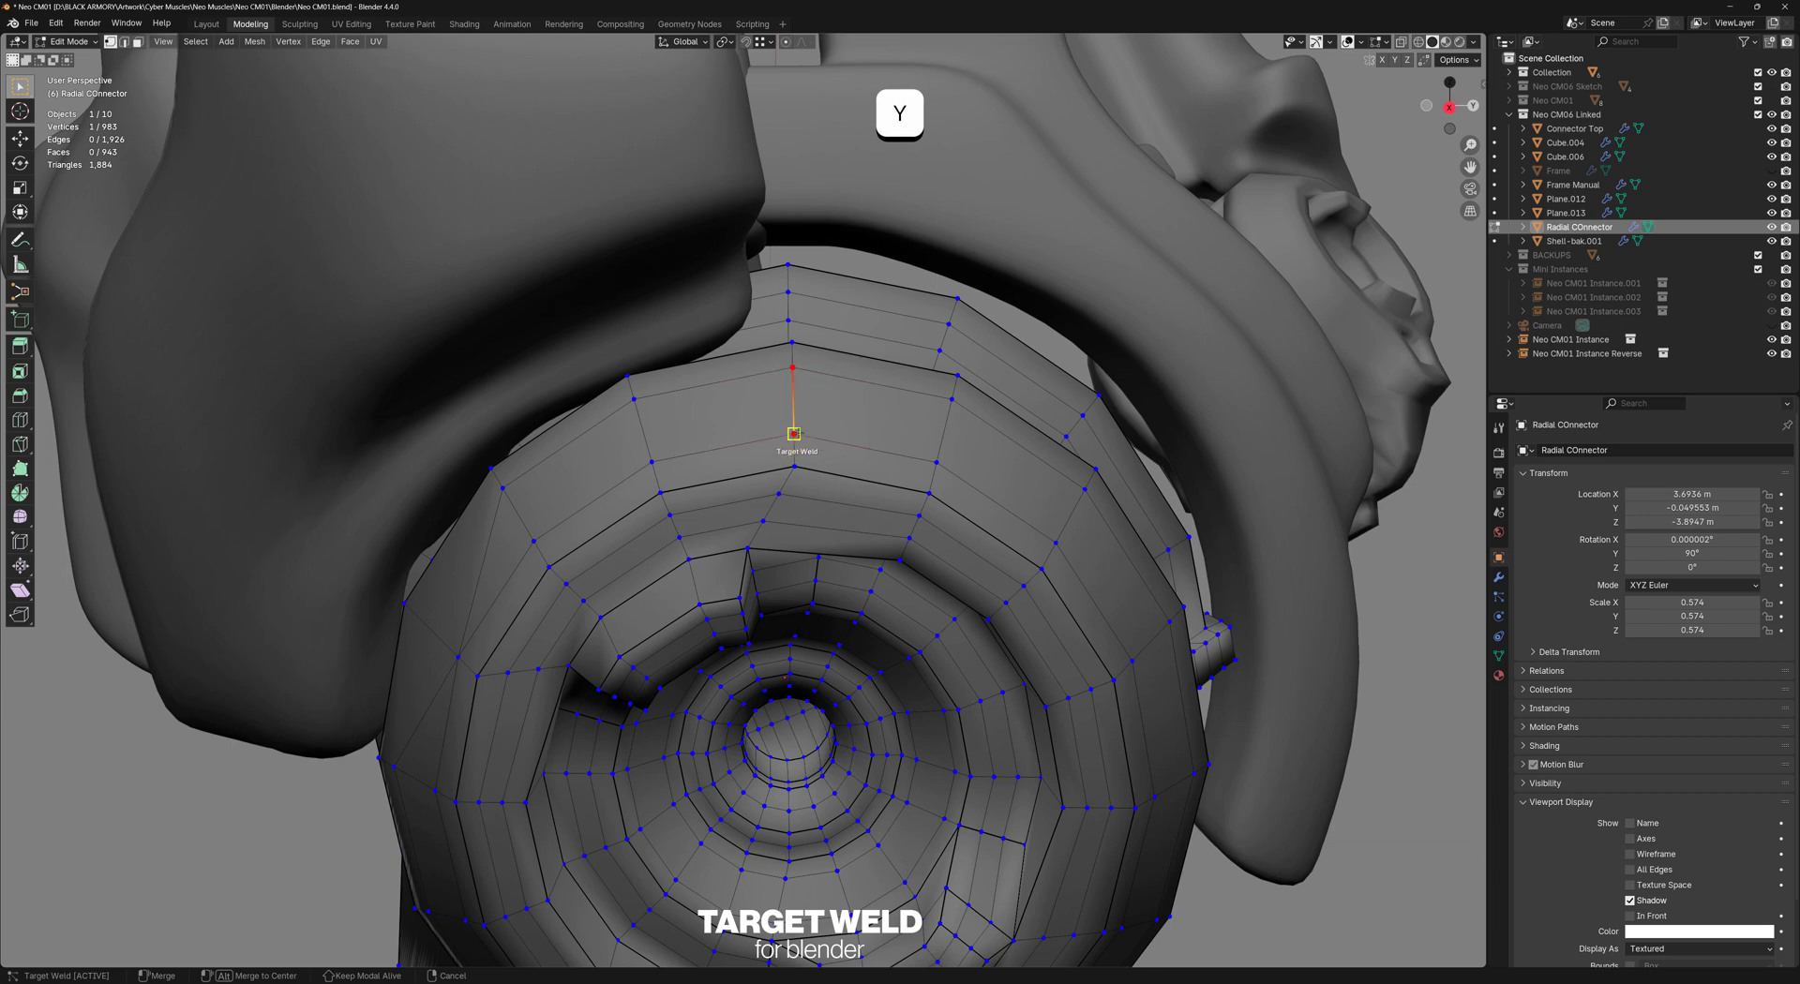
click(793, 434)
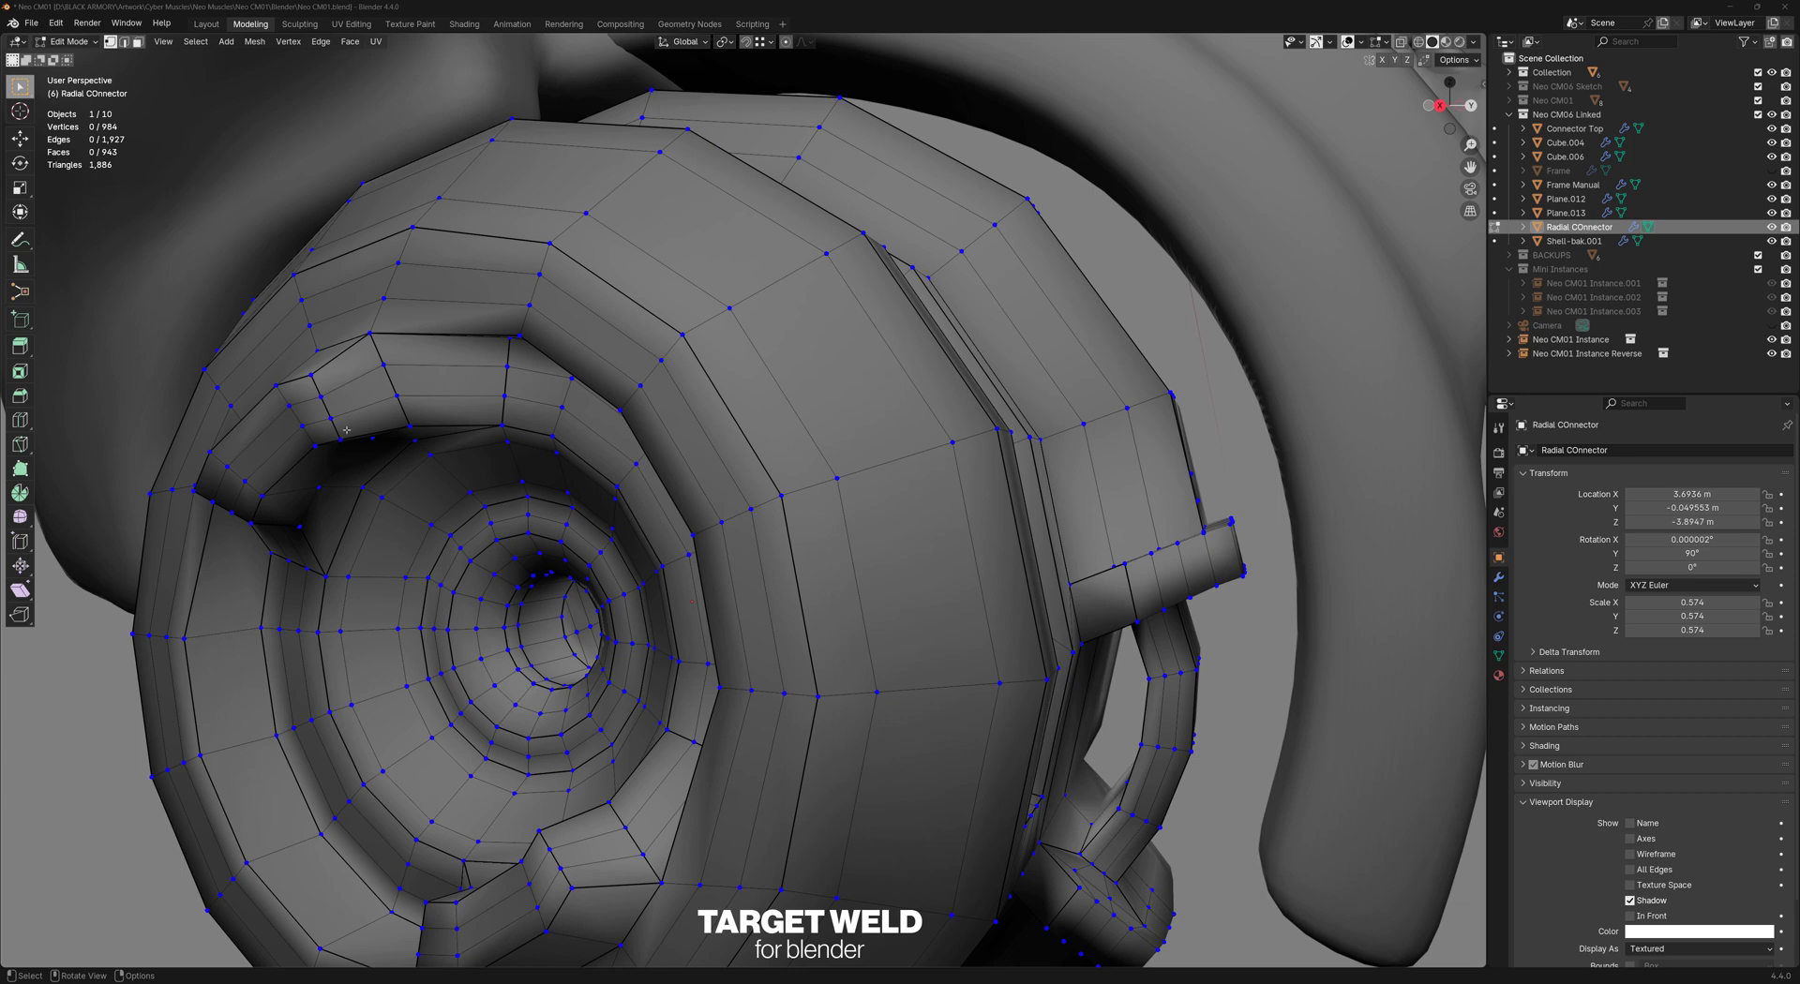
key(y)
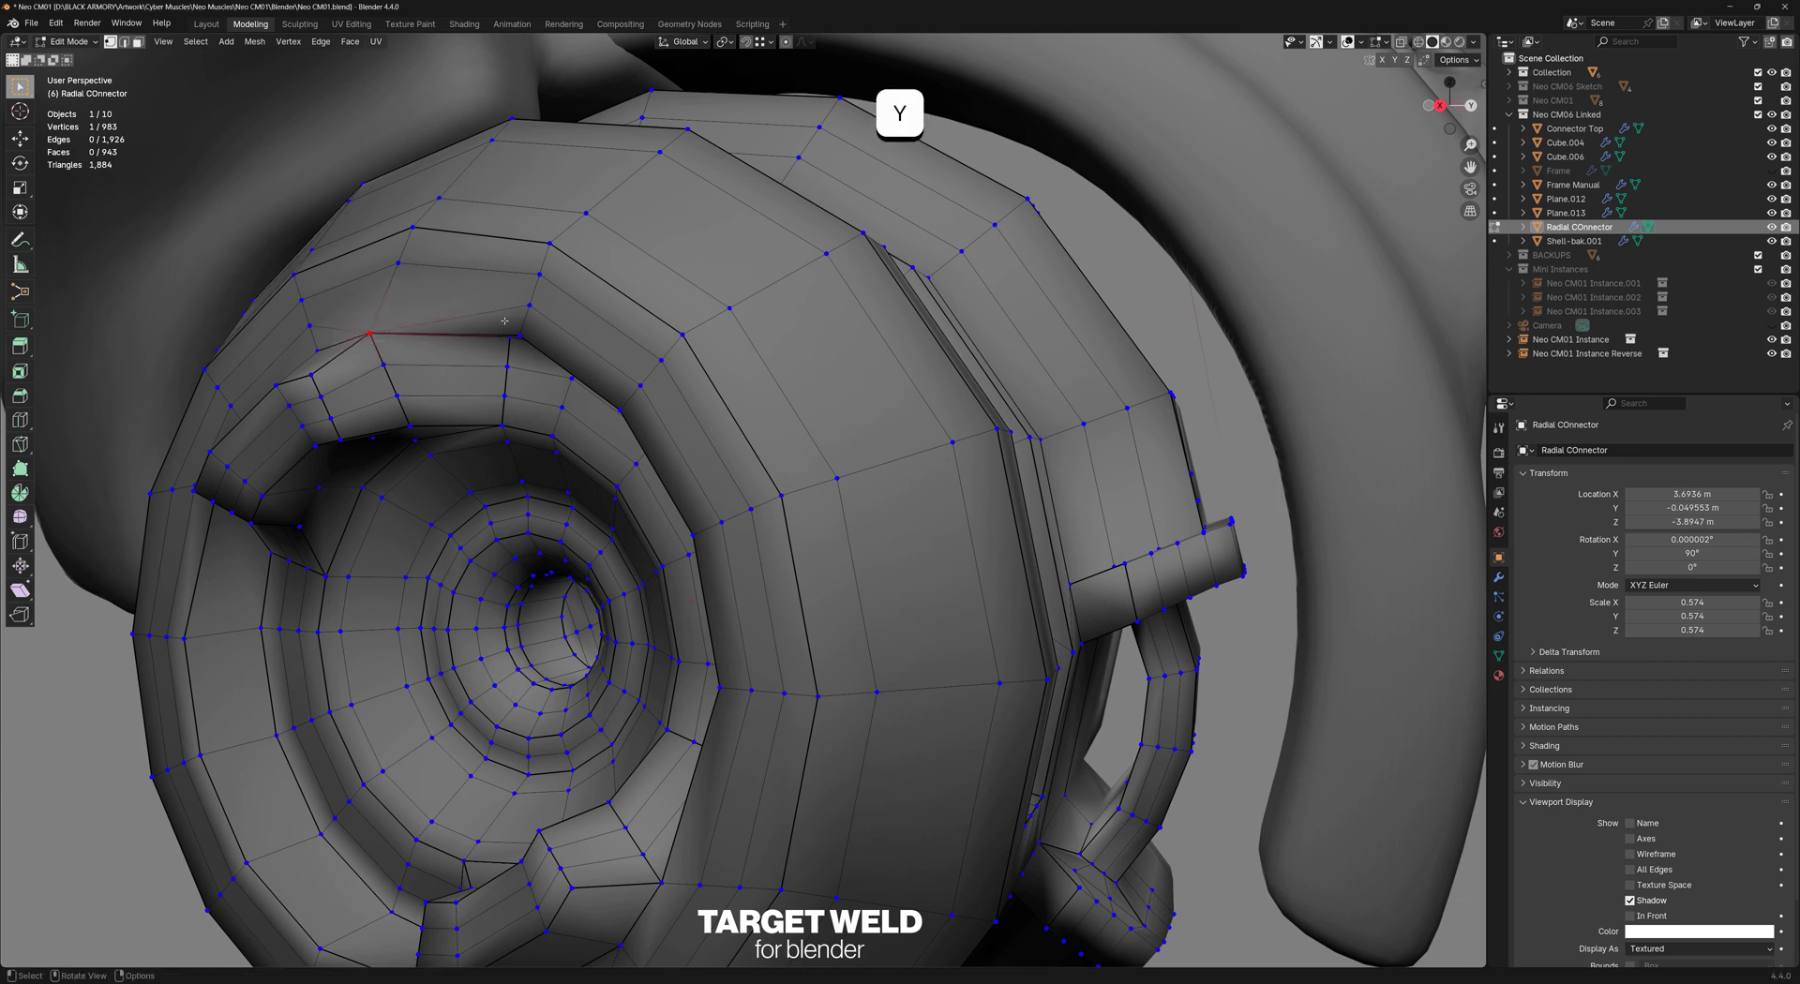
Use Fast Weld on successive vertices down the raised lip around the radial connector's recess, keeping the tool active between merges
click(641, 389)
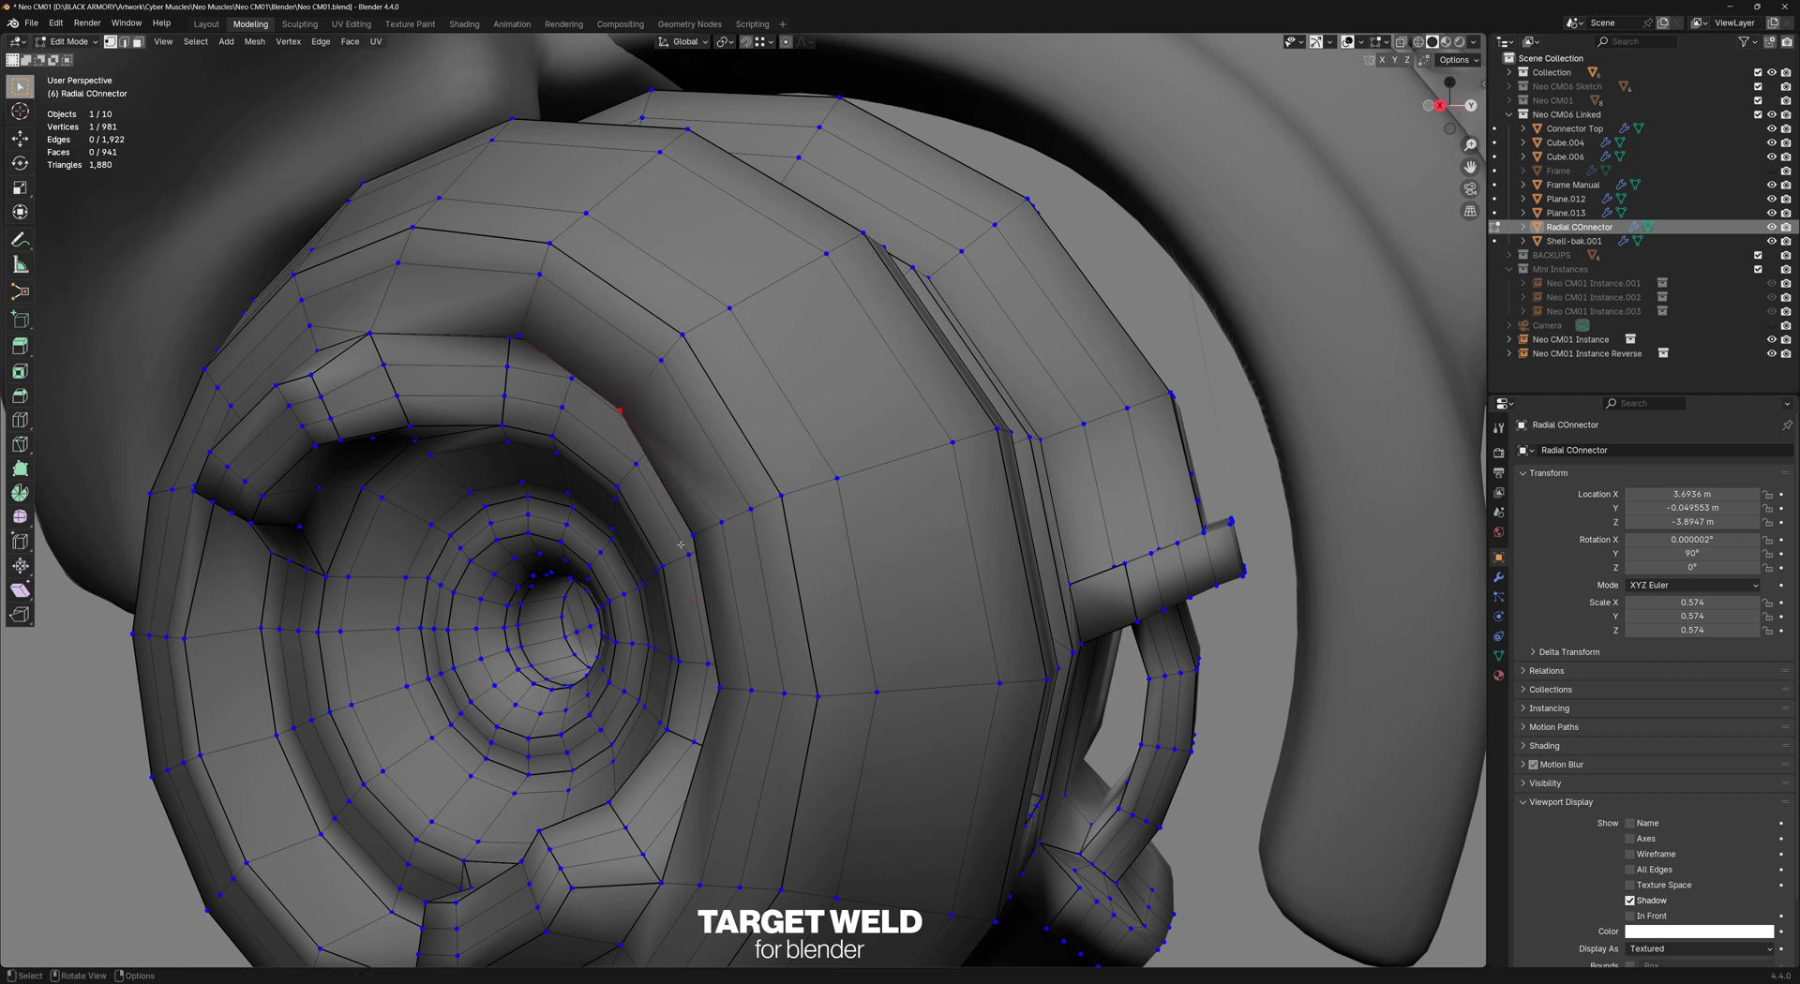
key(y)
key(shift)
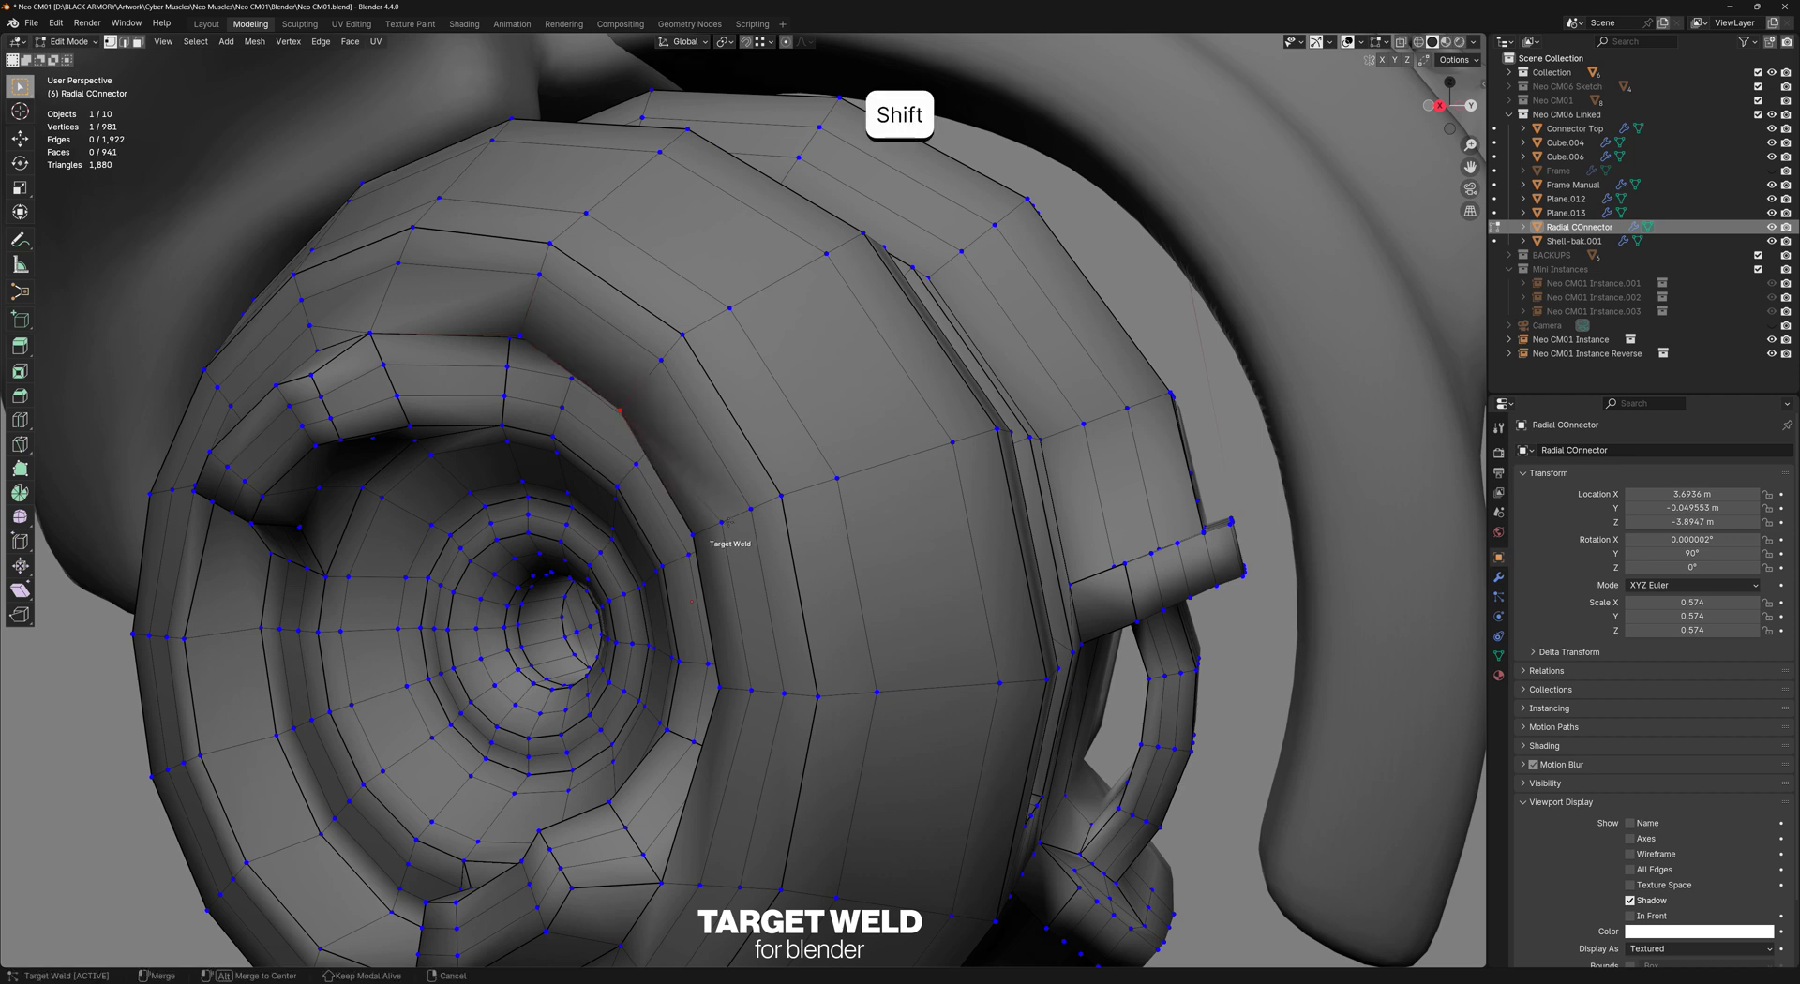
shift+click(693, 535)
shift+click(751, 690)
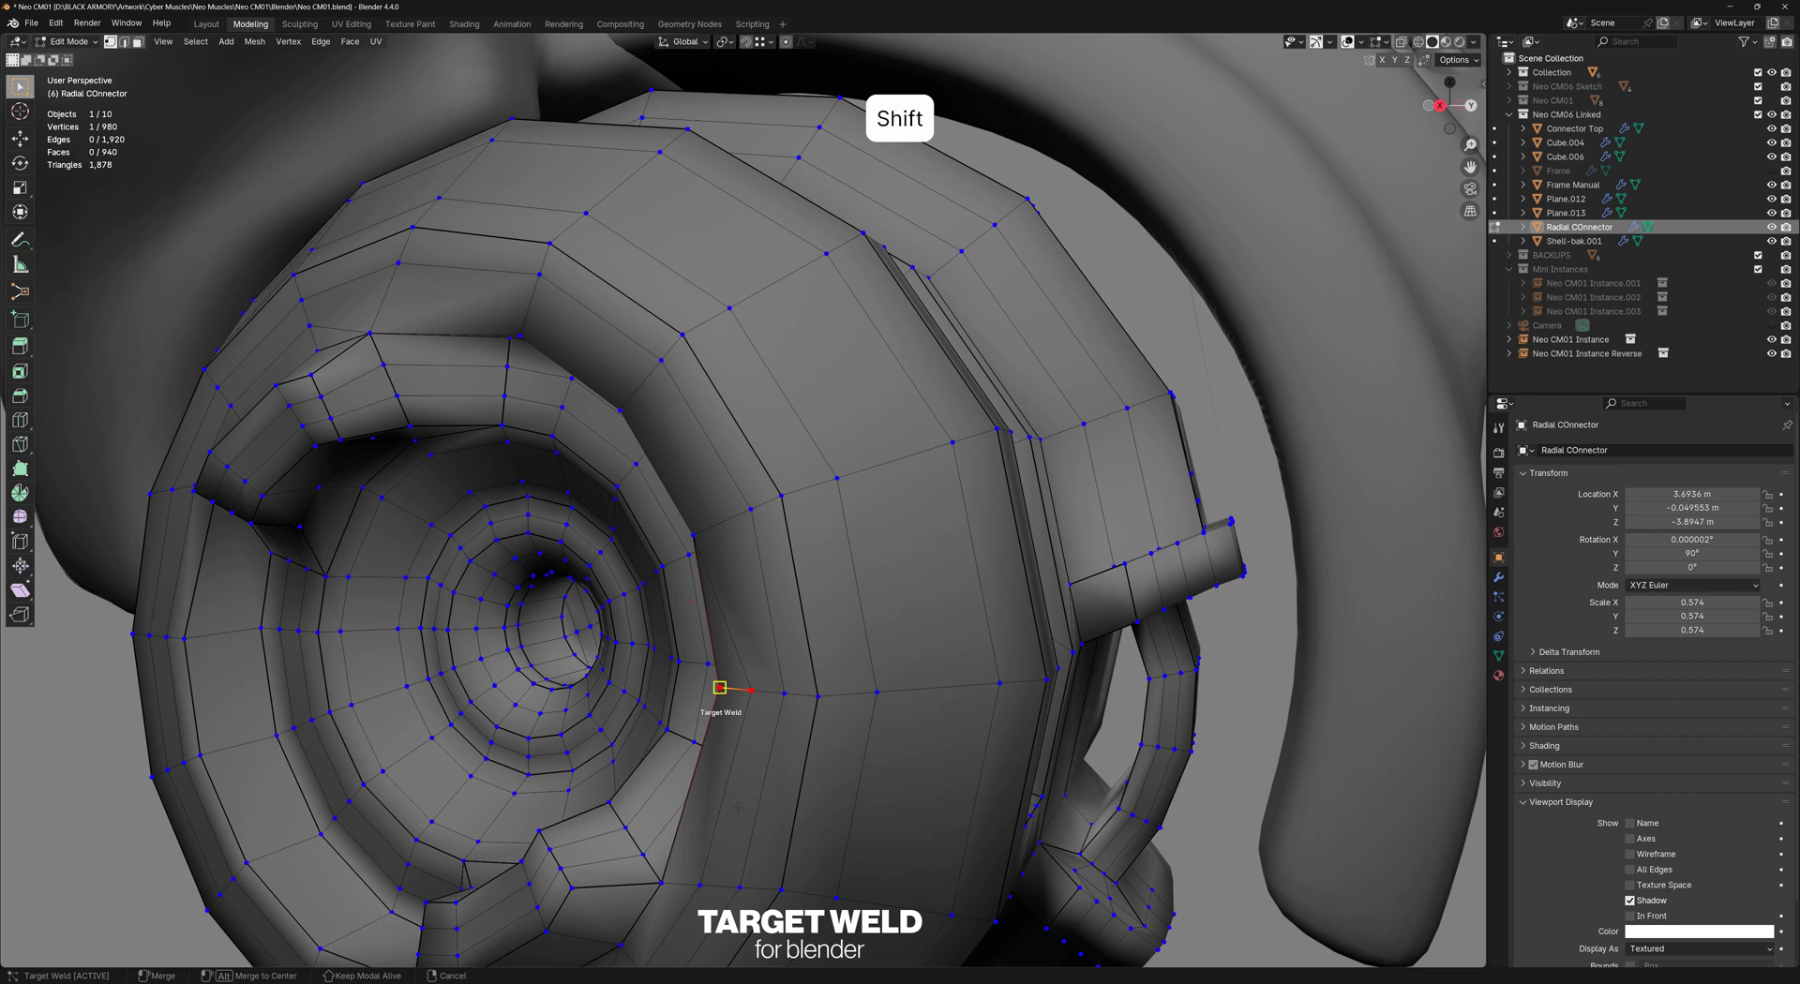
shift+click(719, 687)
Continue welding vertices from the lower end of the lip up the adjoining edge loop of the radial connector, and end Fast Weld
shift+click(698, 884)
shift+drag(697, 882, 781, 890)
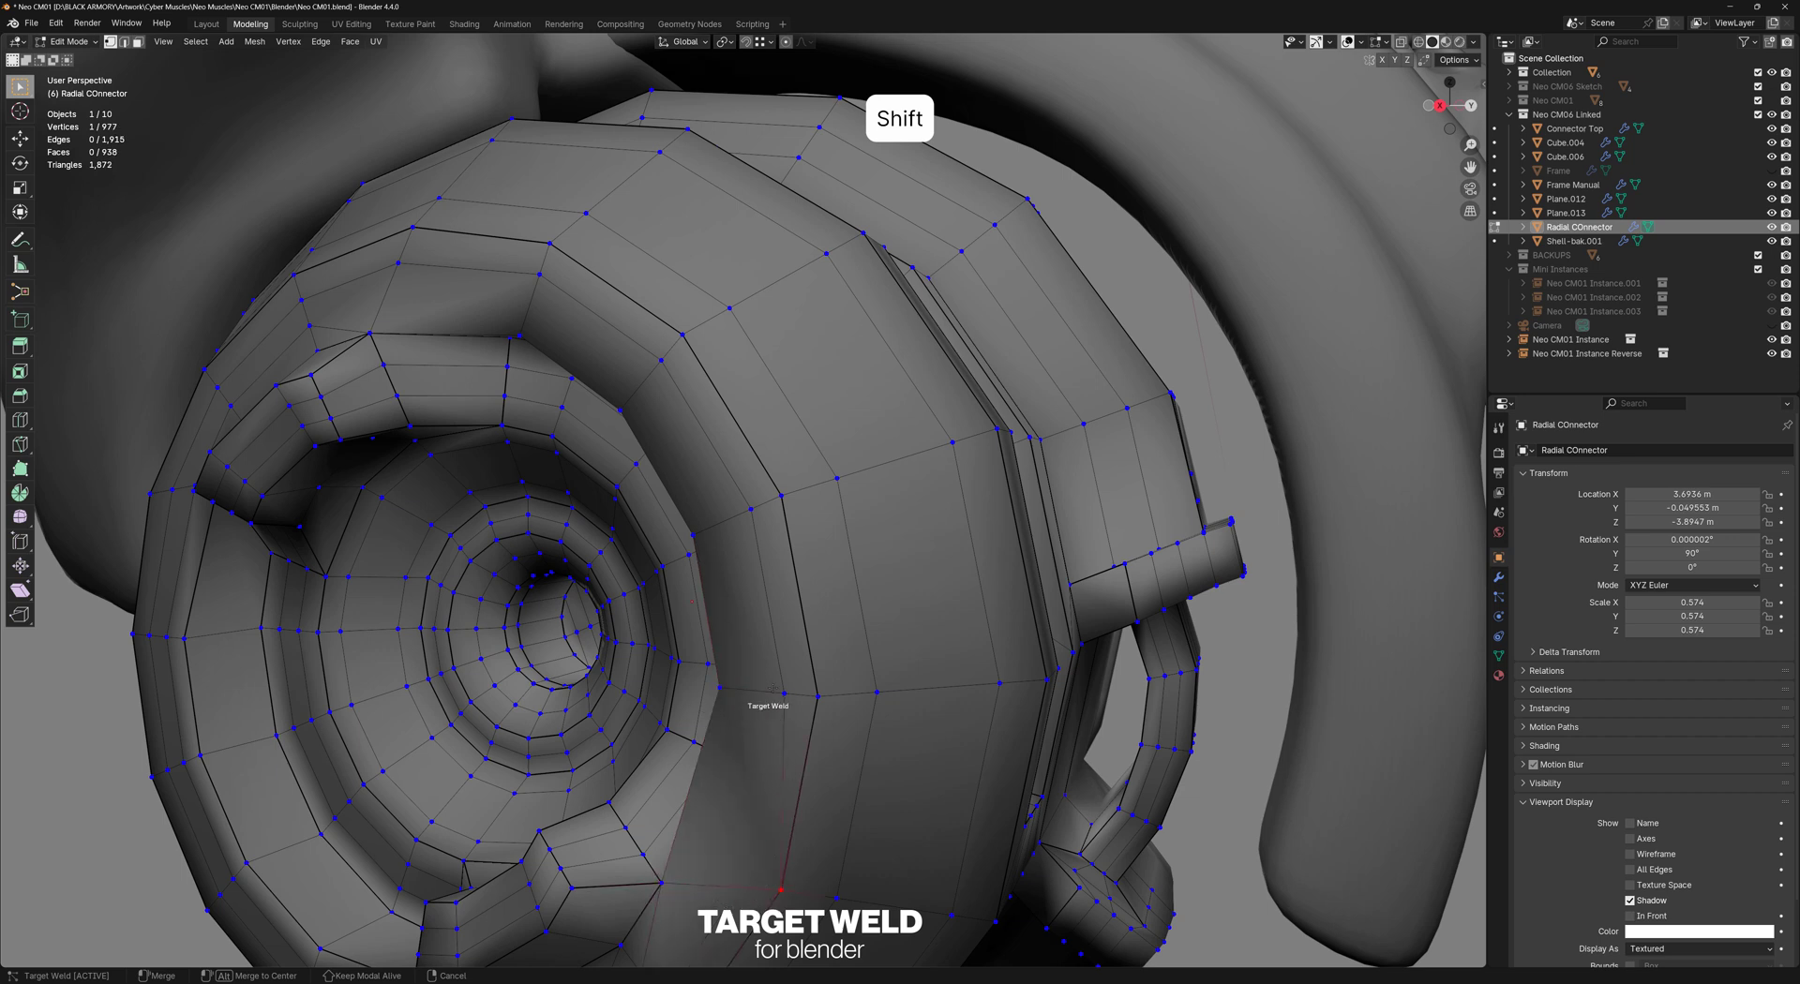
shift+drag(784, 693, 817, 695)
click(781, 496)
click(682, 334)
right_click(767, 411)
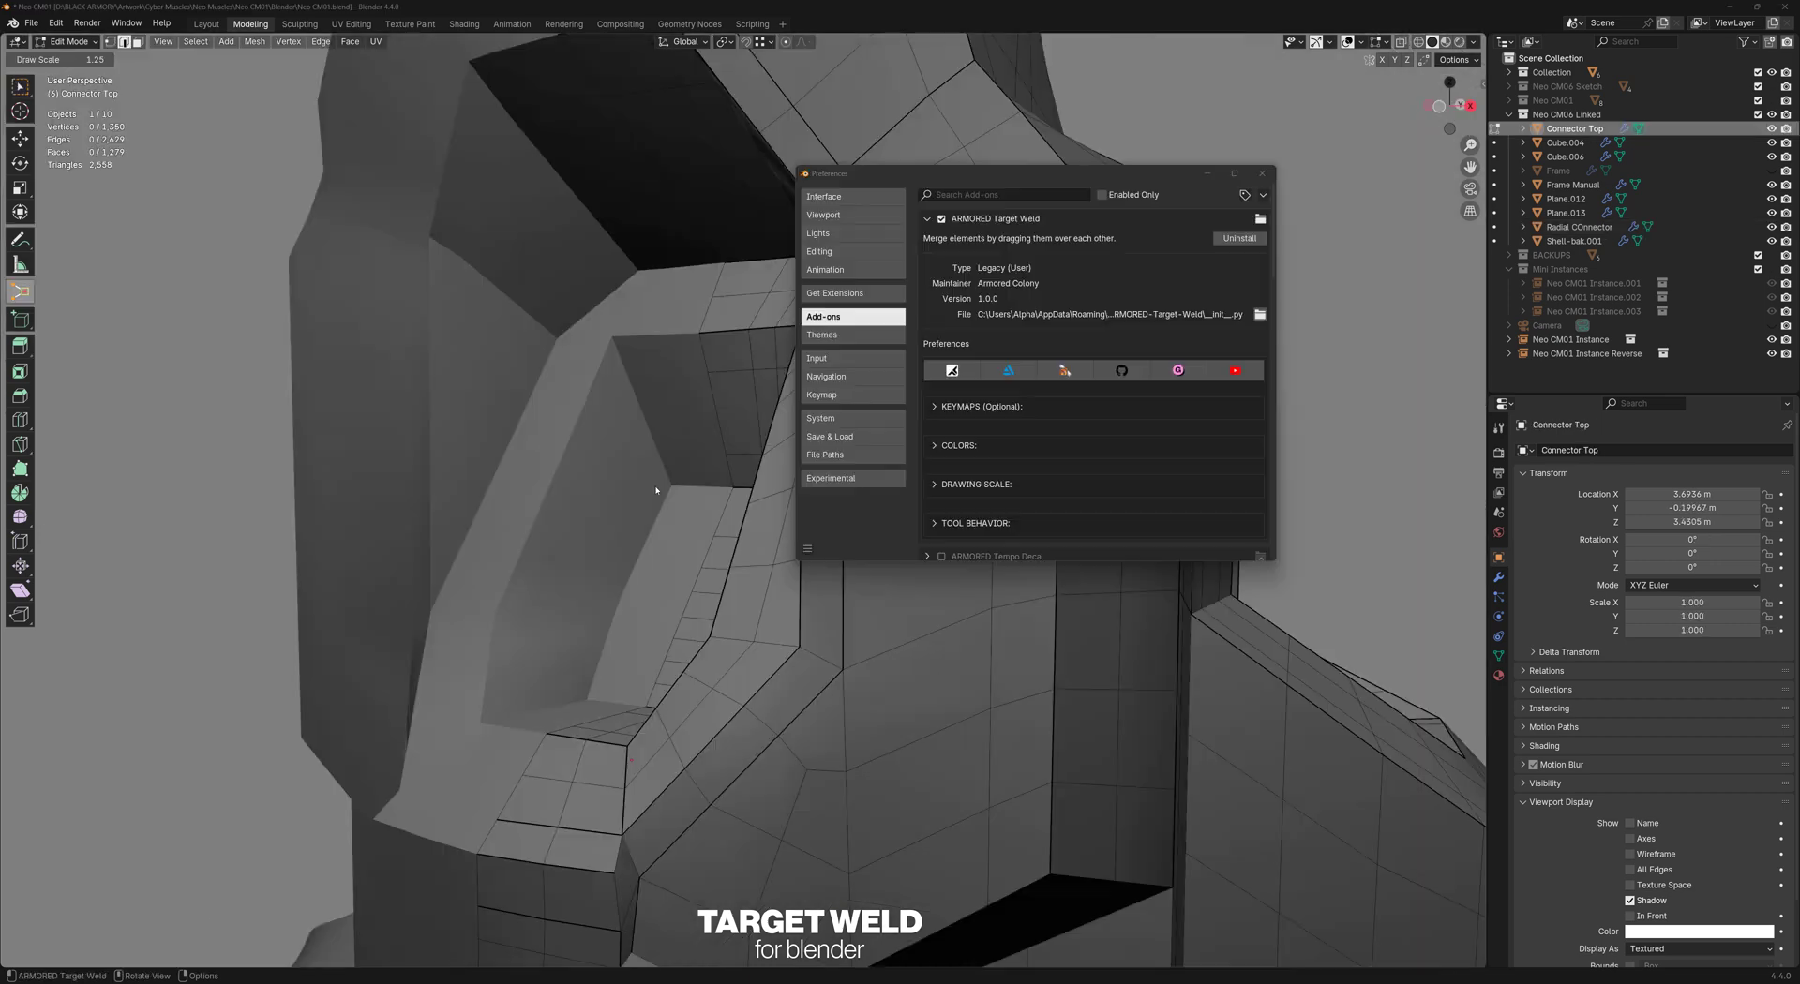
Examine the color settings in the ARMORED Target Weld preferences, including the options for resetting a color
click(949, 446)
scroll(949, 448, down, 2)
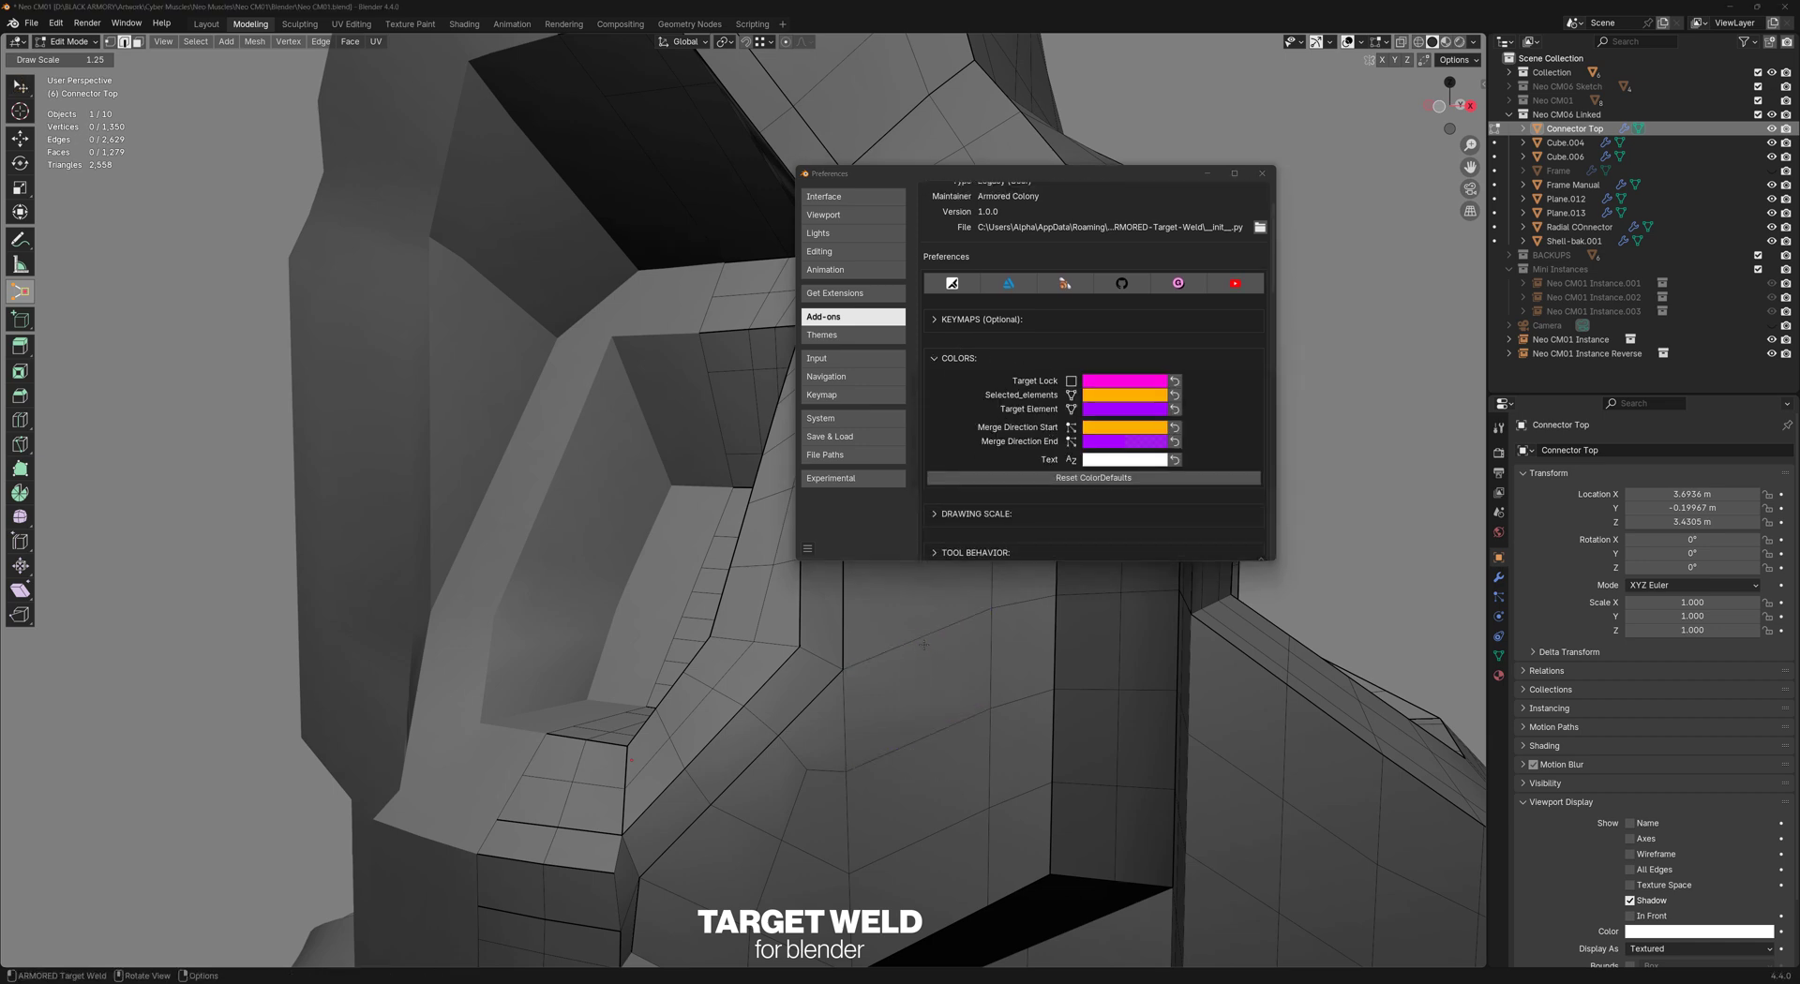
click(923, 645)
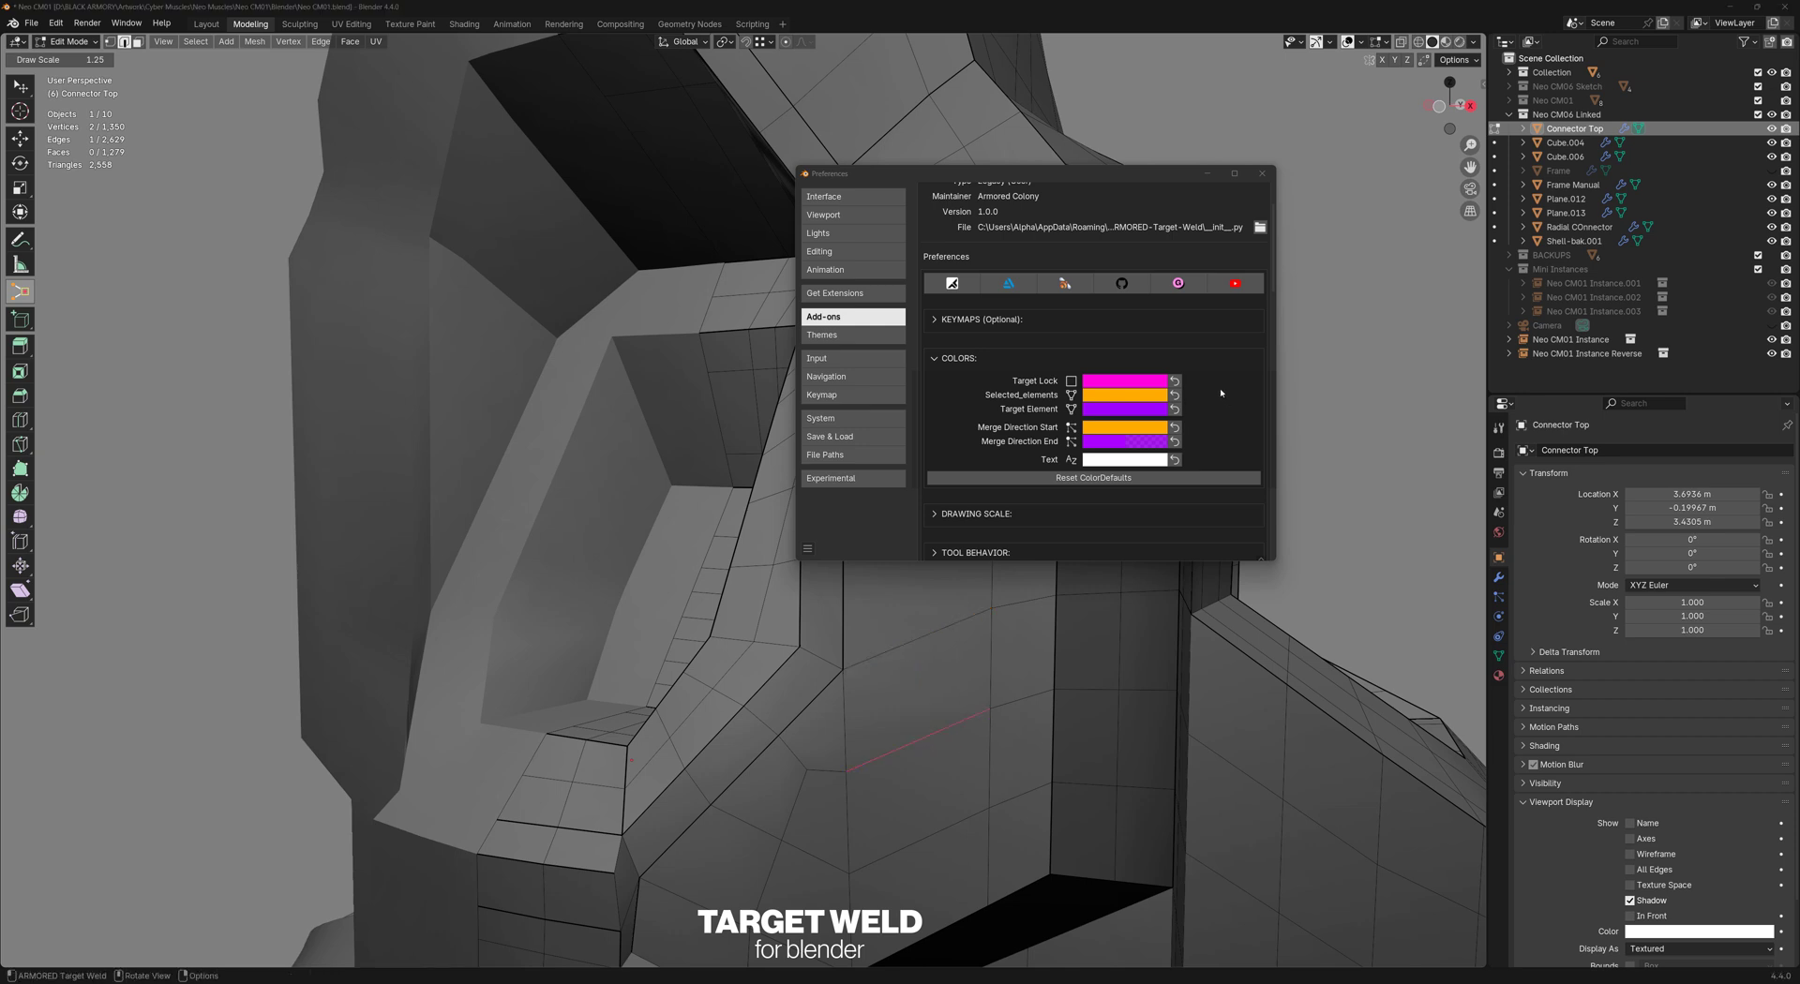
right_click(1124, 381)
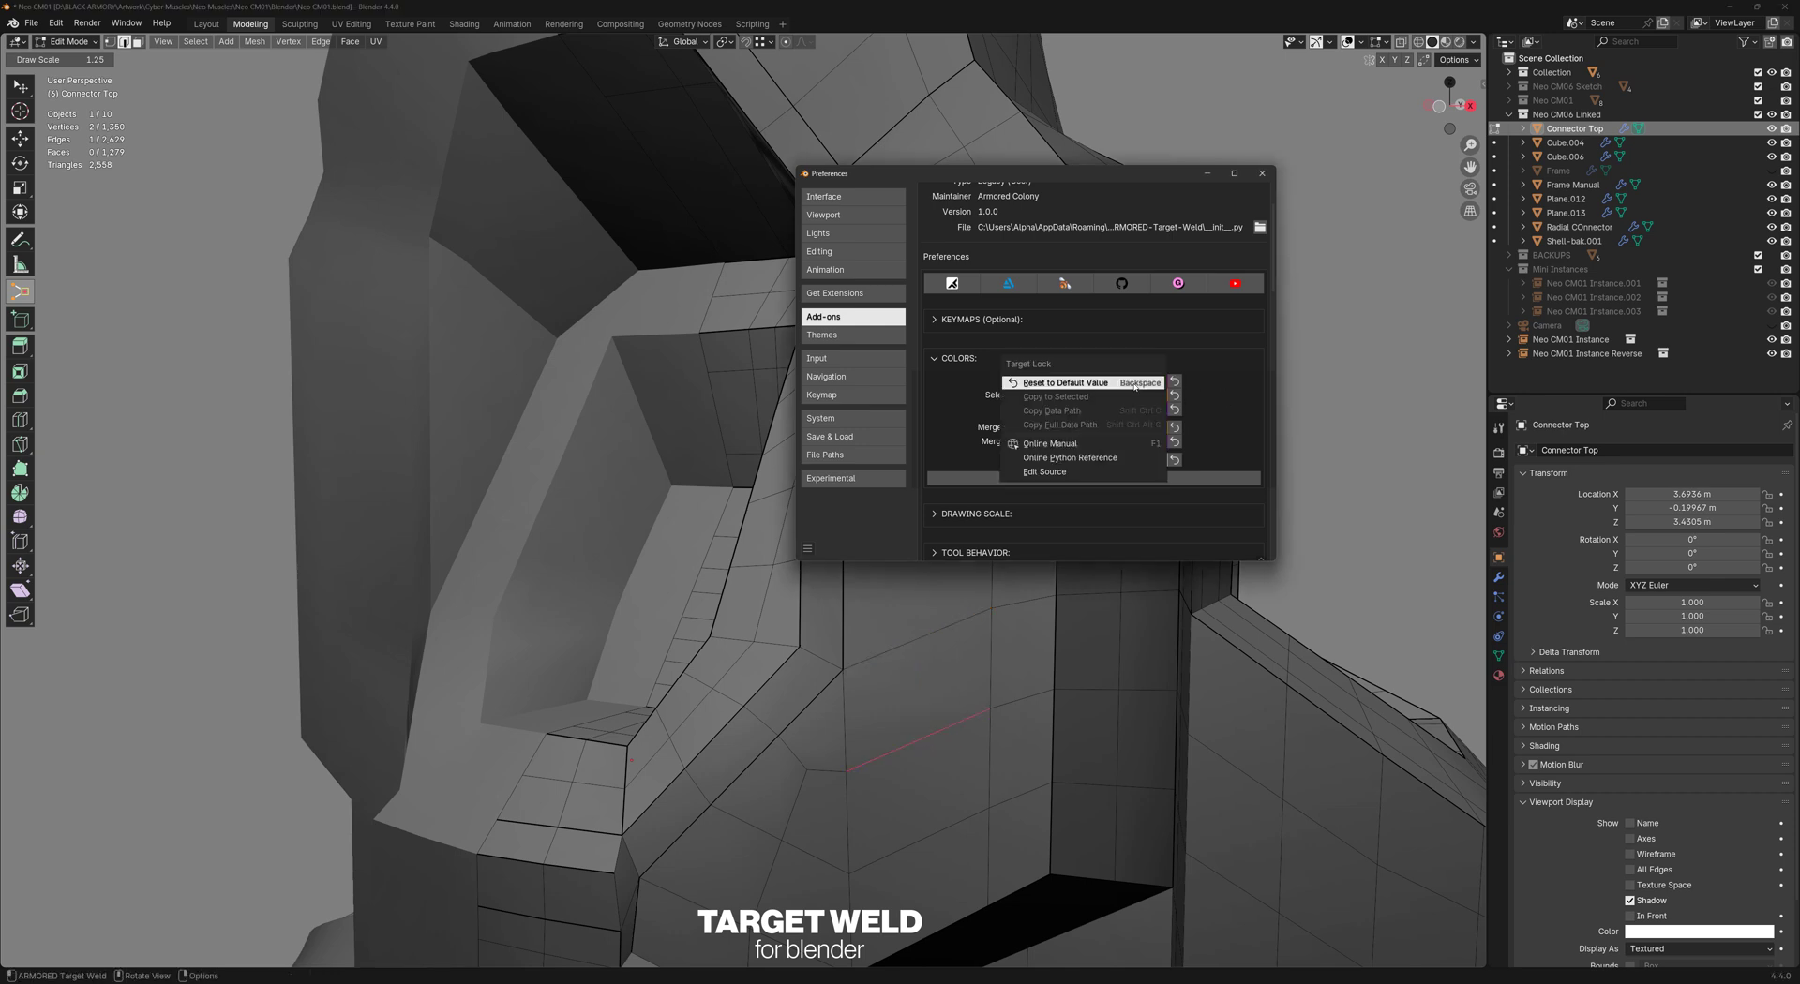
click(1201, 387)
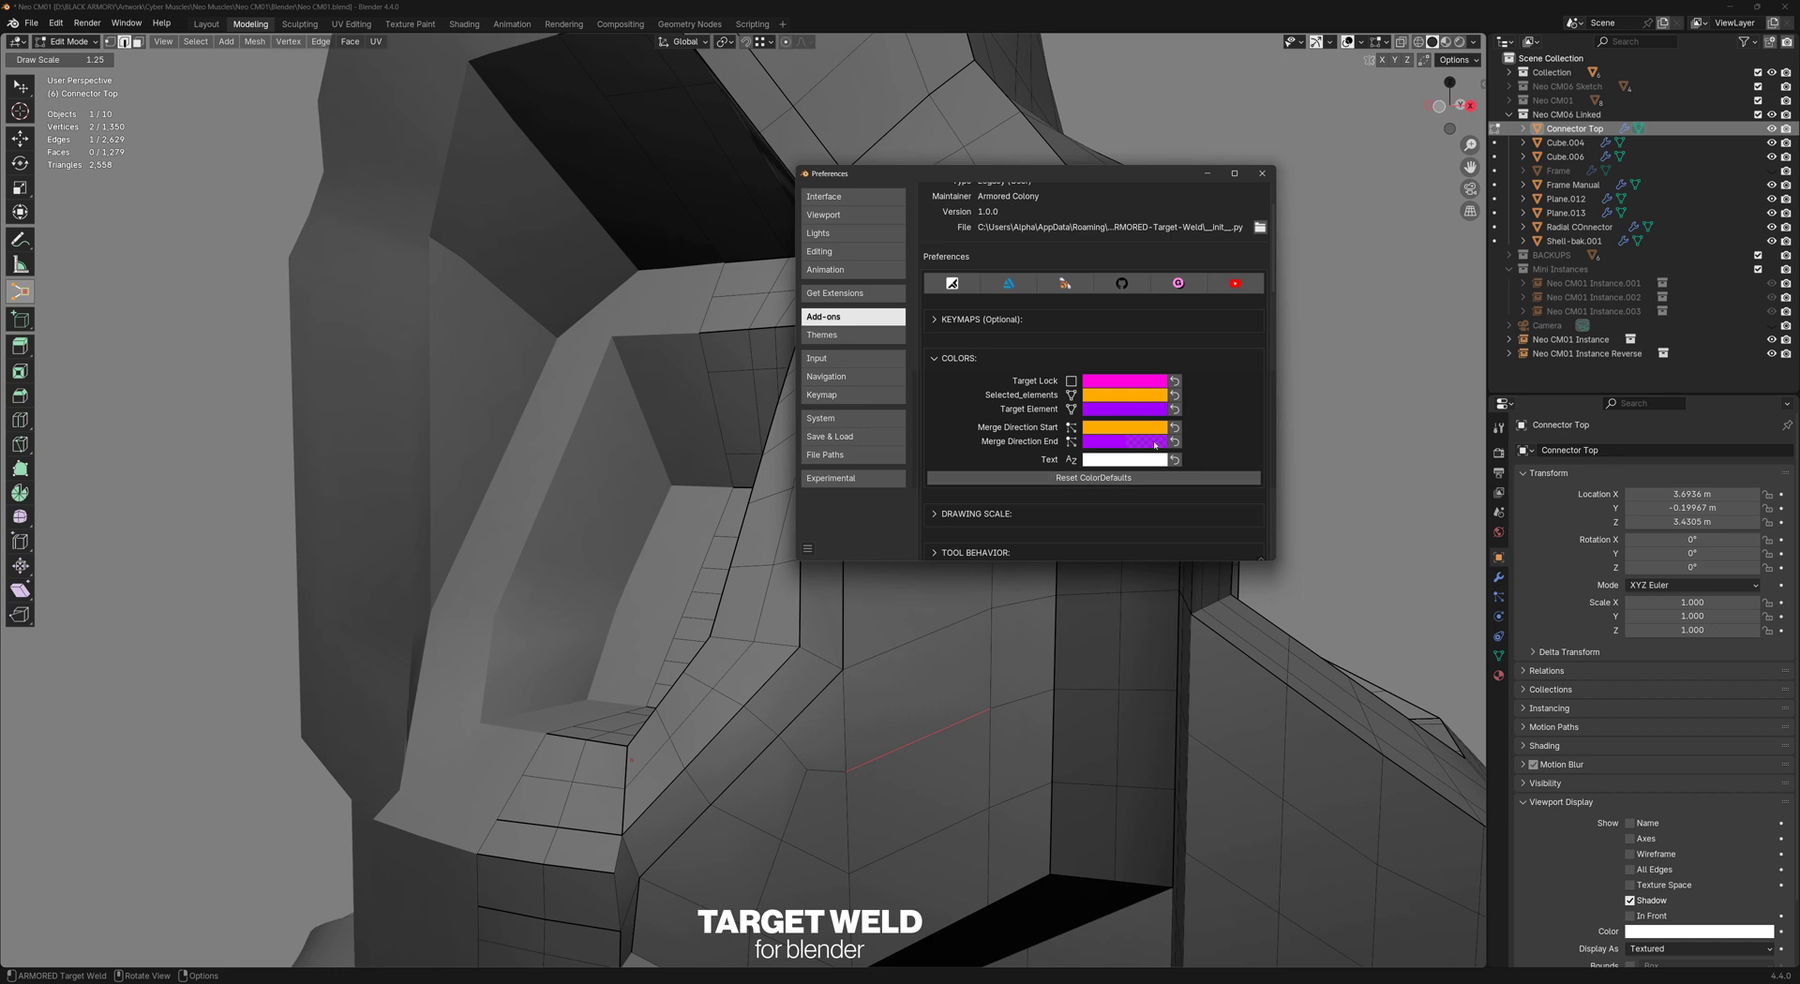
click(979, 358)
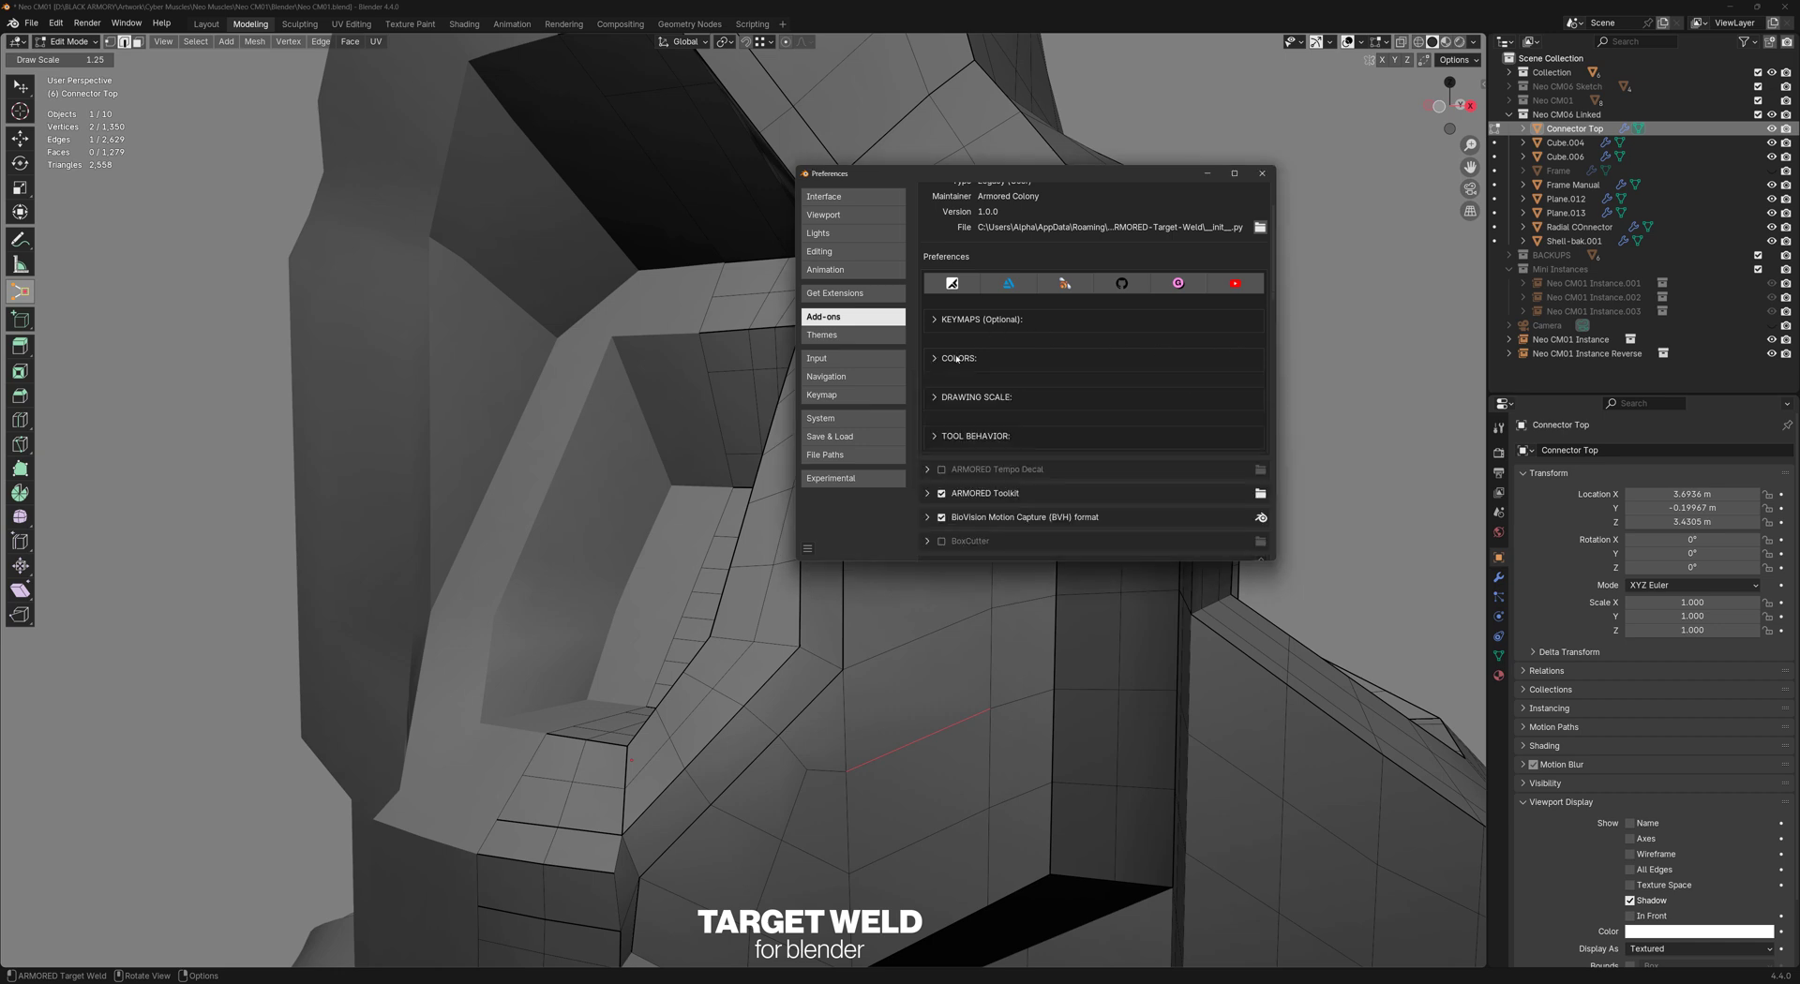
In the add-on's drawing scale settings, set Draw Scale to 3, preview an edge weld without applying it, and set Text Size to 154
scroll(979, 356, down, 2)
click(978, 339)
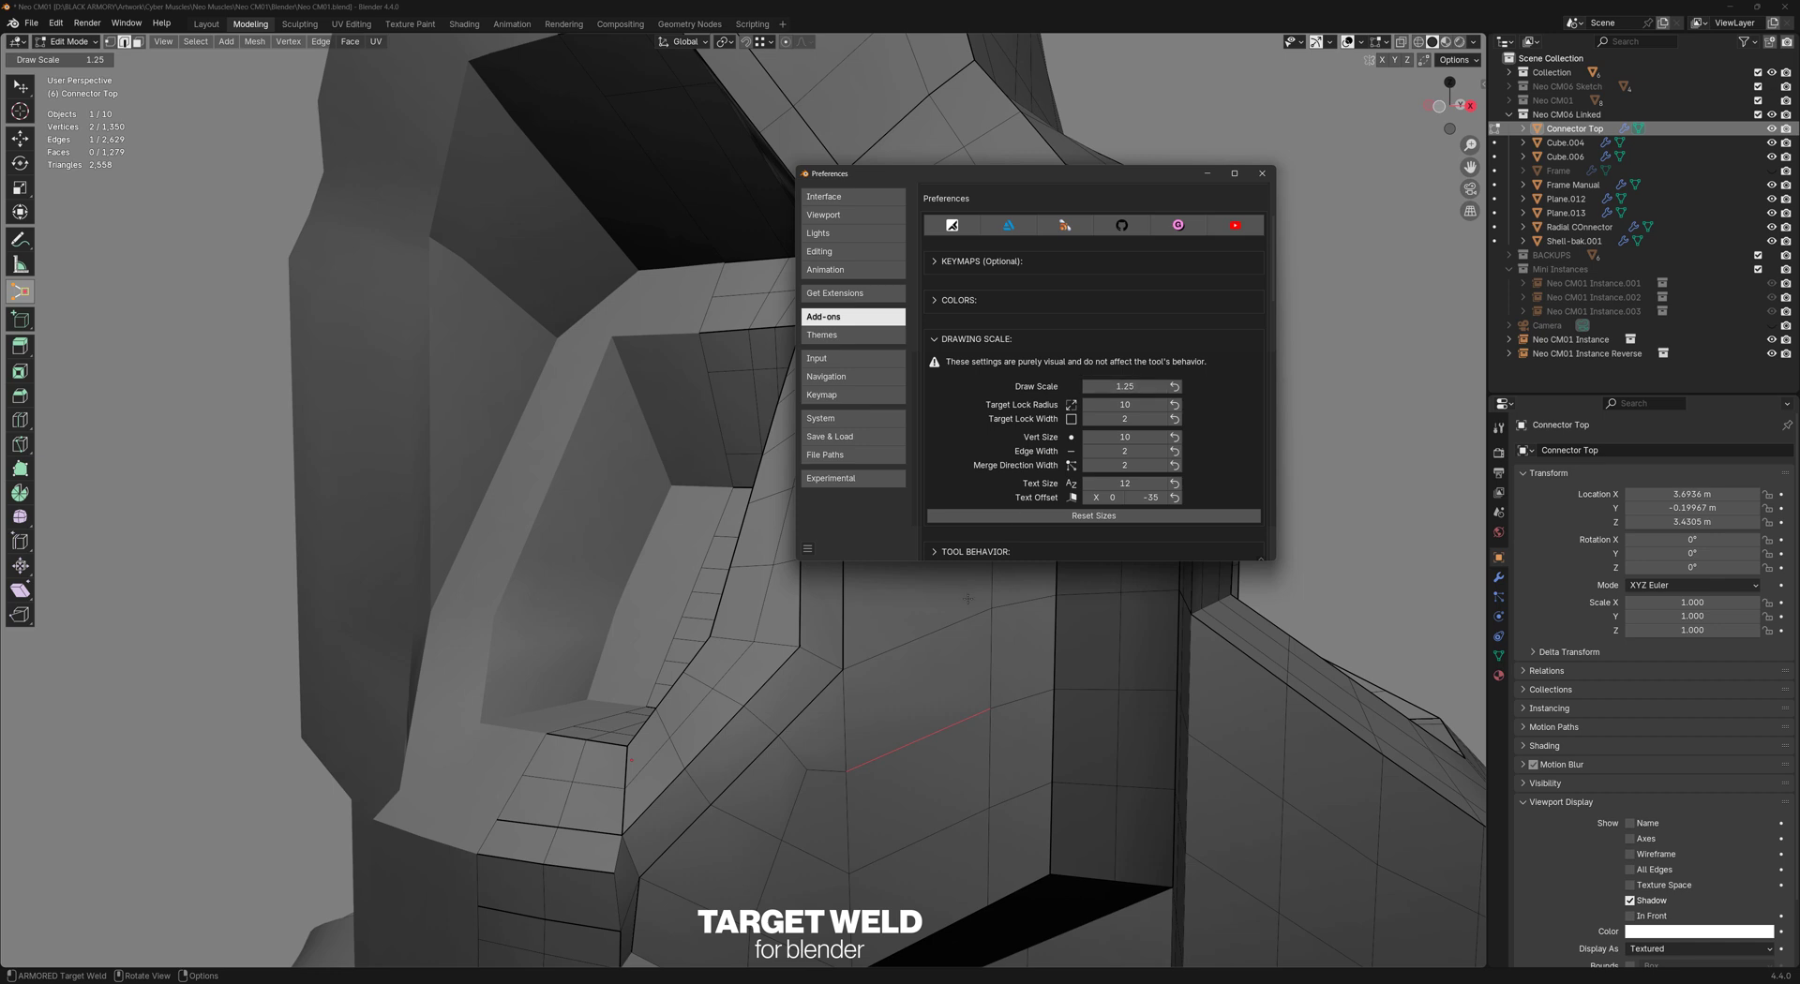
click(1124, 386)
text(3)
key(Return)
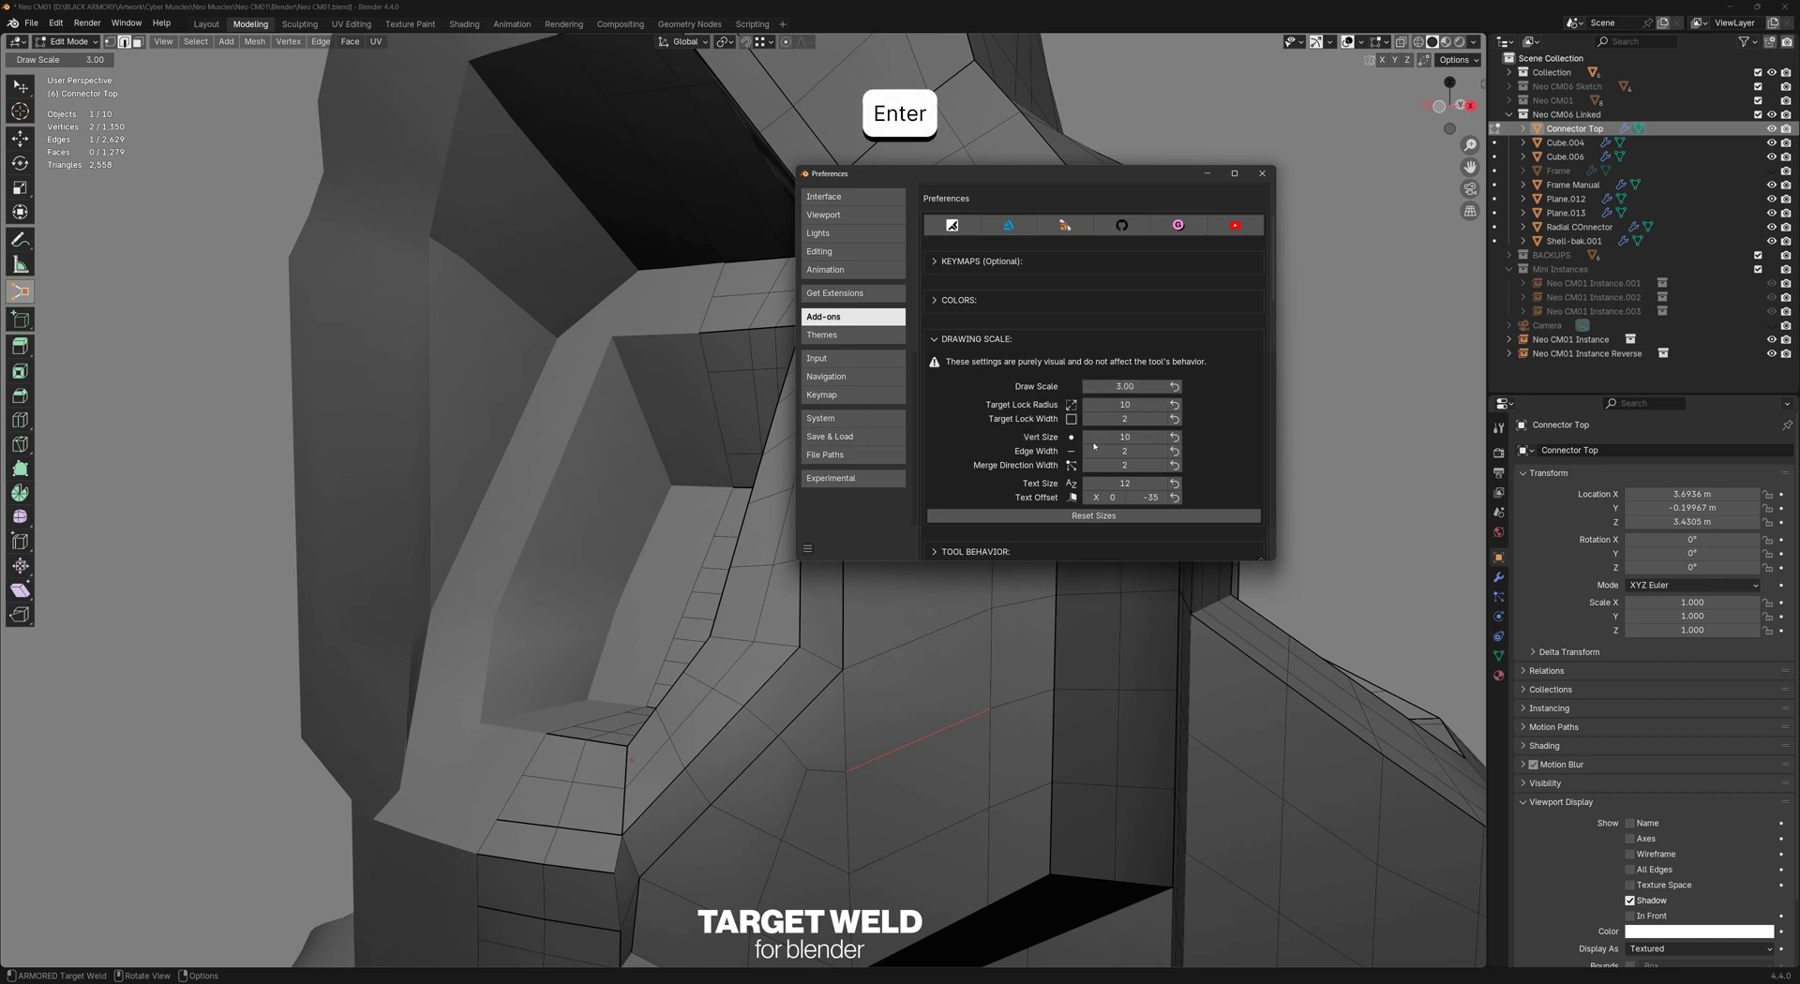
drag(917, 641, 915, 741)
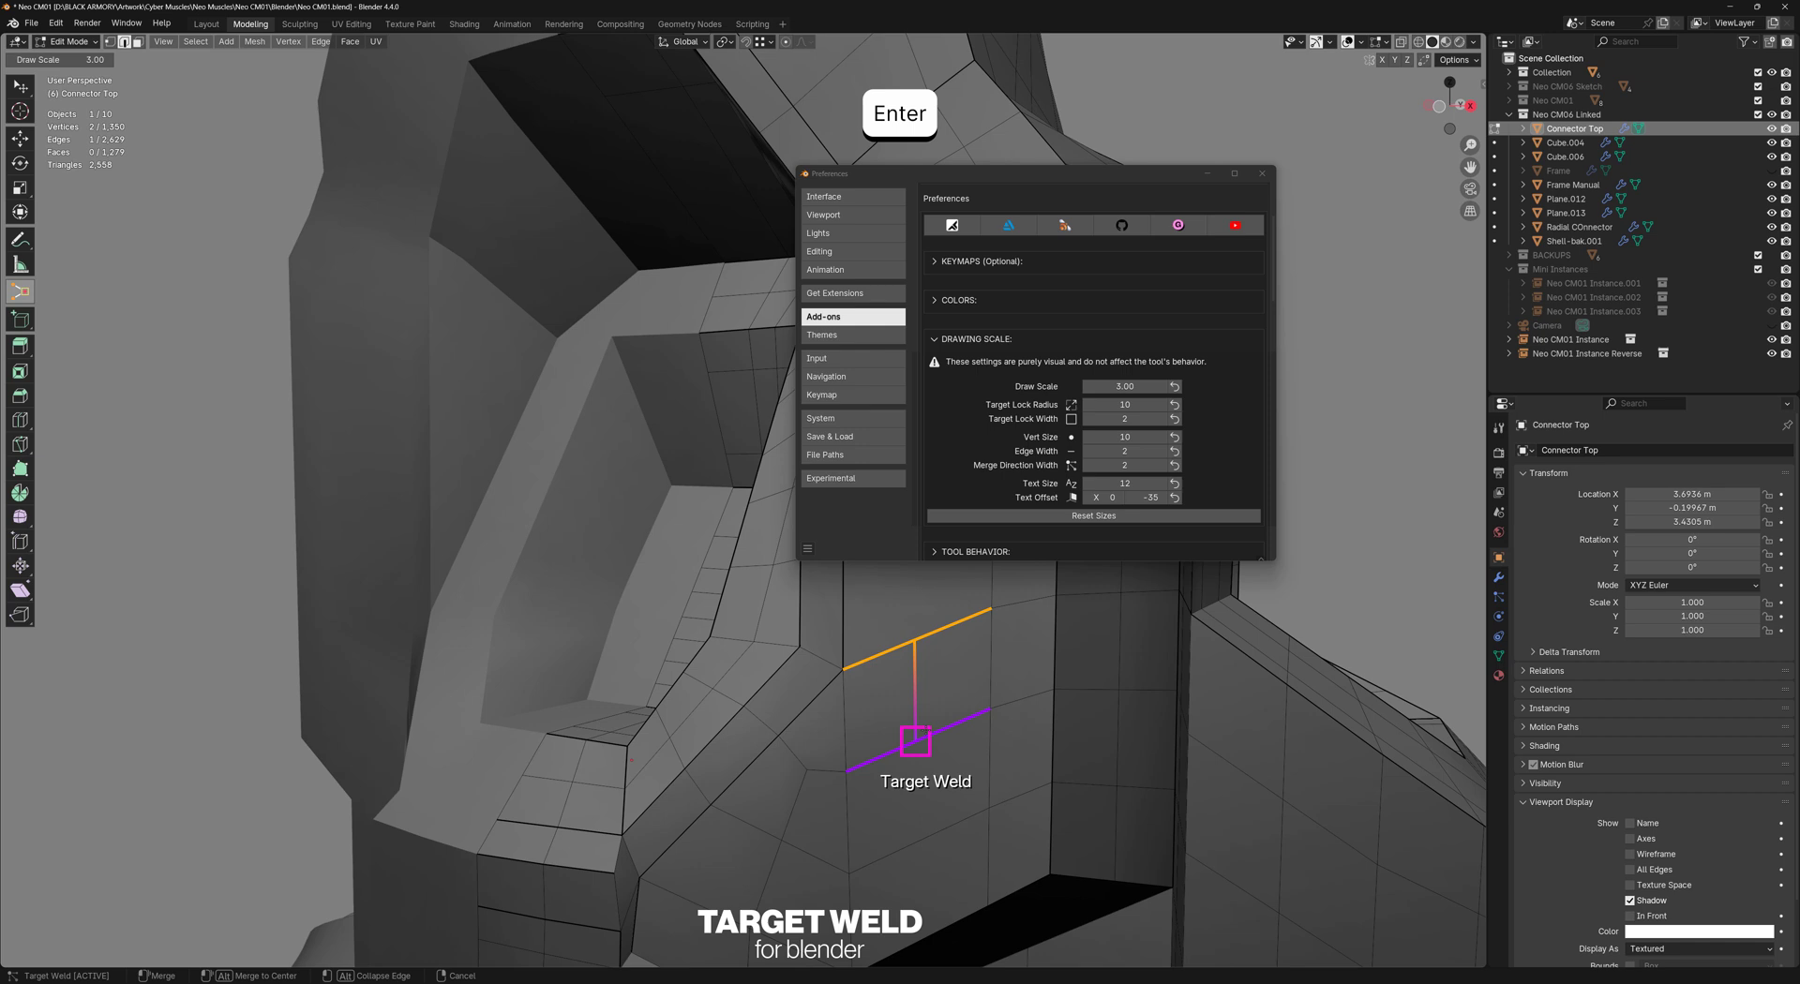
right_click(926, 731)
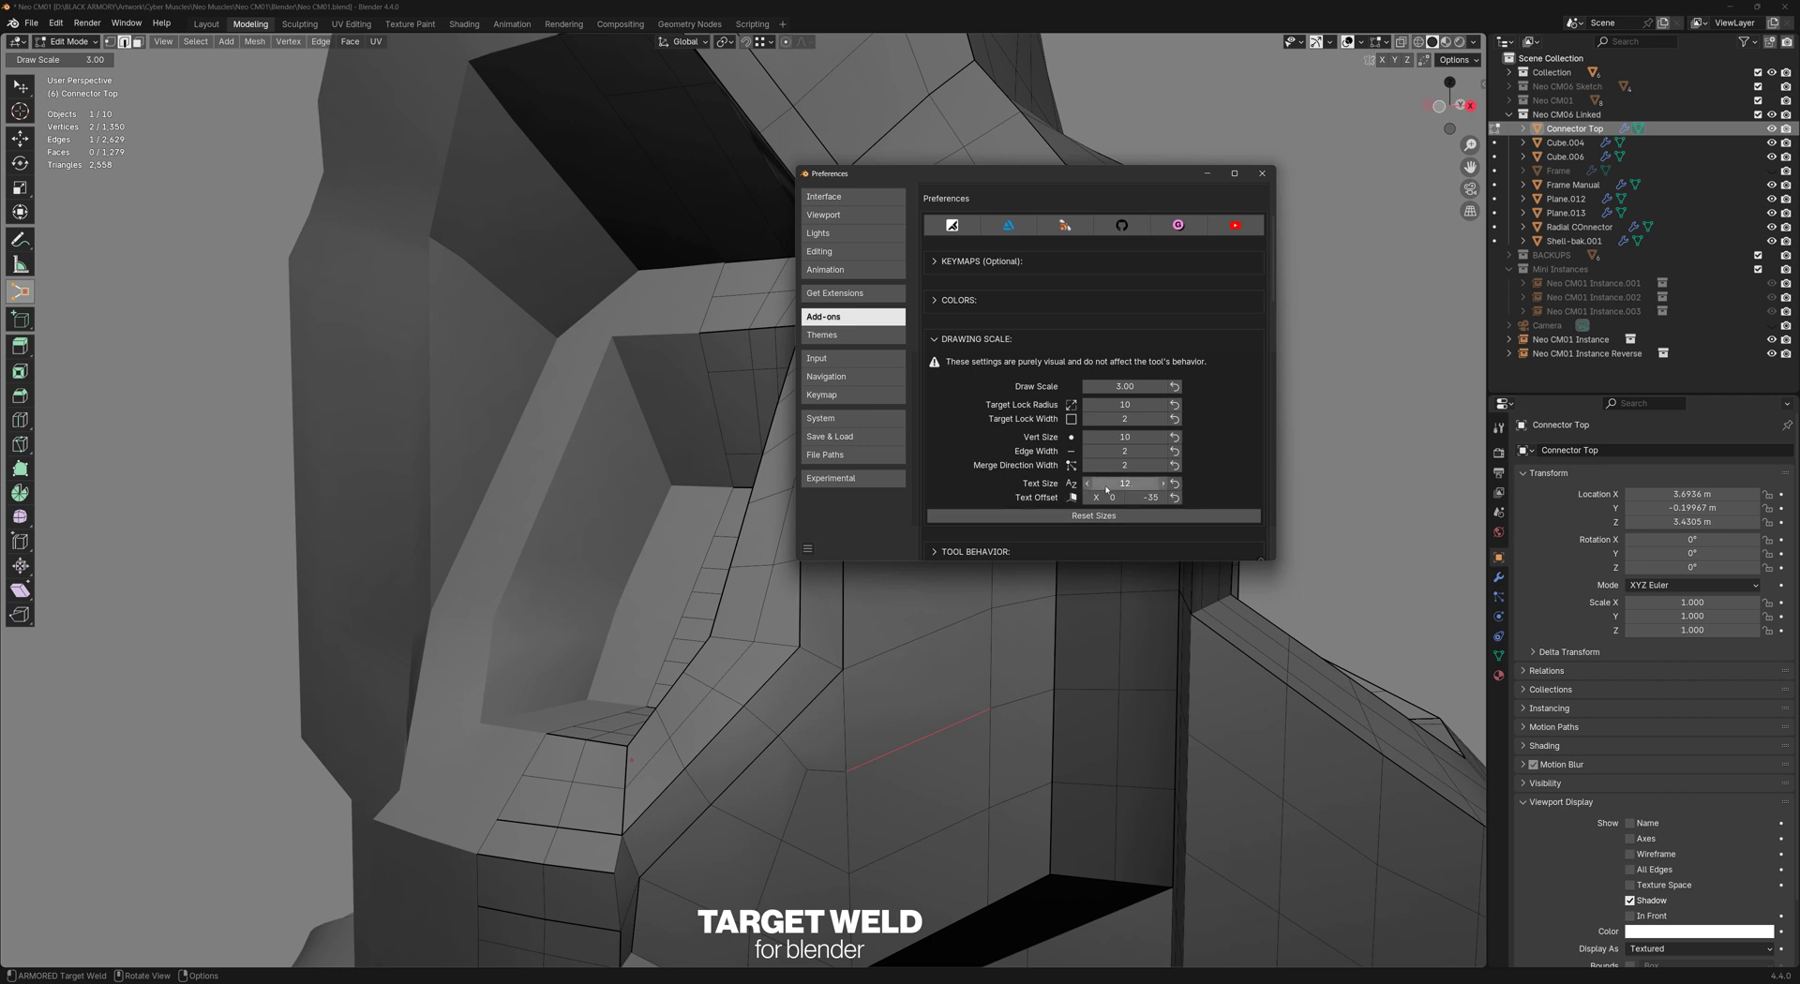
mouse_move(1106, 487)
mouse_down()
mouse_move(1162, 482)
mouse_move(1097, 483)
mouse_move(1115, 483)
mouse_up()
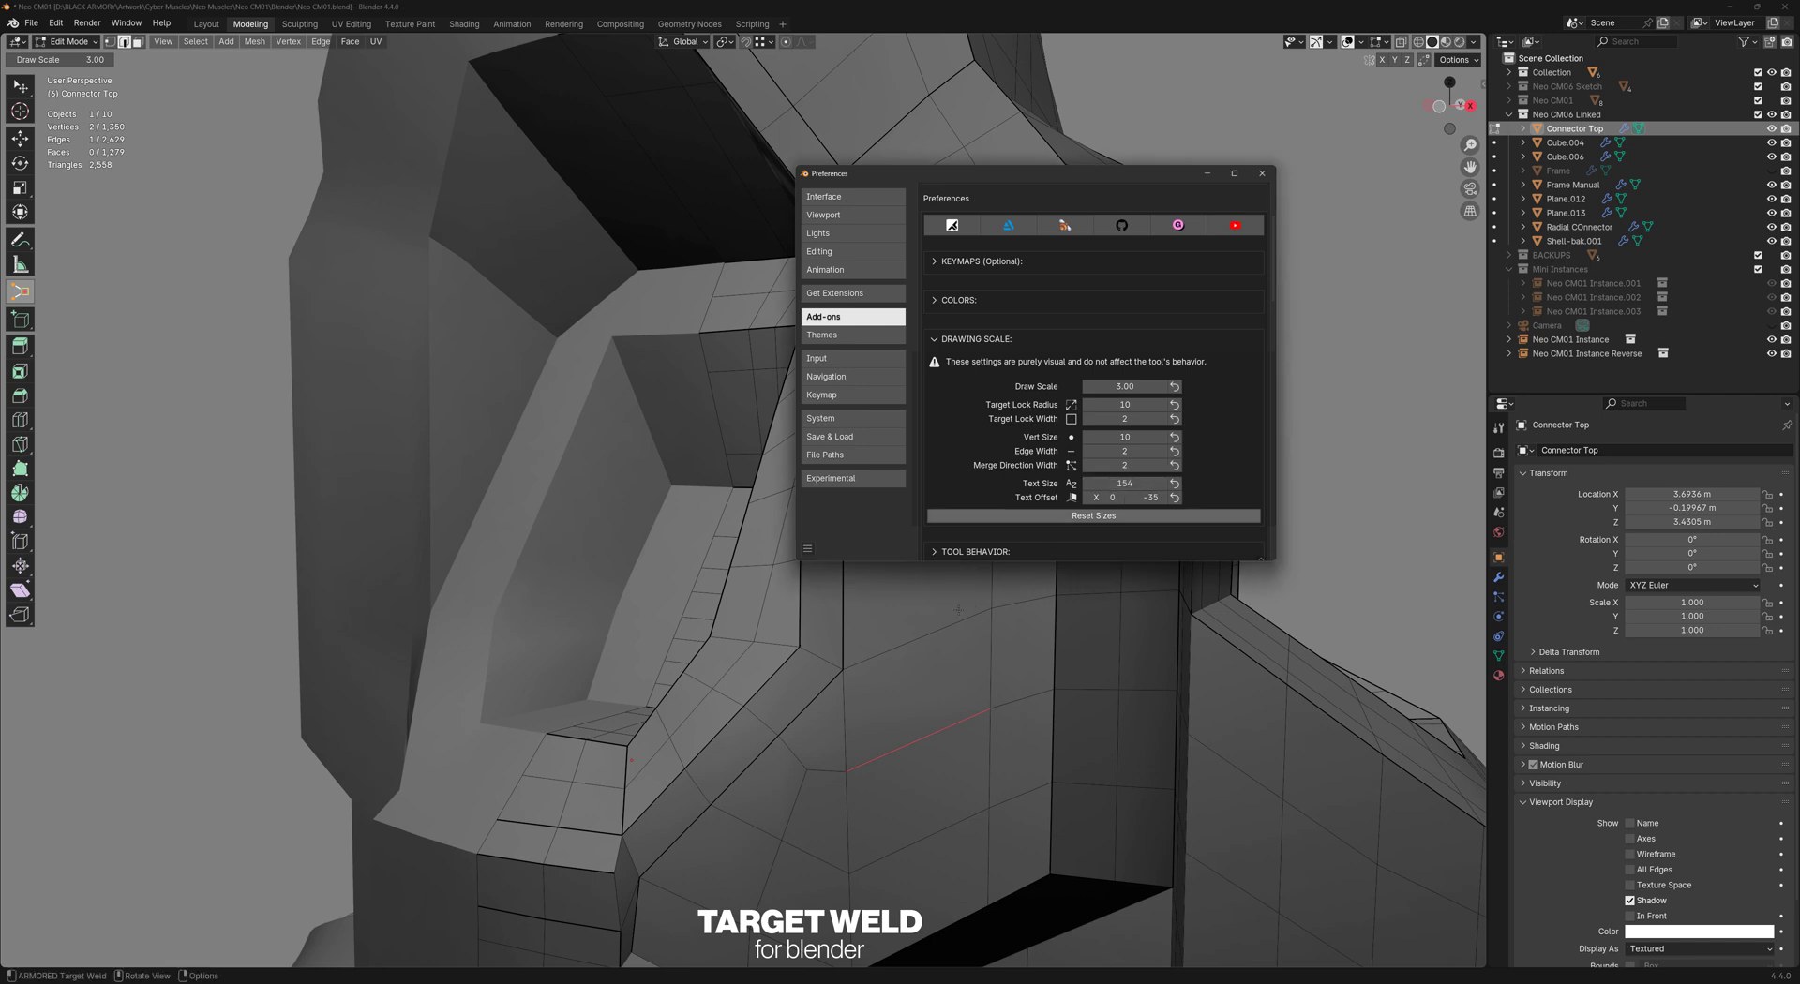
In the add-on's tool behavior settings, set Modal Text to ":3" and preview it with an edge weld on the connector
scroll(1110, 405, down, 5)
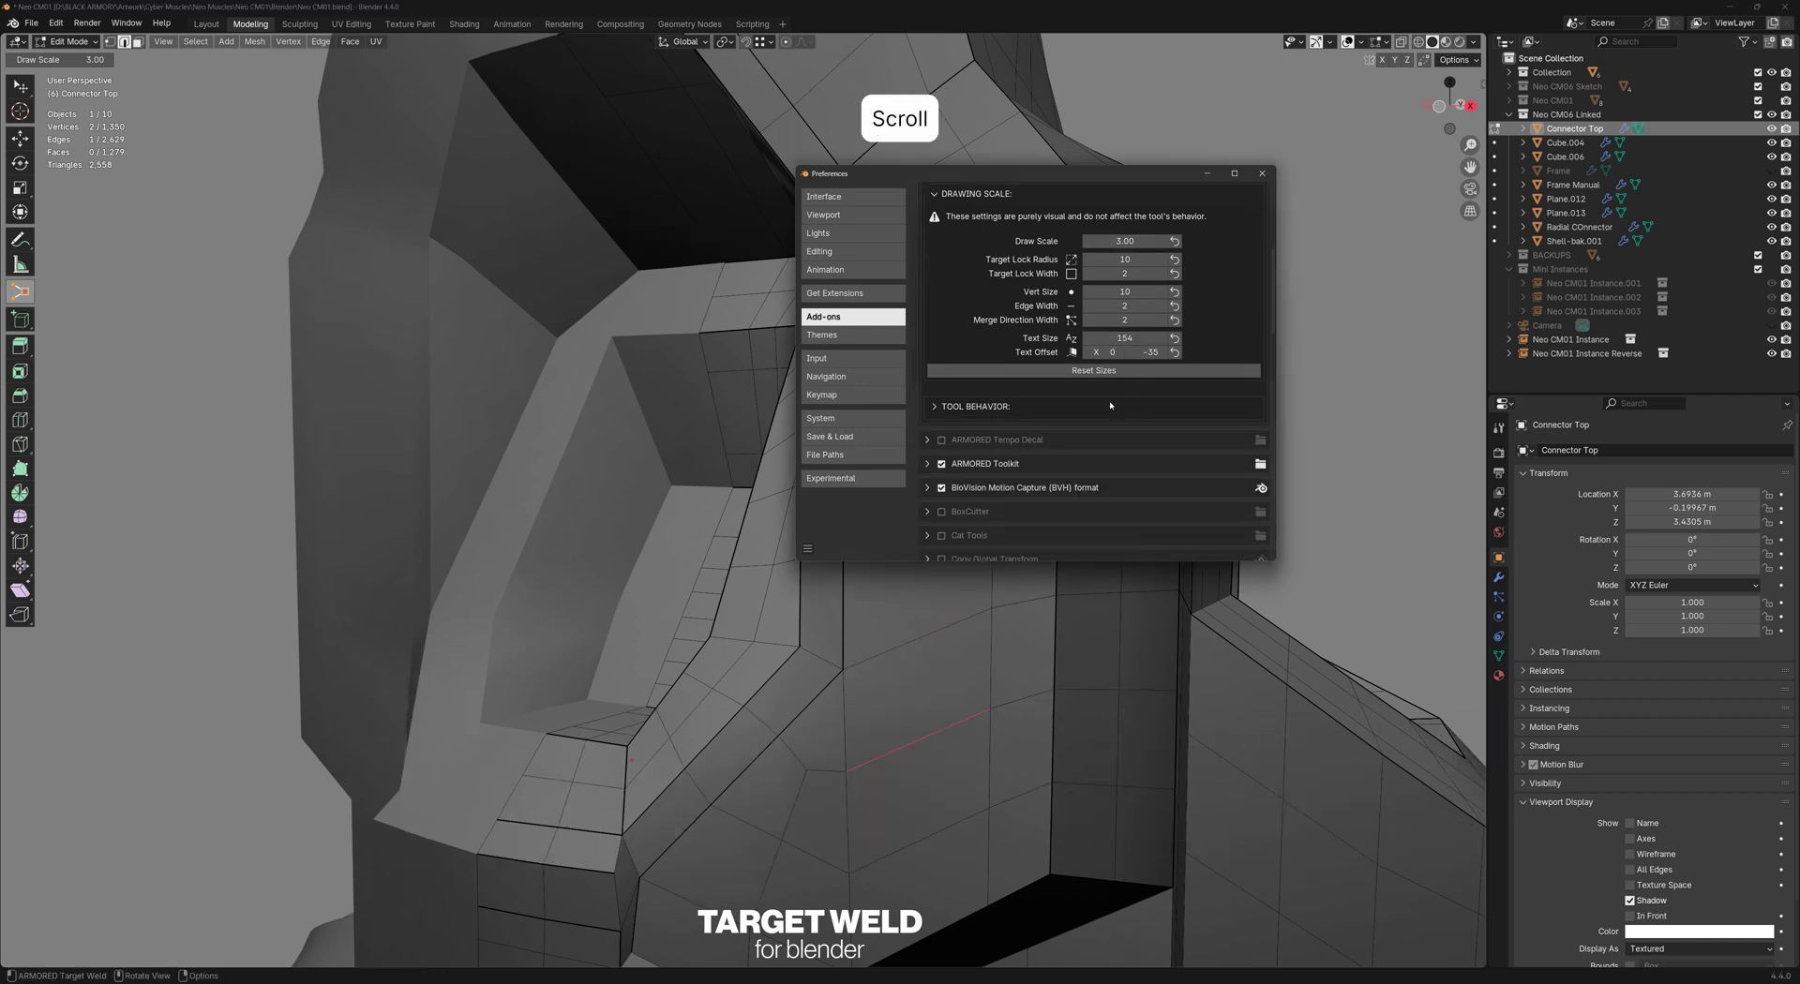
click(1016, 406)
scroll(1087, 433, down, 2)
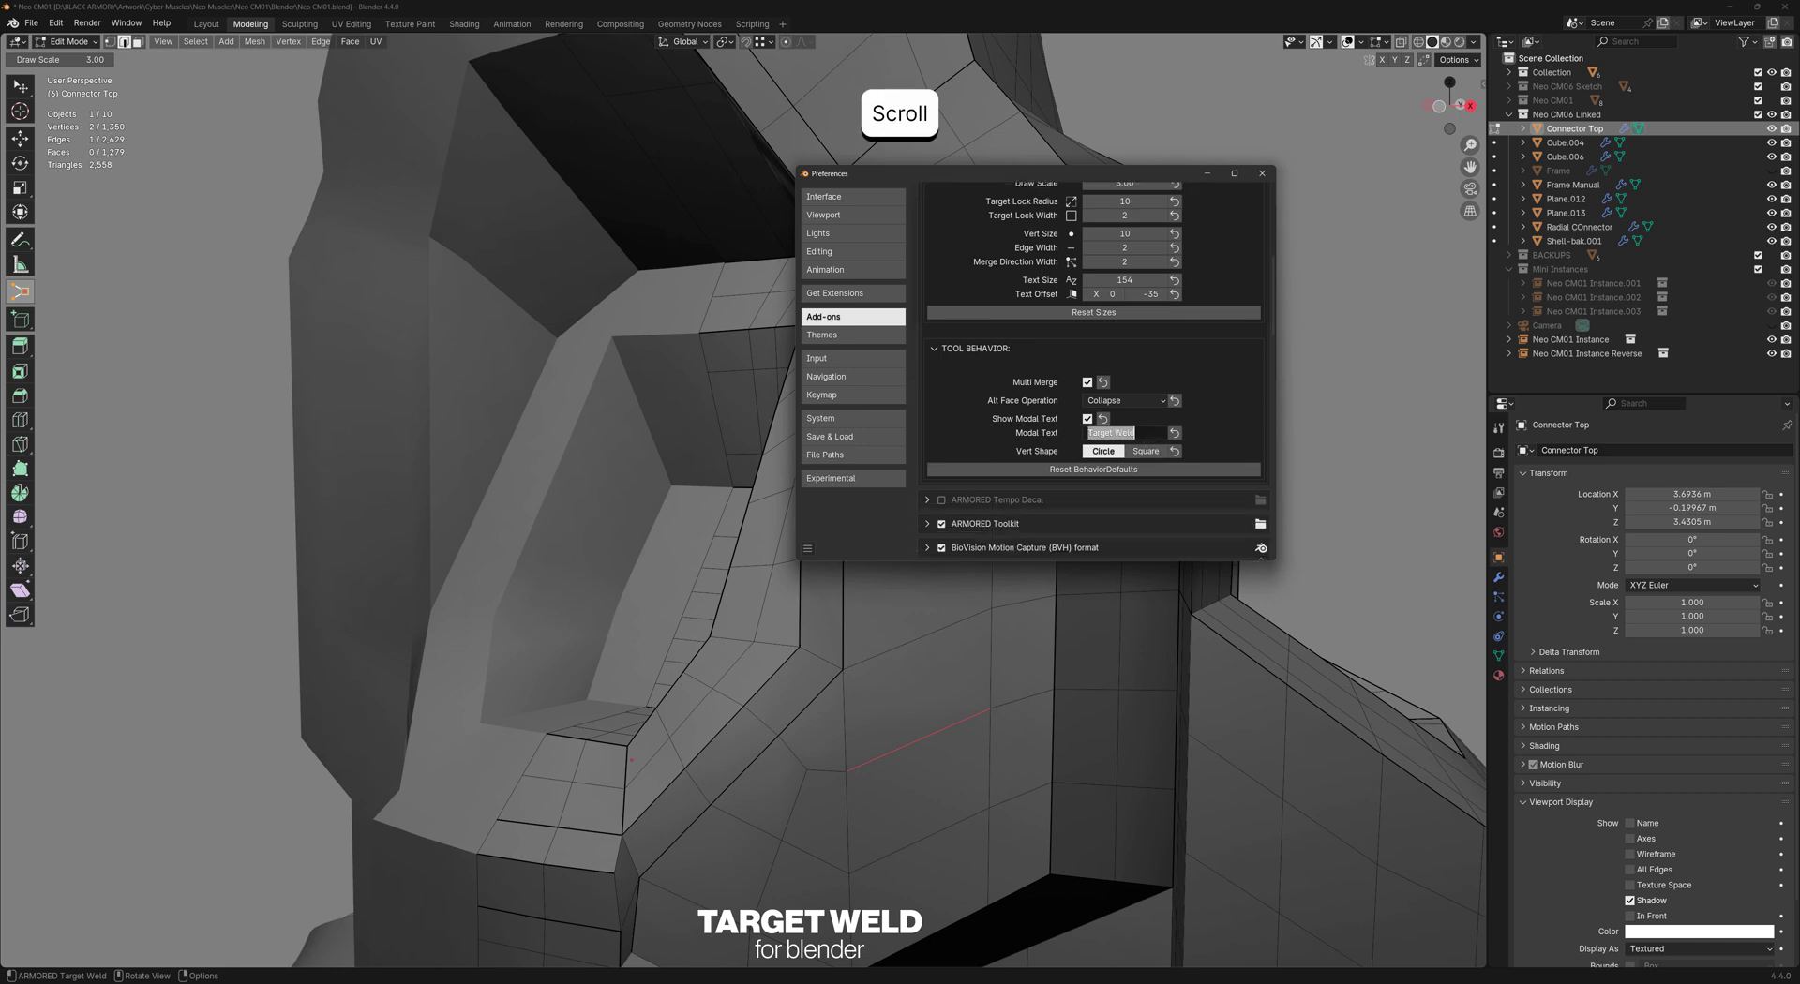
text(:3)
key(Return)
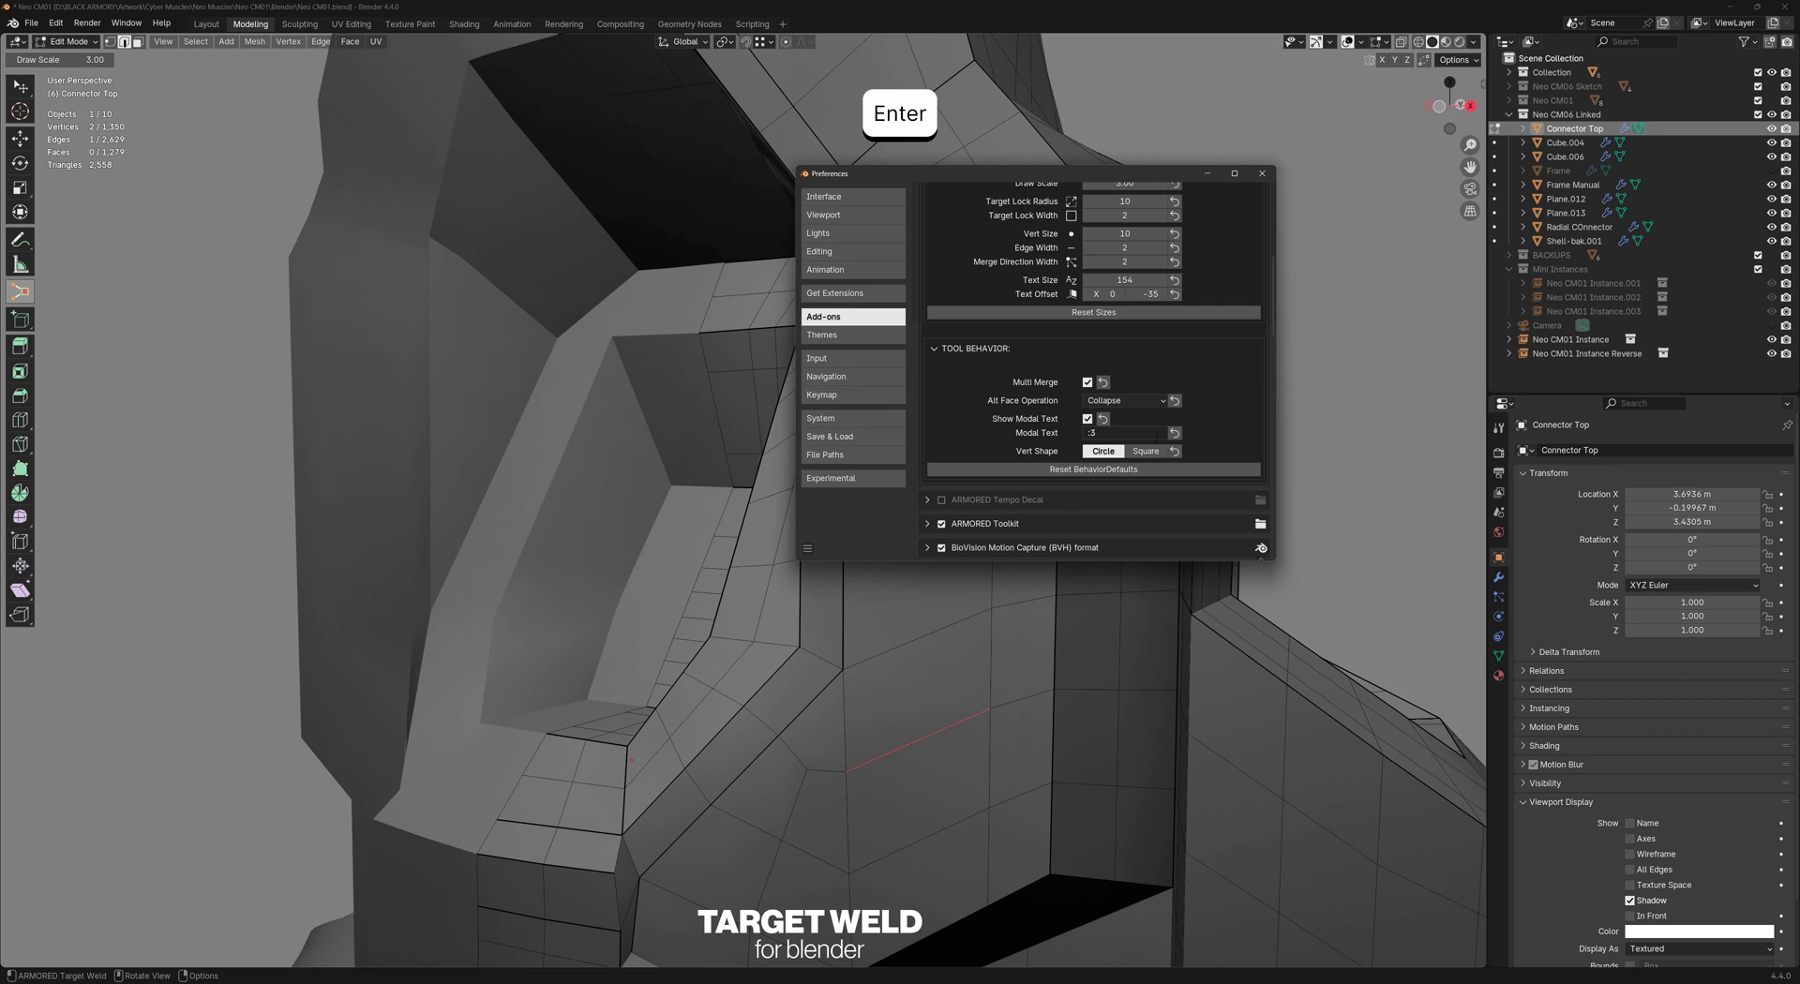
drag(864, 689, 1074, 671)
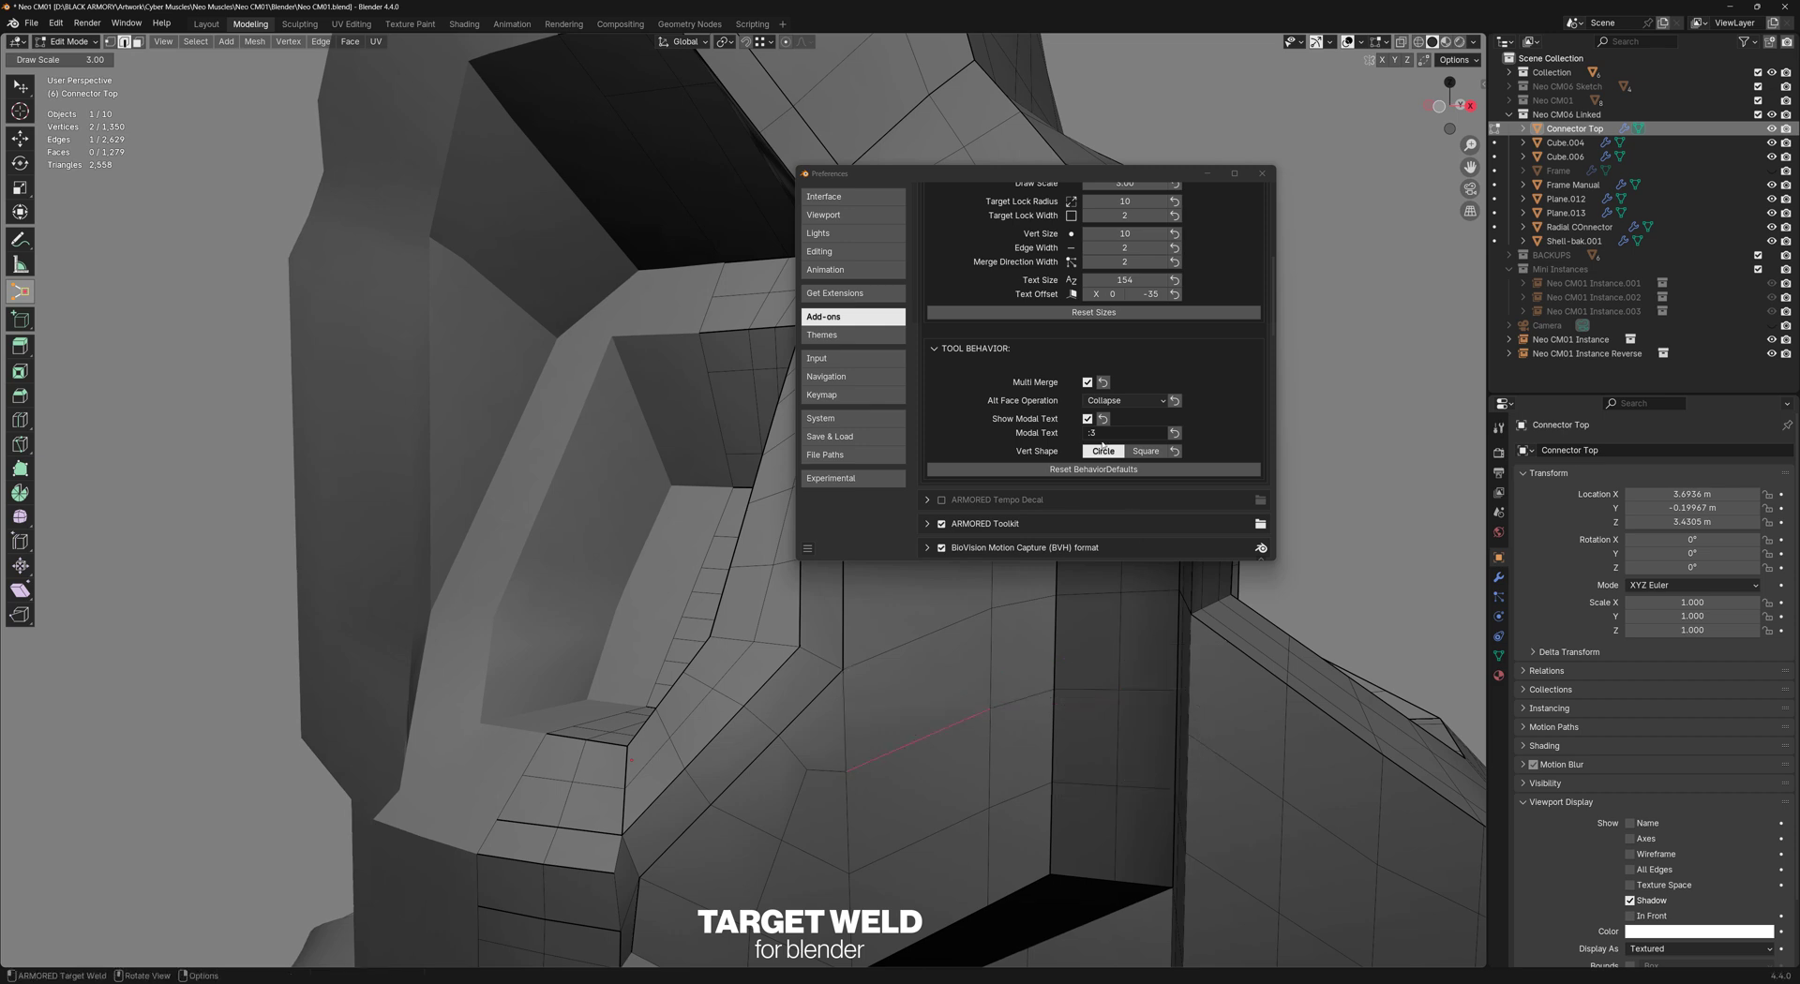
Turn off Show Modal Text, set Vert Shape to Square, and preview vertex welds on the connector in vertex selection
click(1087, 419)
key(1)
drag(844, 671, 992, 709)
click(1147, 450)
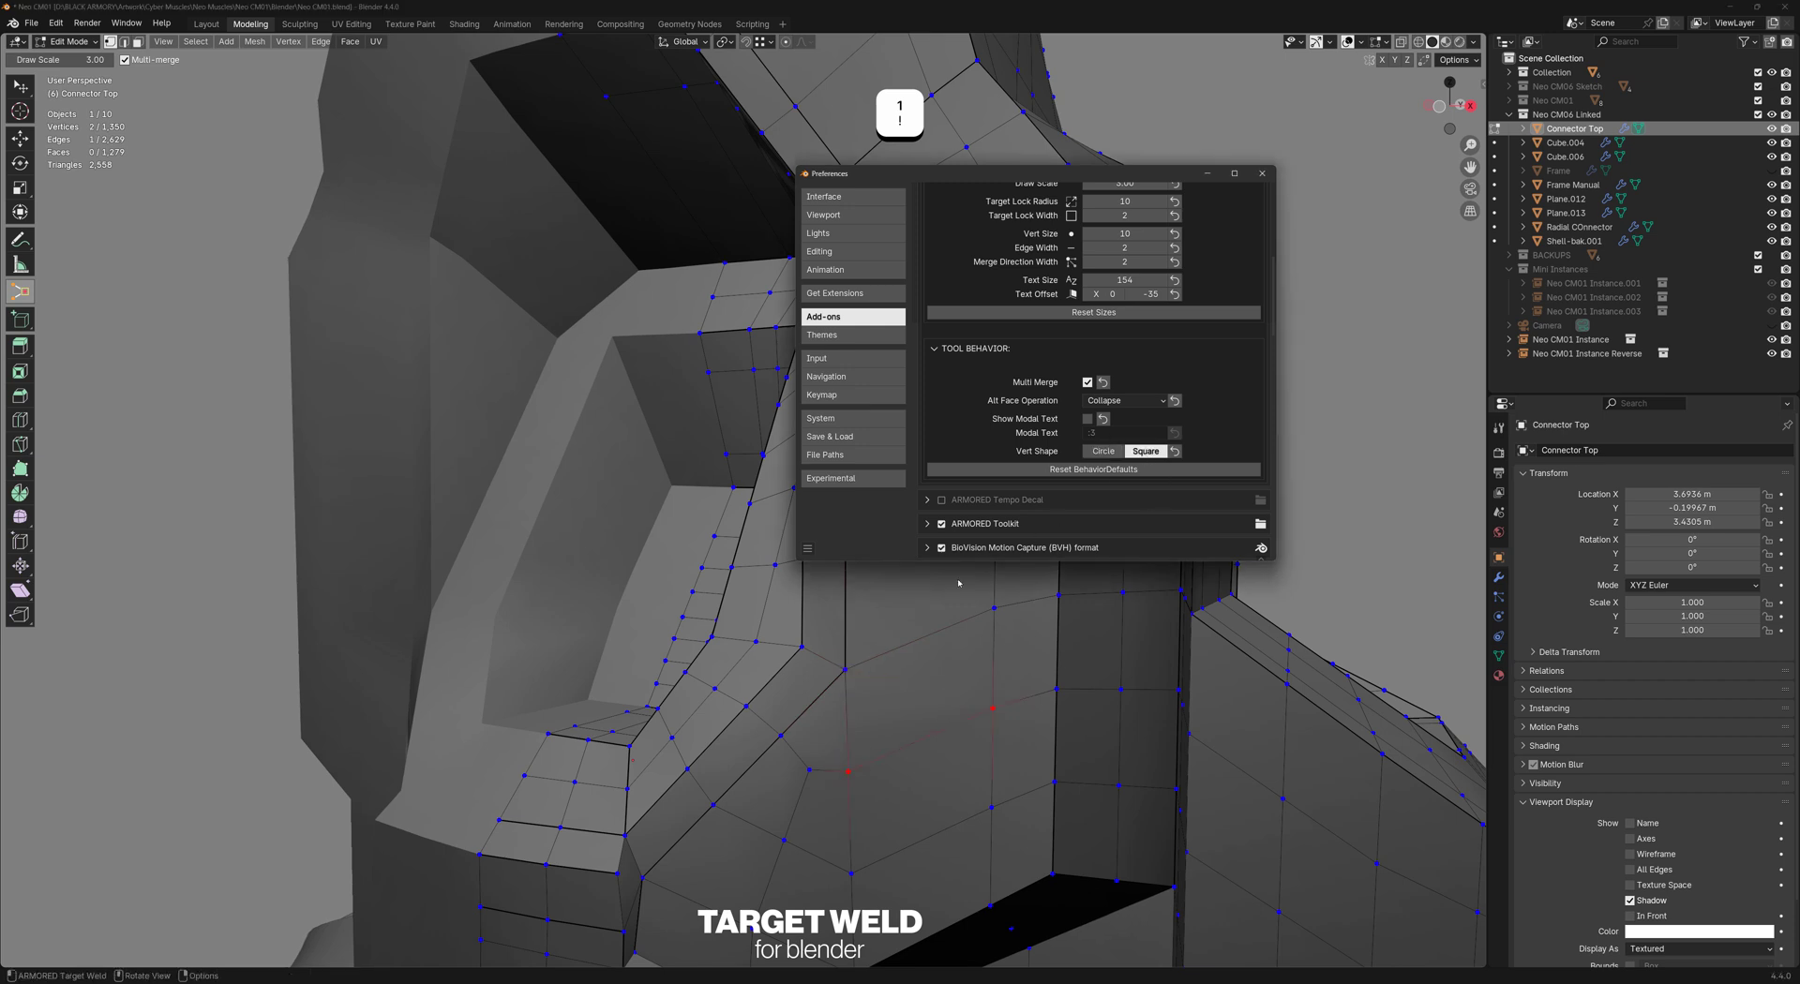
drag(843, 671, 993, 608)
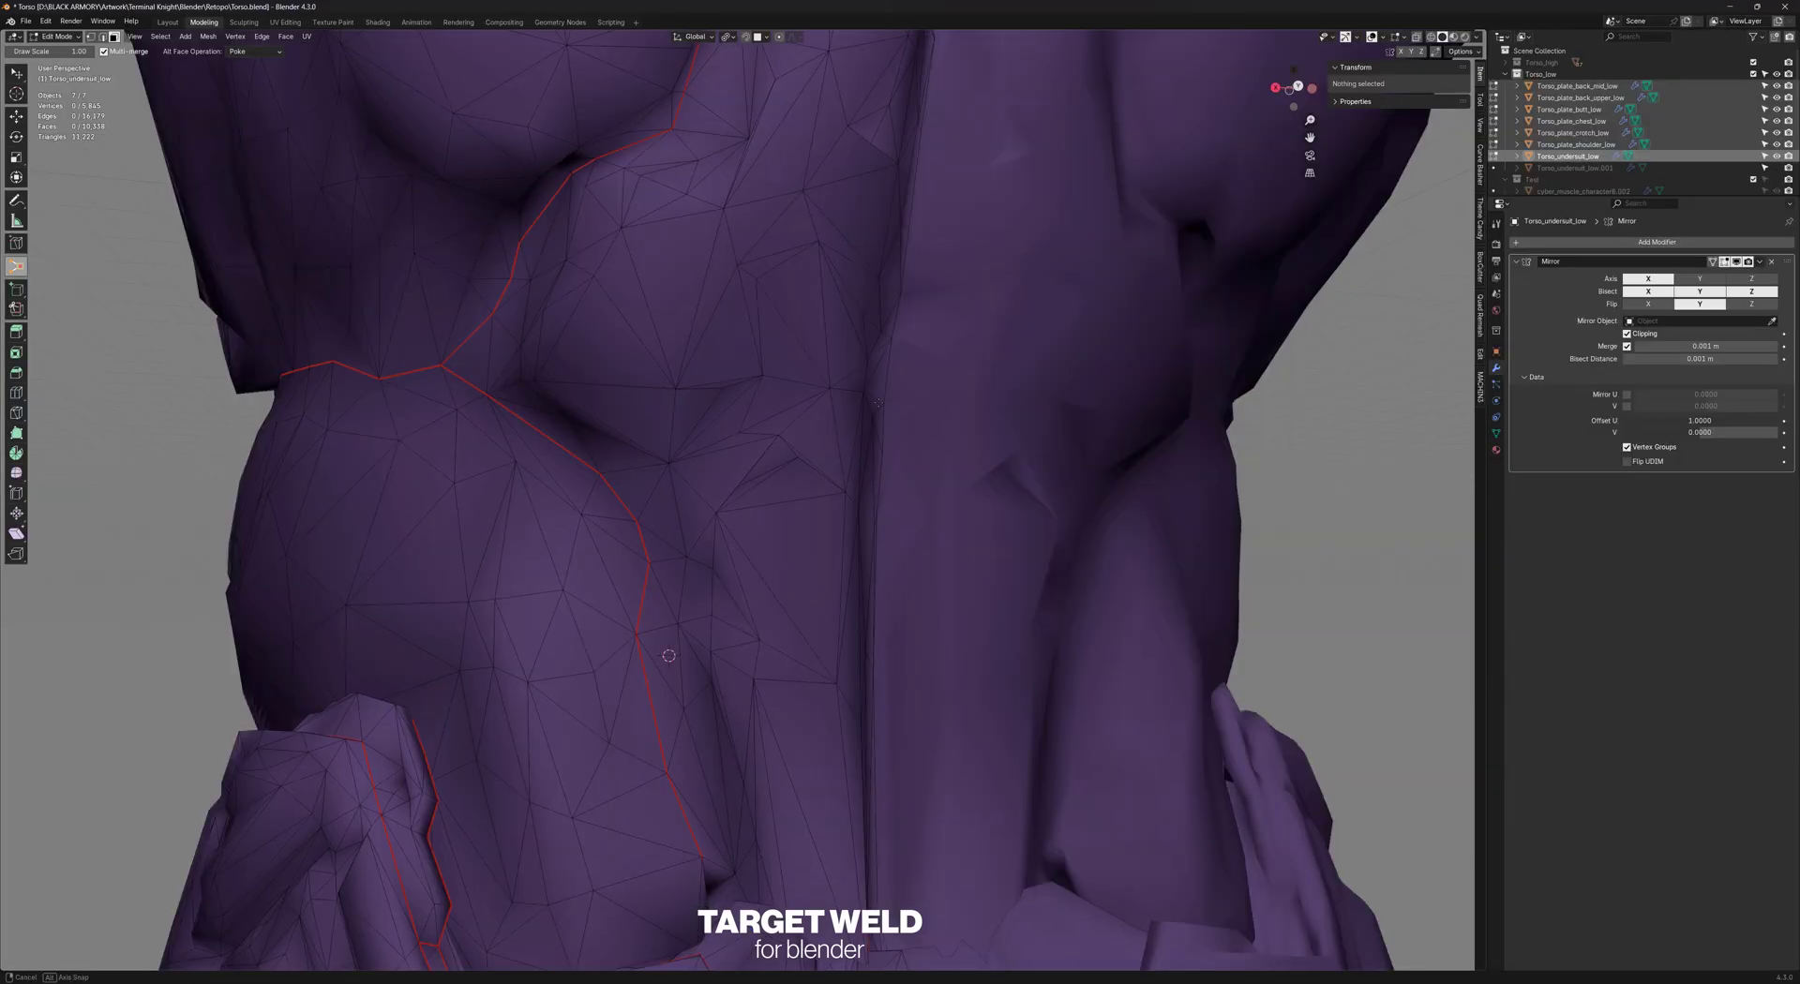
Use Target Weld to simplify the mesh beside the central seam of the torso undersuit, clearing the selection between merges
drag(802, 465, 844, 492)
middle_drag(844, 492, 825, 445)
key(alt+a)
ctrl+right_drag(895, 371, 886, 433)
drag(874, 418, 883, 456)
key(alt+a)
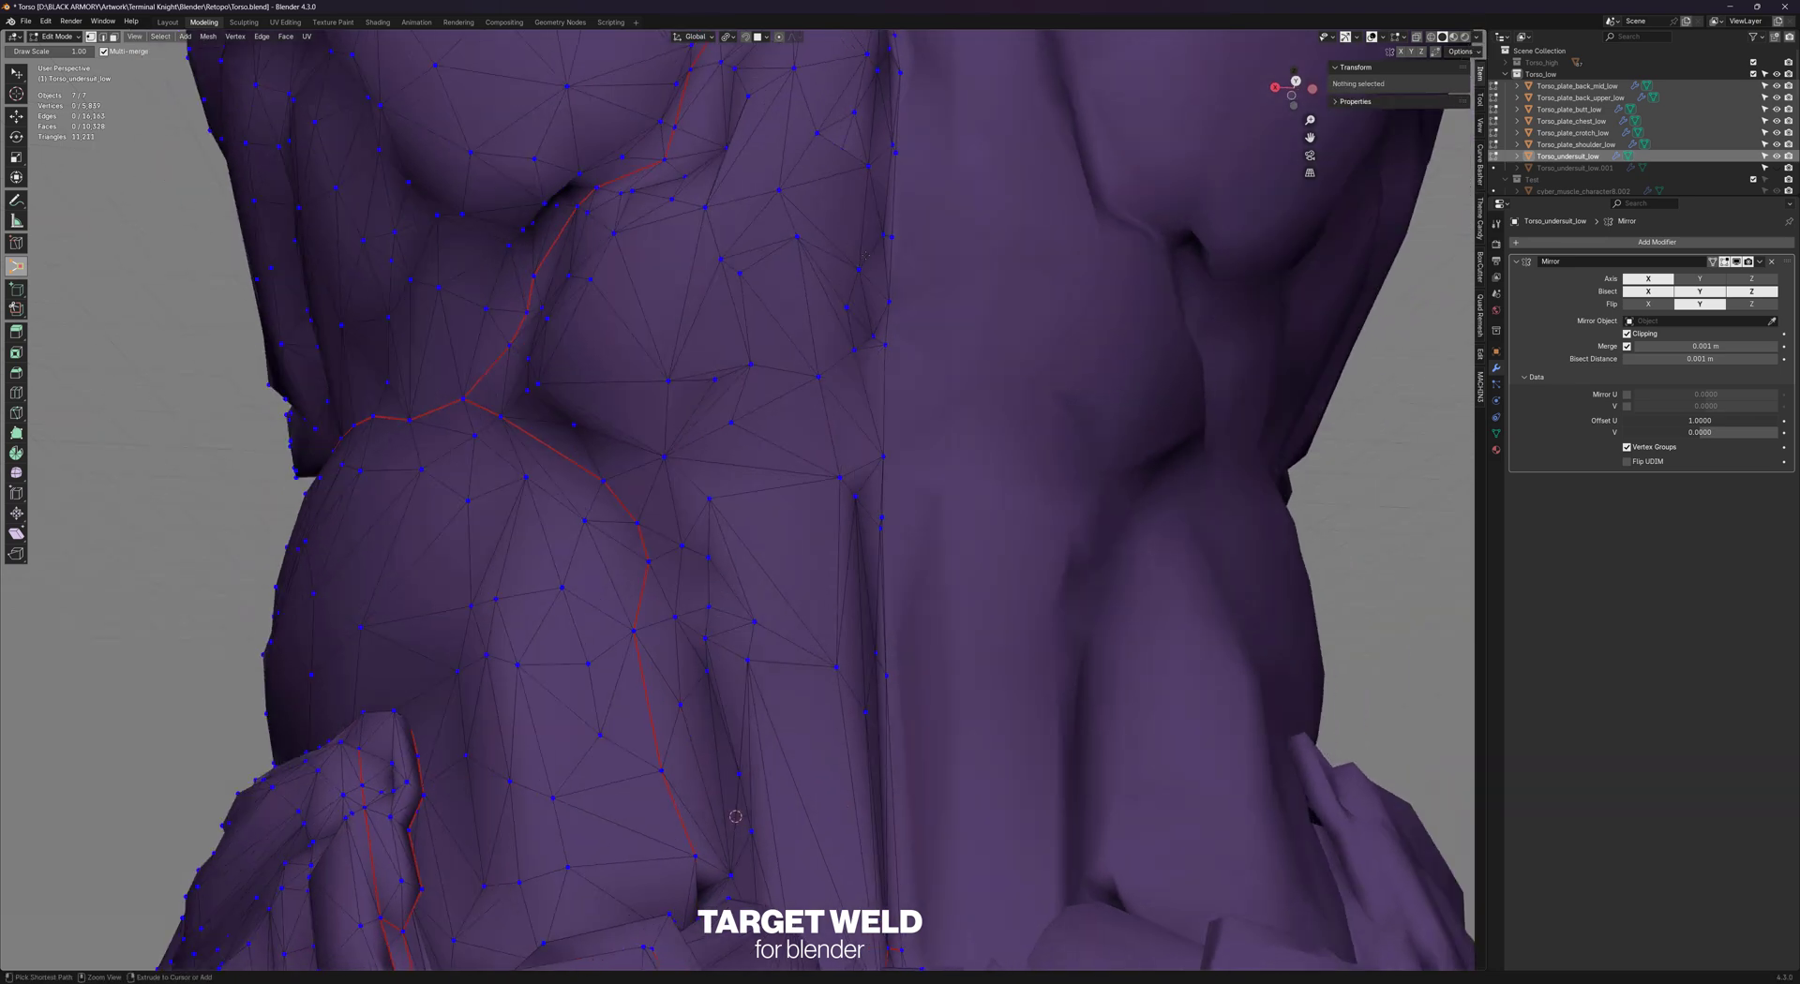
ctrl+right_drag(858, 259, 886, 350)
drag(873, 337, 888, 300)
shift+middle_drag(888, 300, 916, 347)
Switch to face selection and use Target Weld to reduce the small triangles across the undersuit's abdomen
key(3)
scroll(720, 403, up, 2)
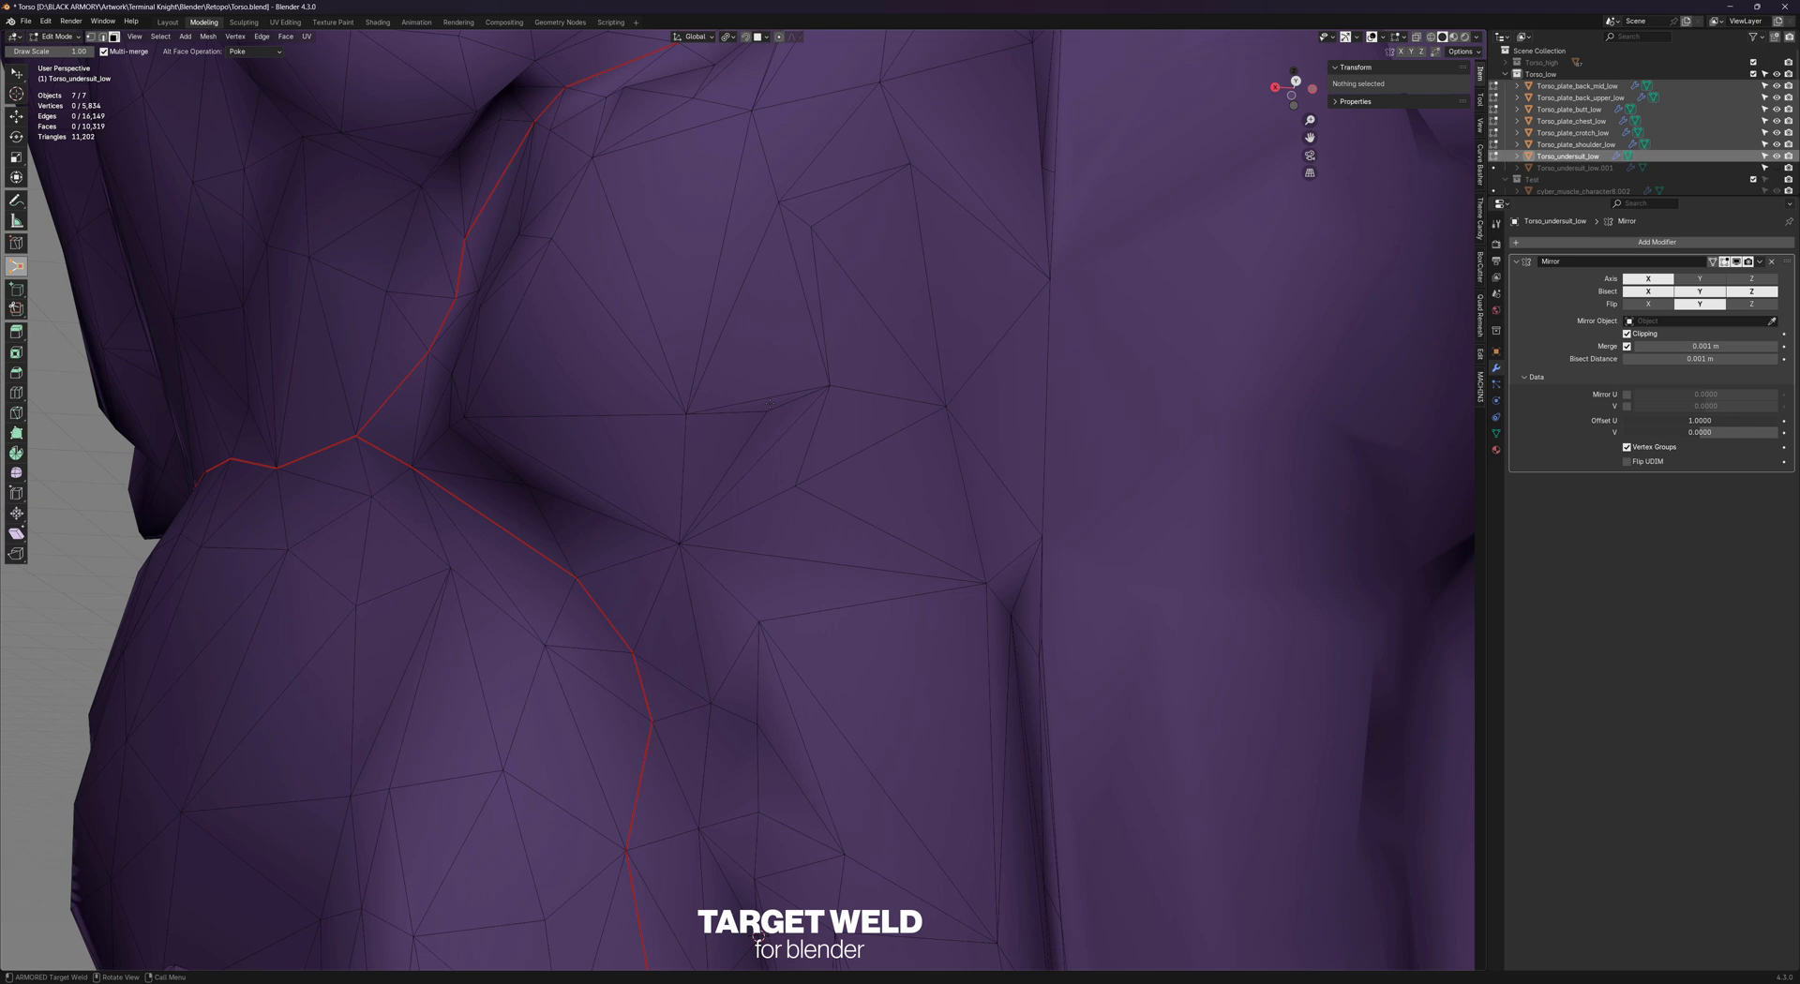
drag(759, 402, 819, 390)
scroll(819, 390, down, 2)
middle_drag(819, 390, 787, 384)
scroll(795, 296, up, 2)
drag(798, 293, 806, 288)
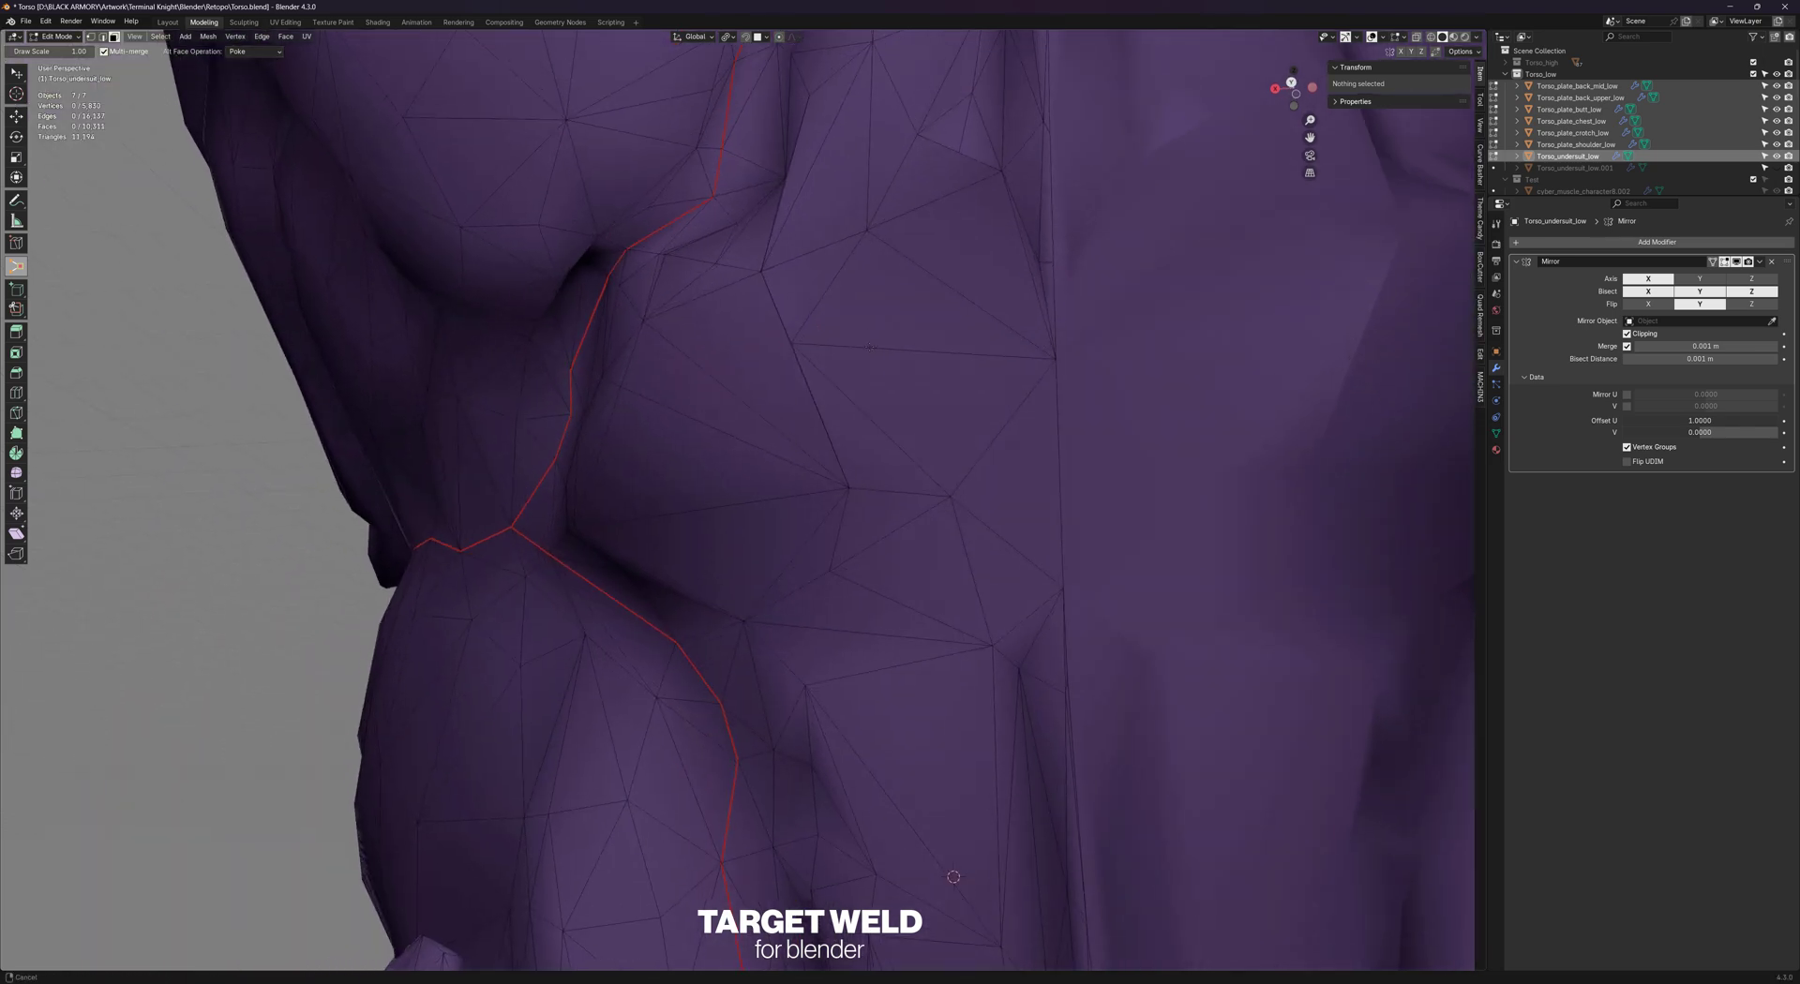